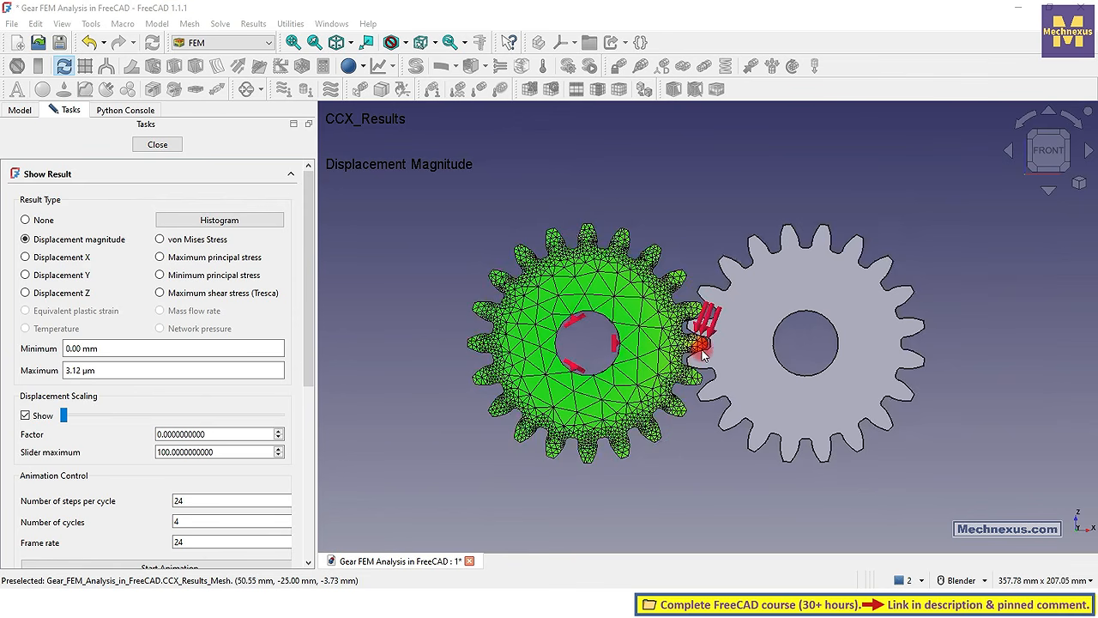
Examine the displacement magnitude result on the loaded gear tooth in isometric and front views, including a close-up of the tooth.
scroll(703, 284, down, 1)
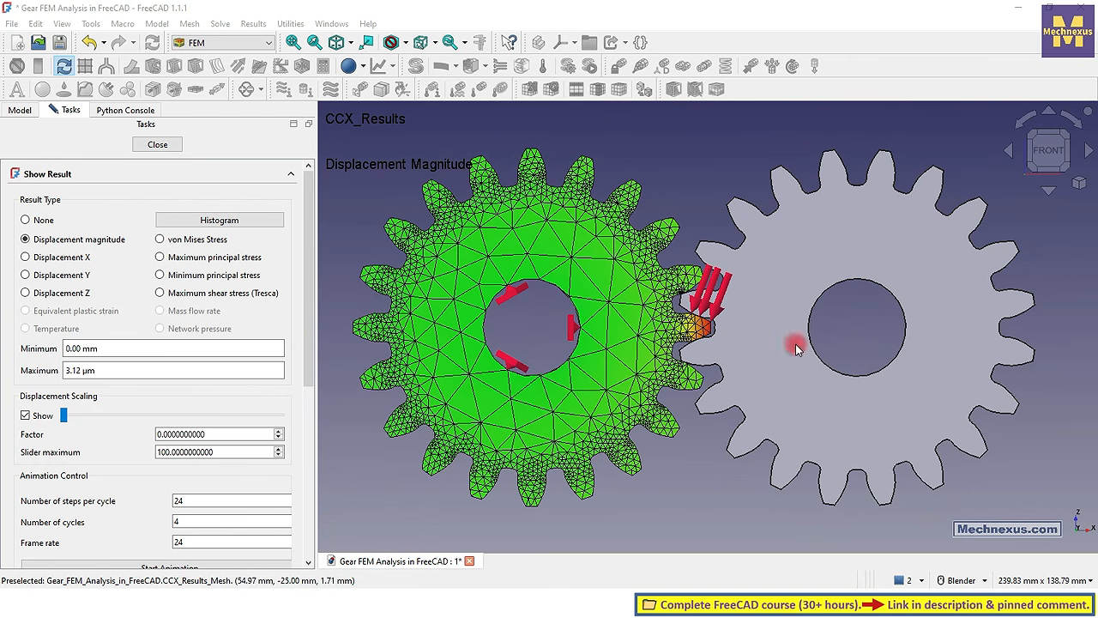
click(1079, 184)
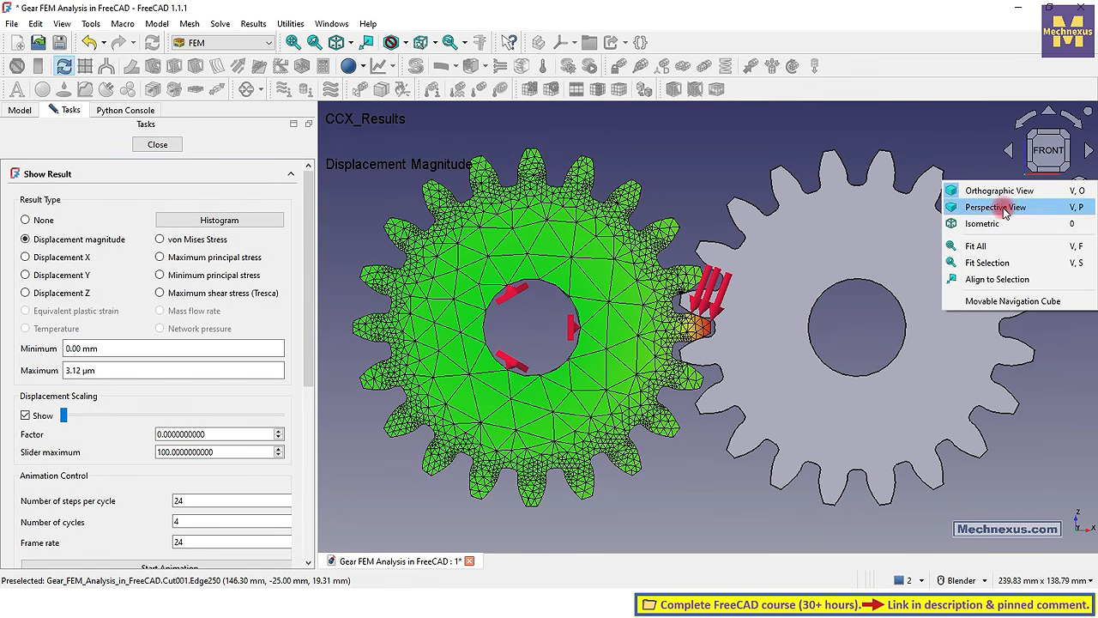
click(988, 228)
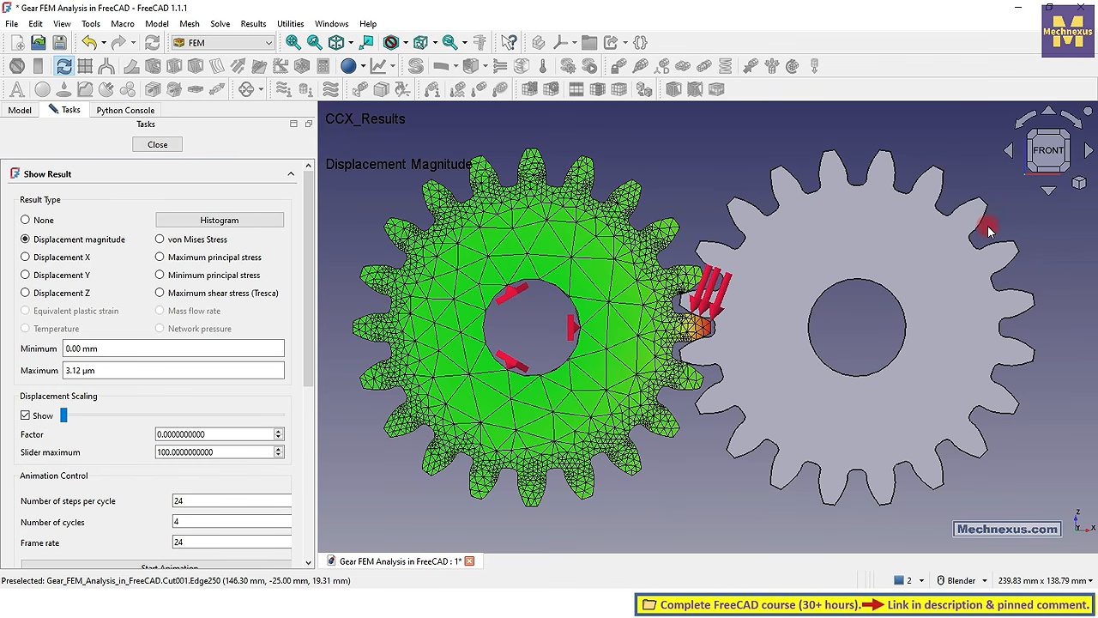
click(1080, 186)
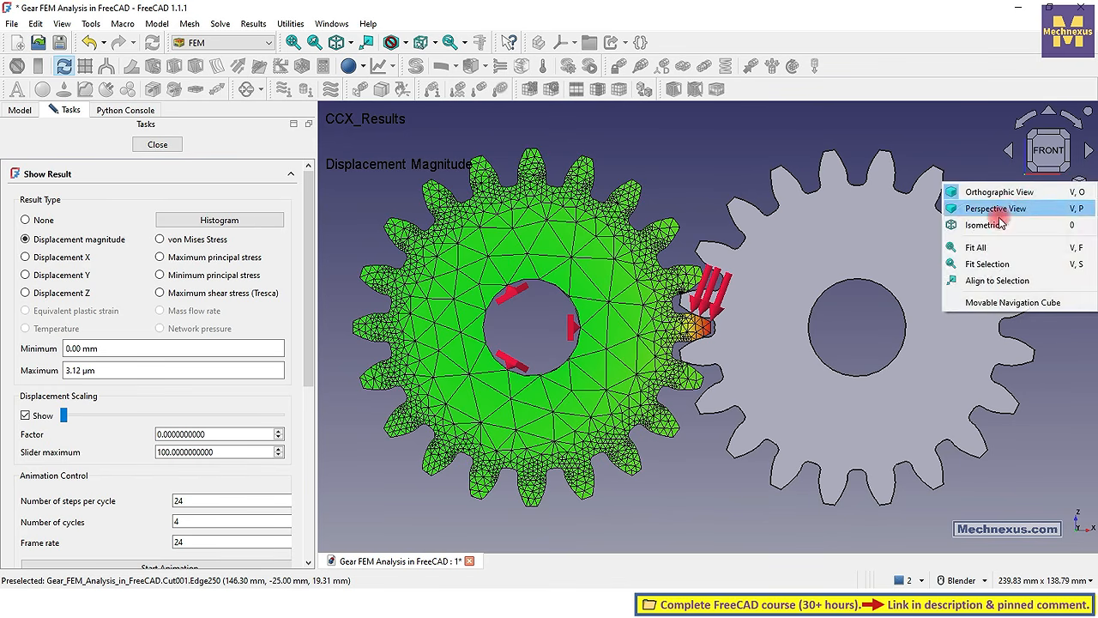
click(978, 233)
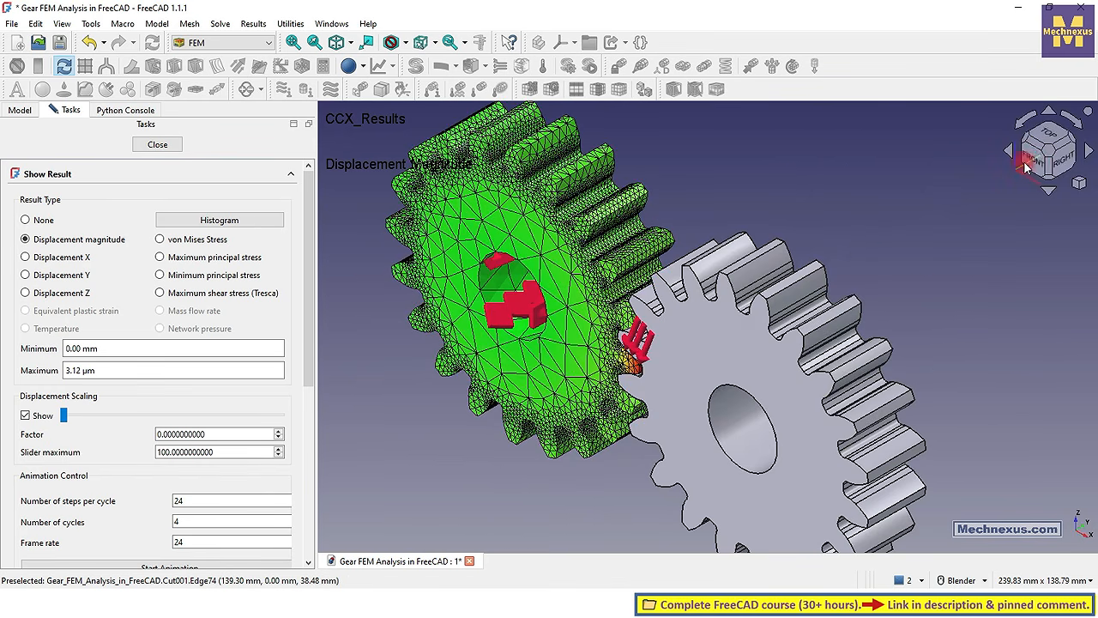
click(1034, 168)
scroll(600, 349, up, 2)
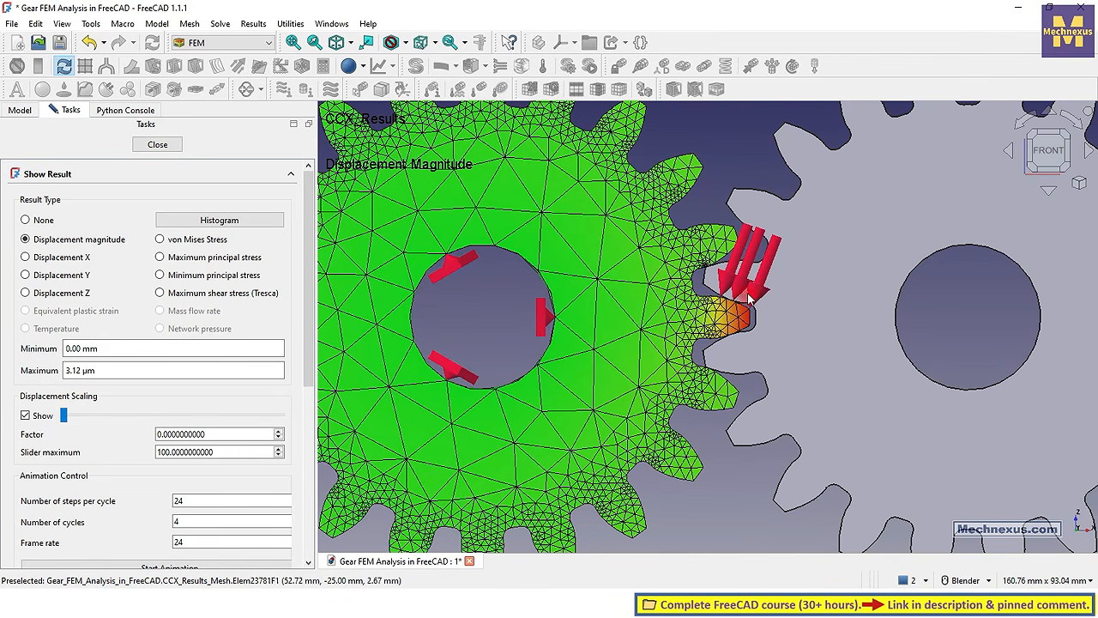
scroll(759, 291, up, 2)
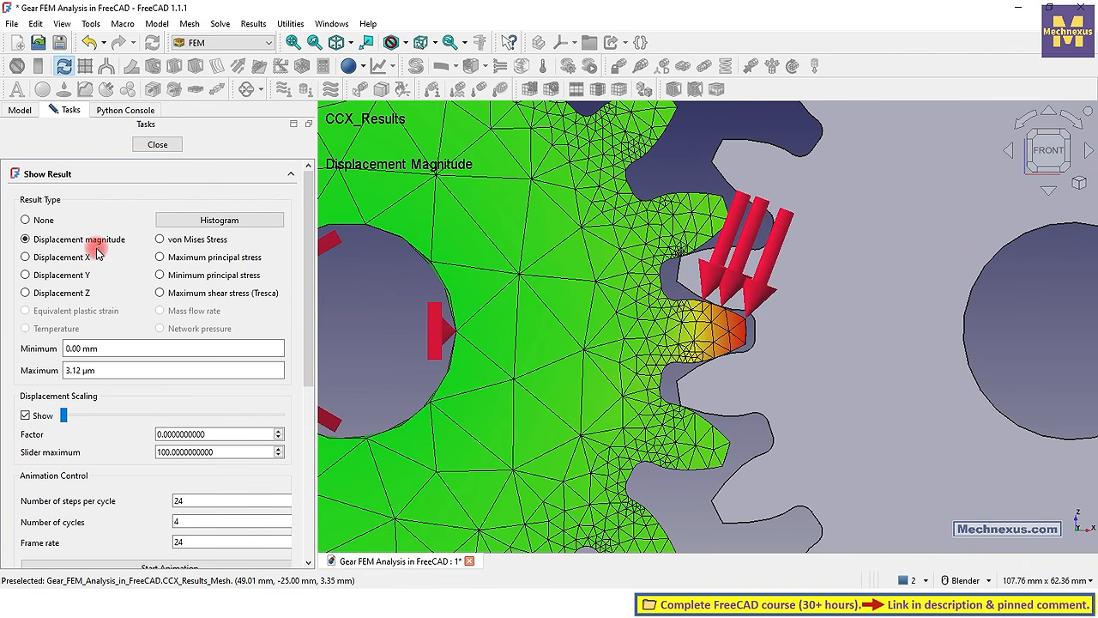
scroll(789, 289, up, 4)
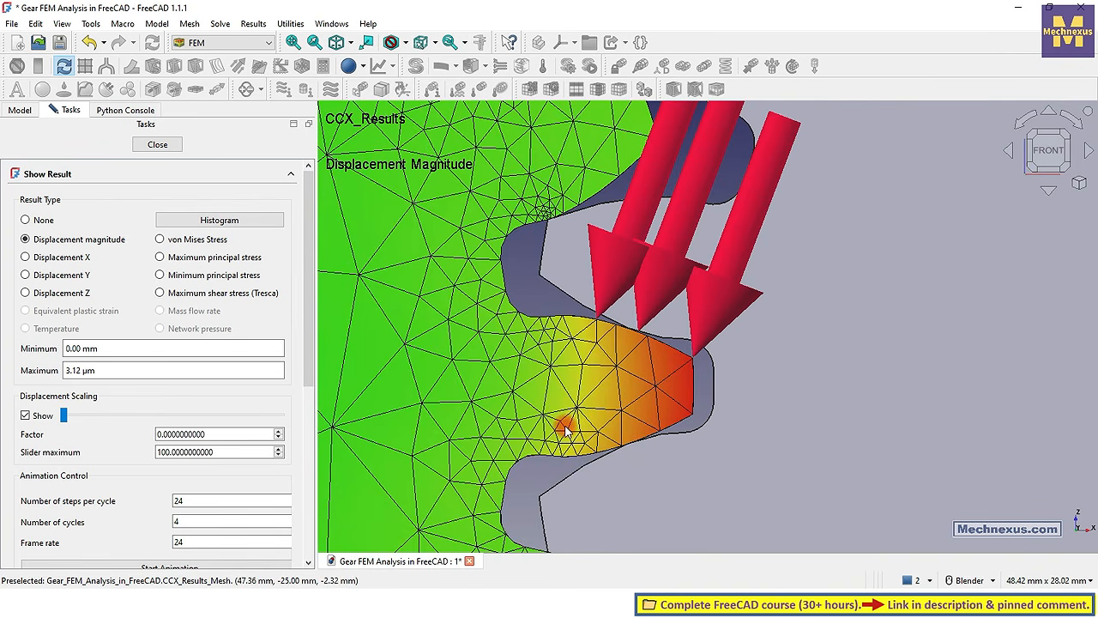
scroll(567, 430, up, 2)
drag(63, 417, 38, 422)
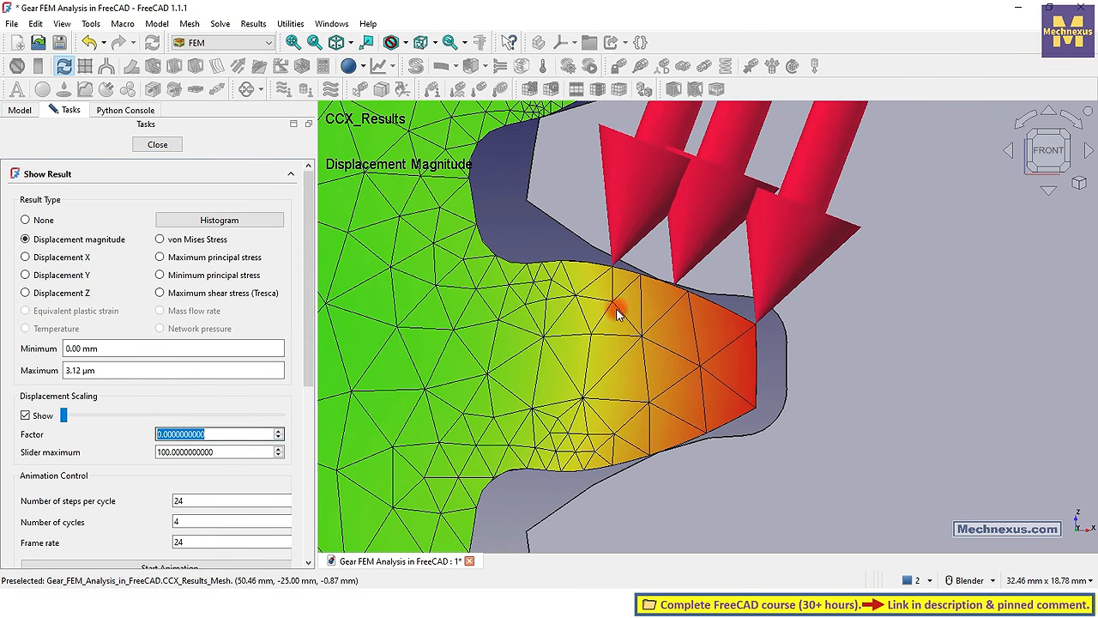
scroll(622, 315, down, 10)
scroll(409, 343, up, 1)
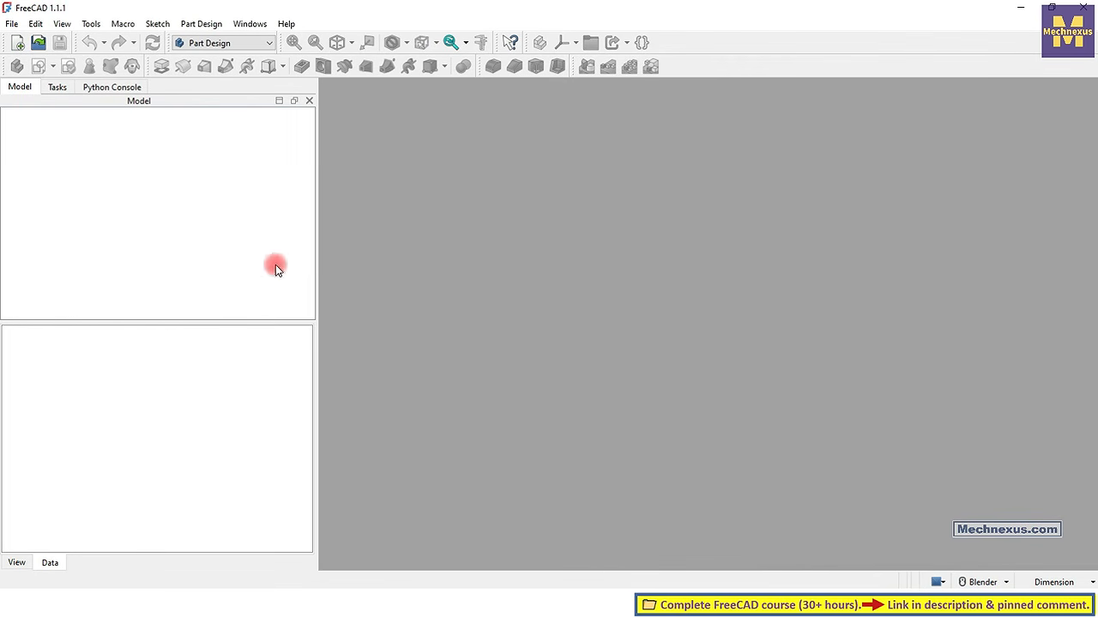
In a new document, create an external involute gear profile with 20 teeth and a 5 mm module.
click(18, 42)
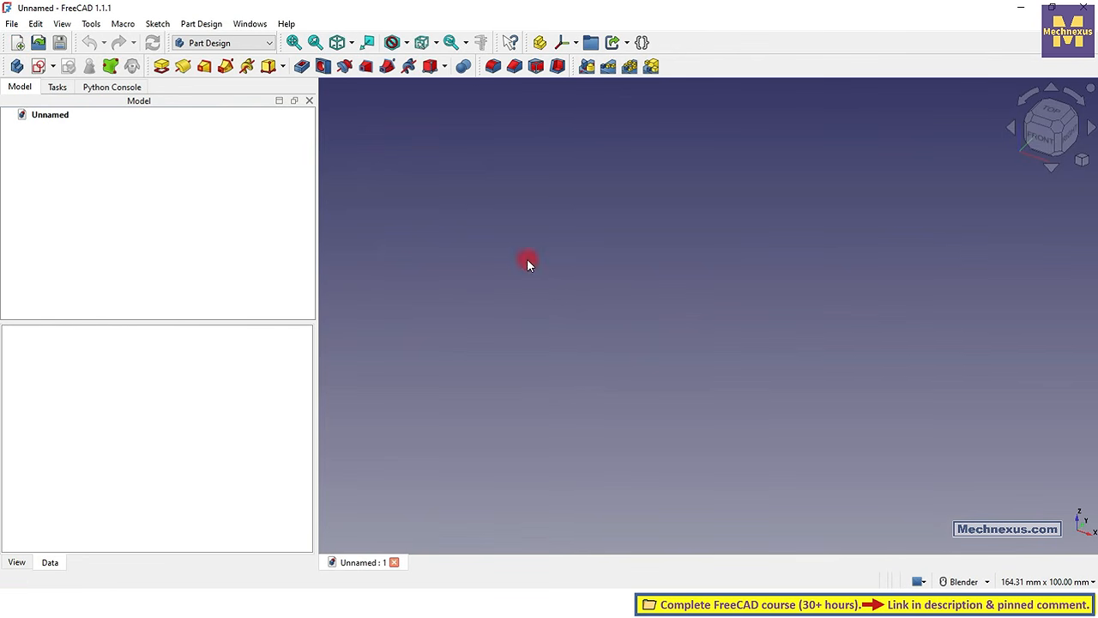
drag(311, 292, 274, 288)
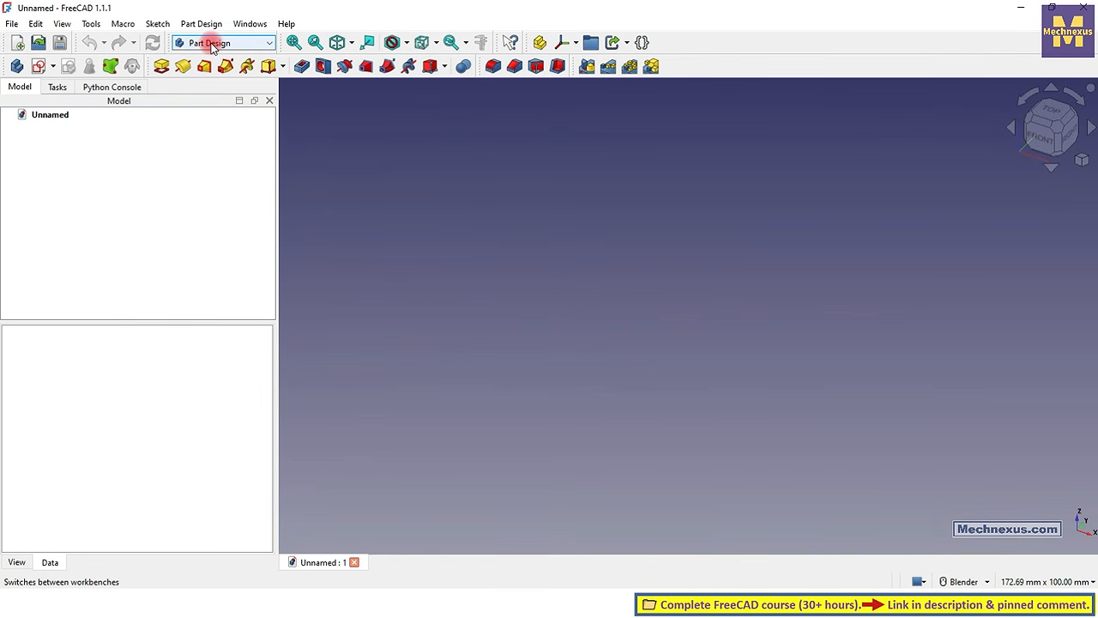
click(210, 23)
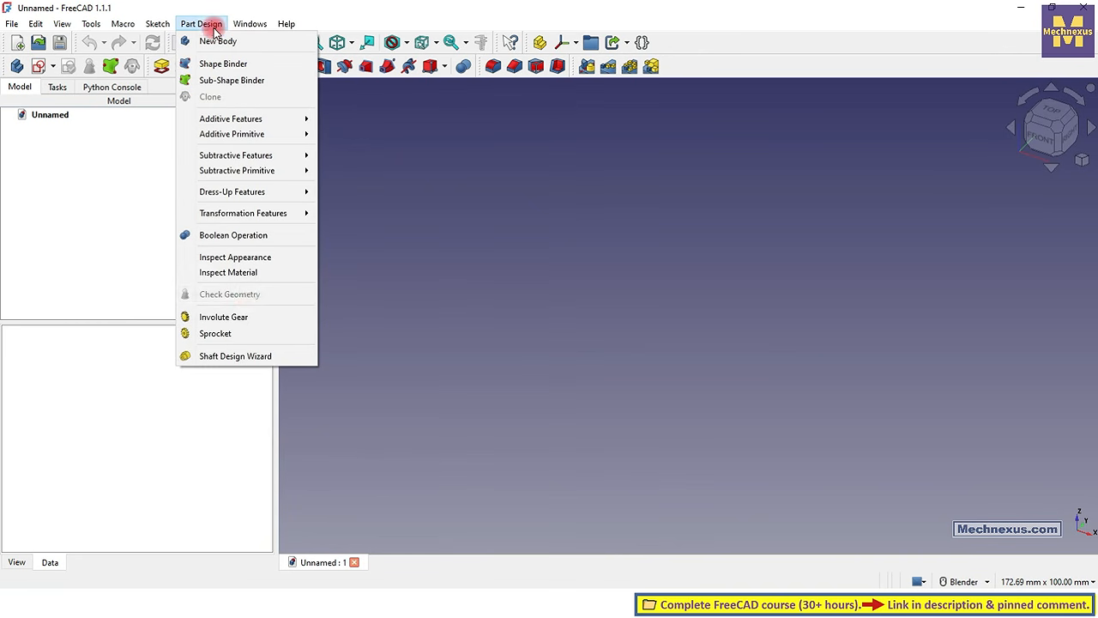
click(244, 317)
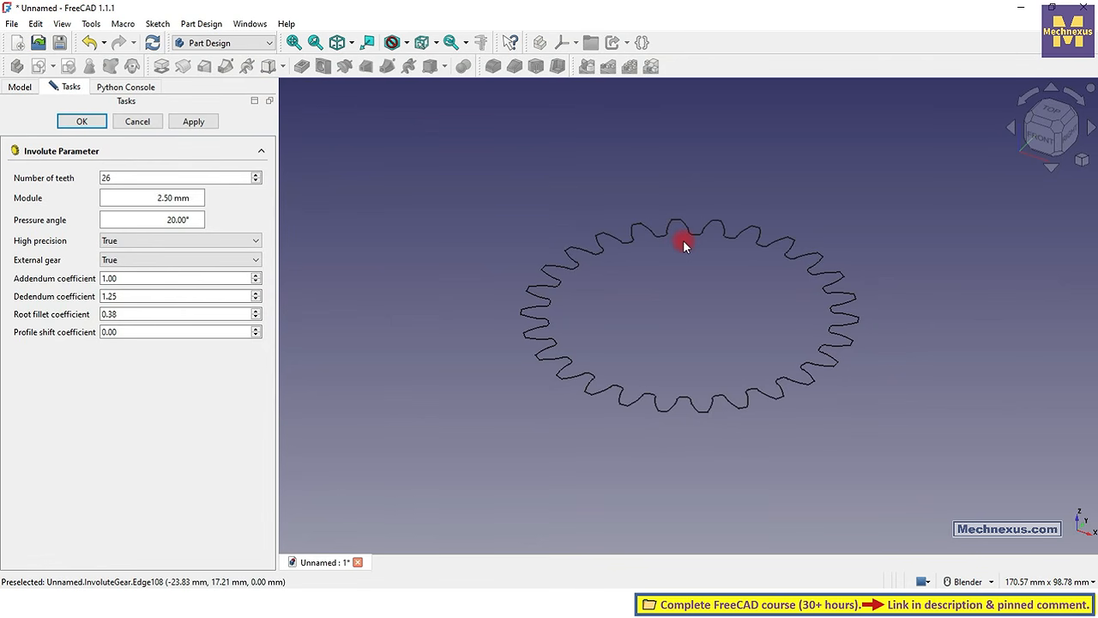
double_click(123, 177)
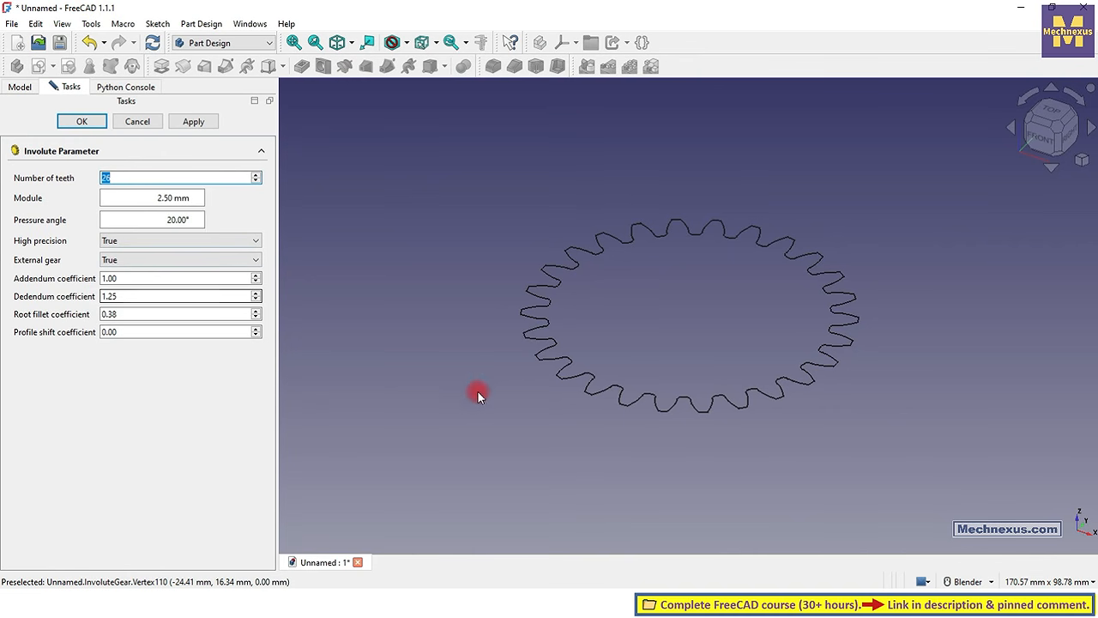
text(20)
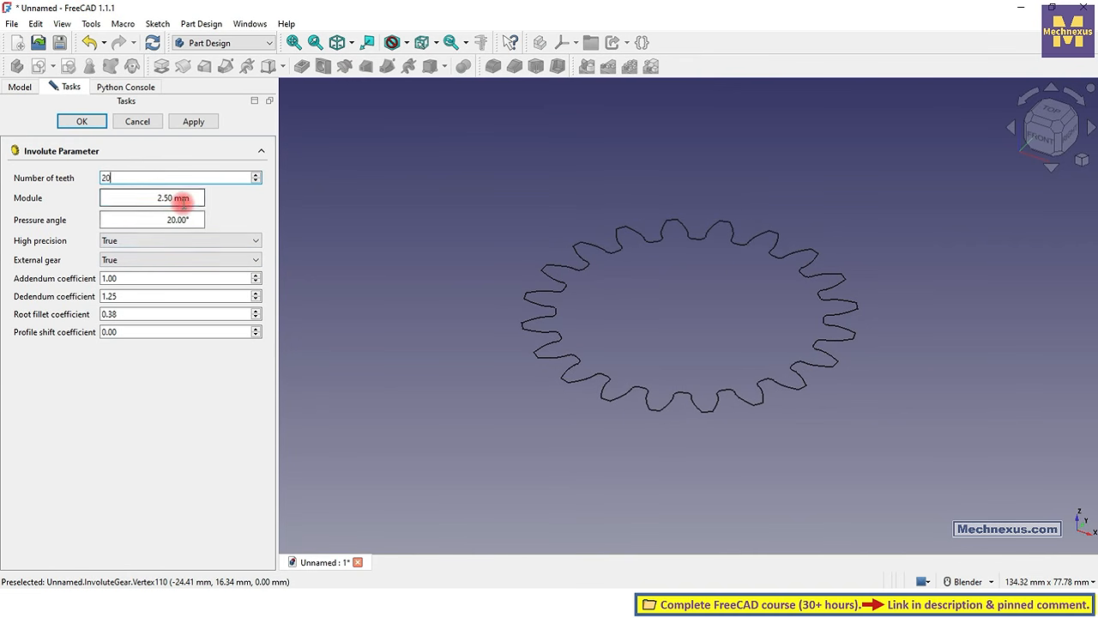
drag(196, 199, 123, 195)
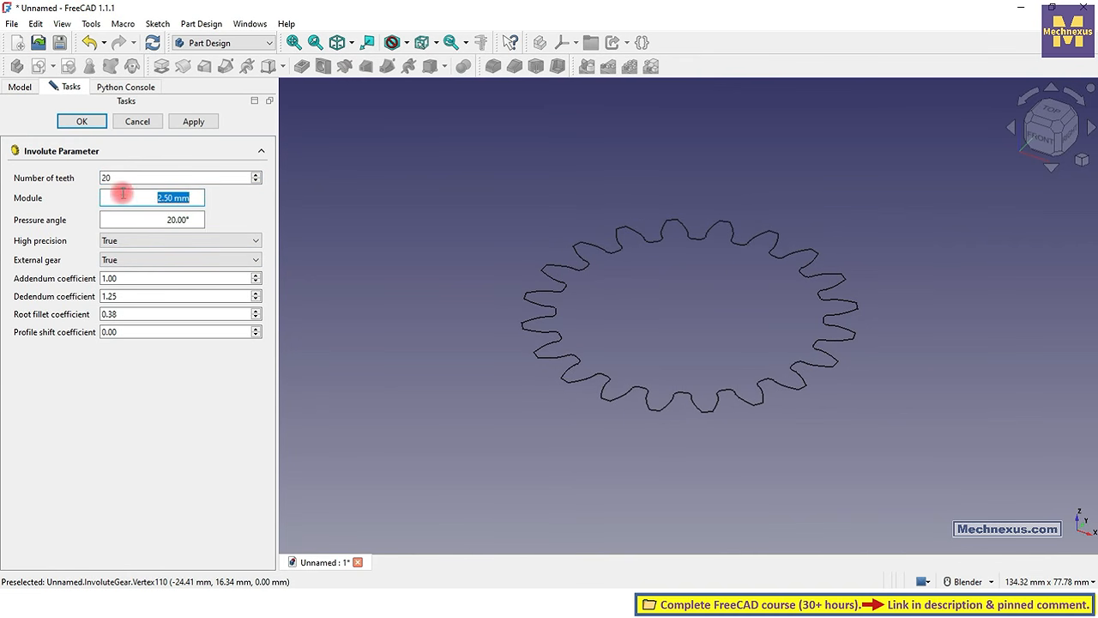
text(5)
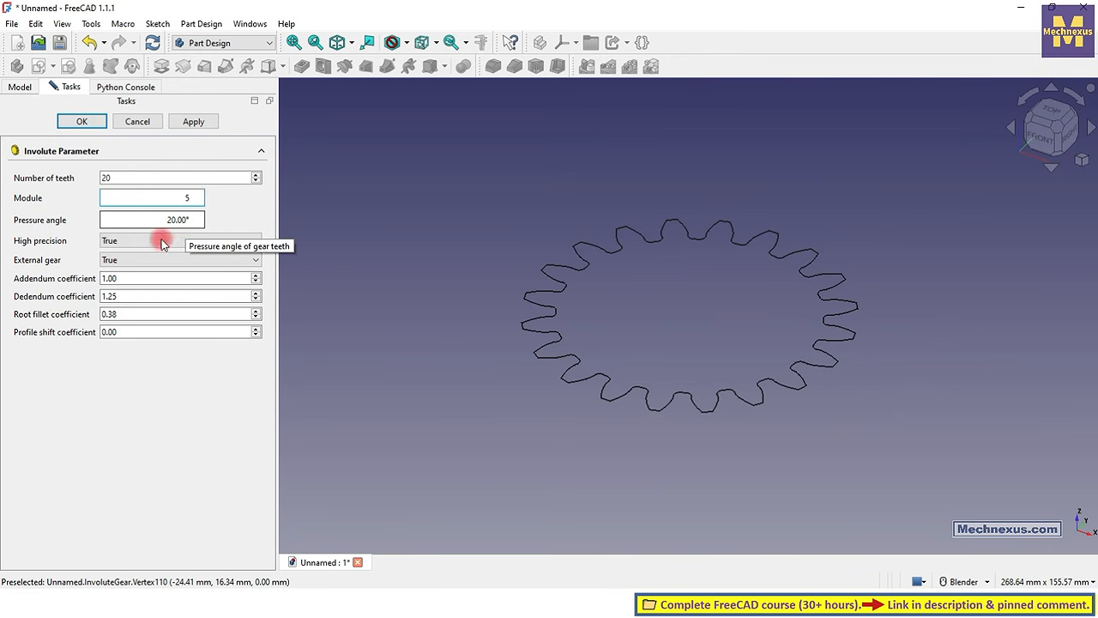
click(78, 122)
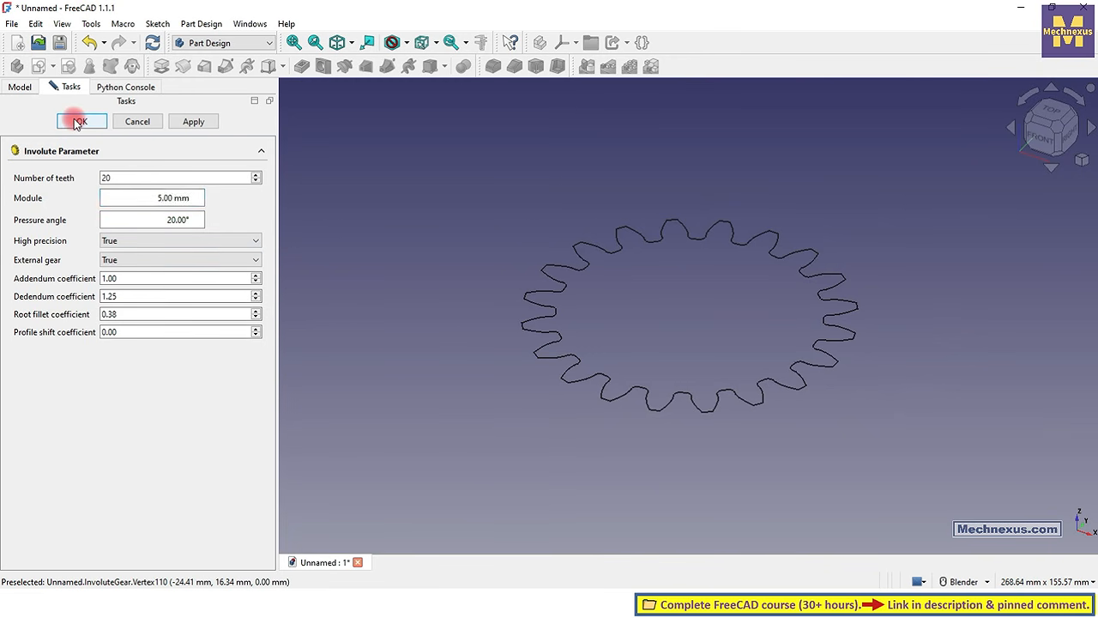
Switch to the Part workbench and extrude the involute gear profile 50 mm along its normal as a solid.
scroll(808, 323, up, 3)
scroll(537, 384, down, 2)
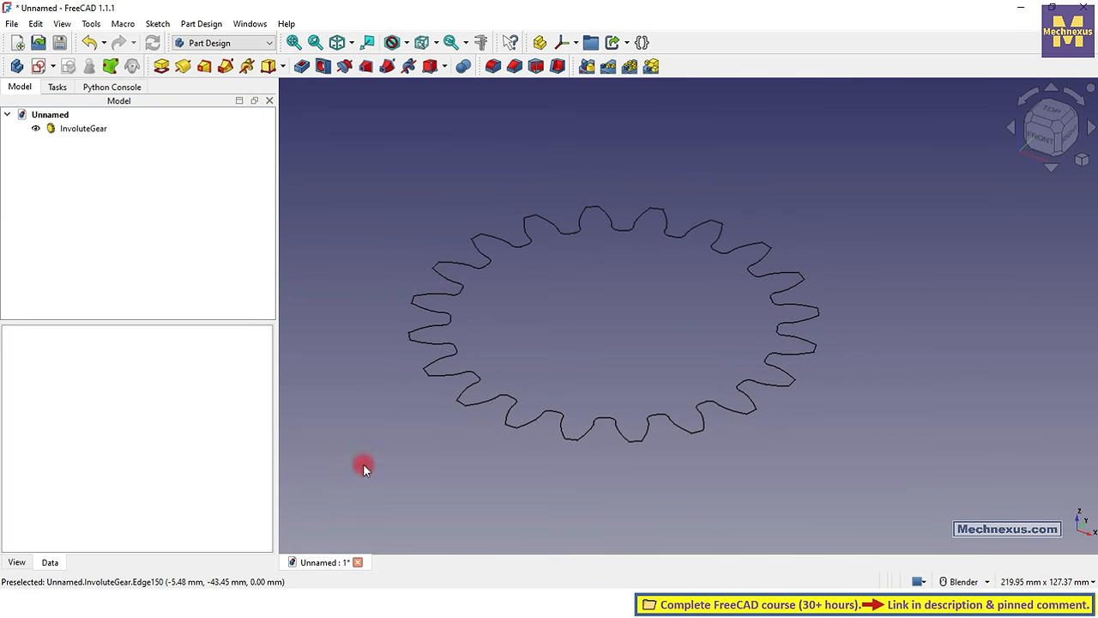
click(215, 48)
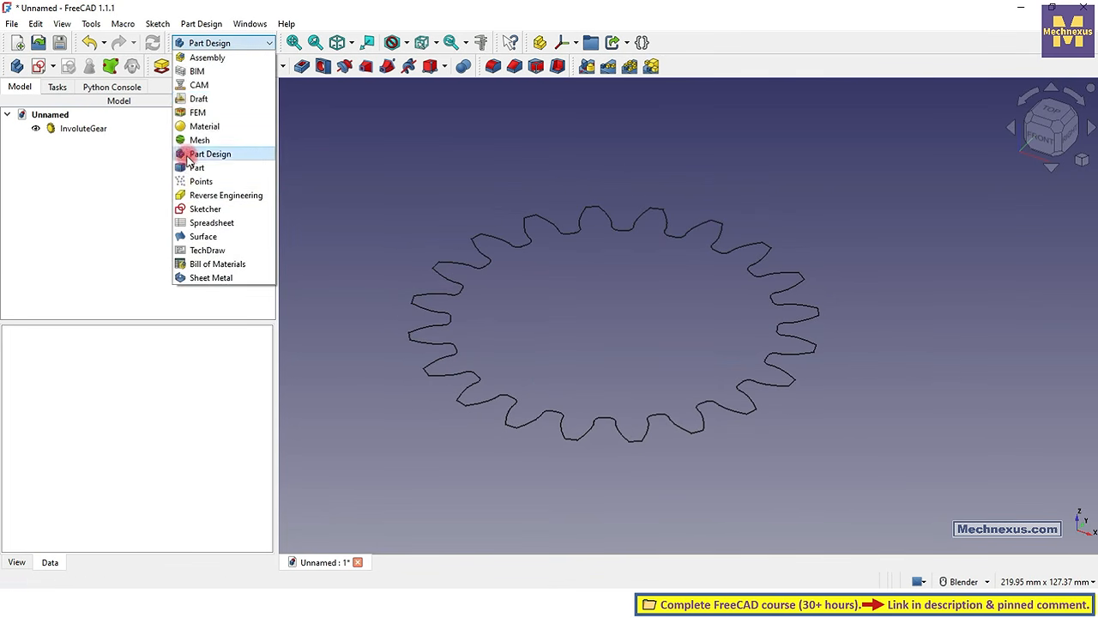
click(187, 164)
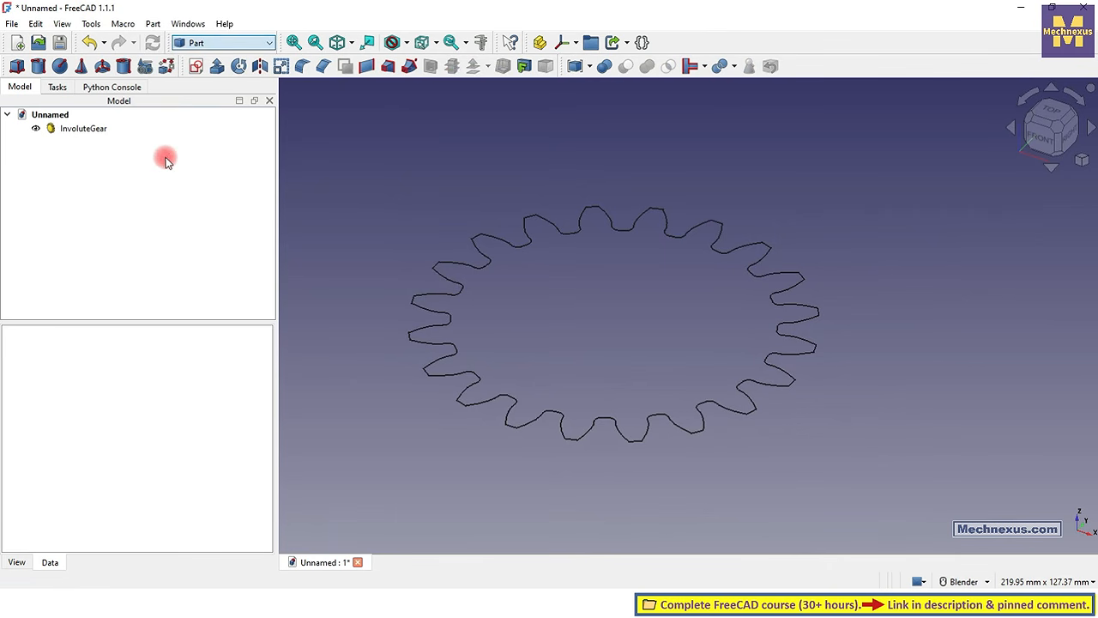
click(99, 128)
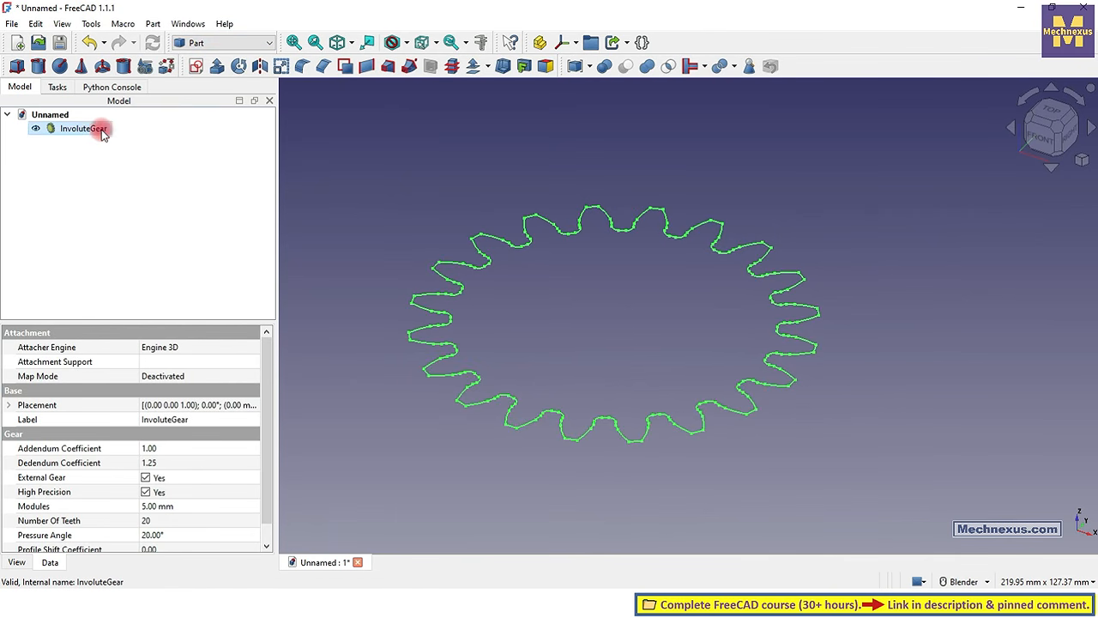
click(218, 66)
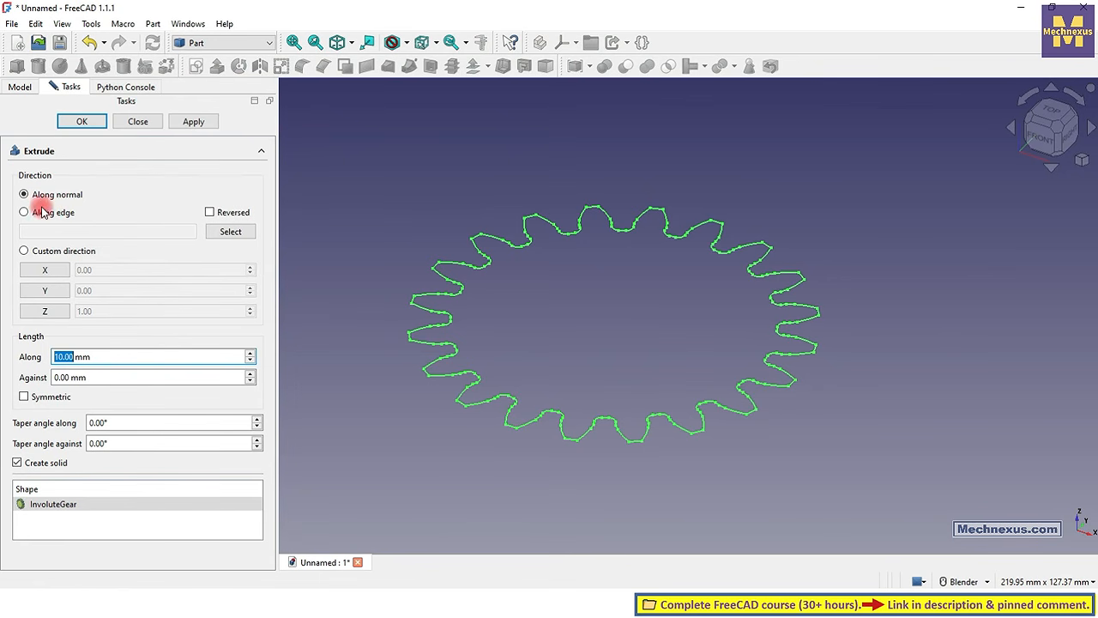
double_click(70, 356)
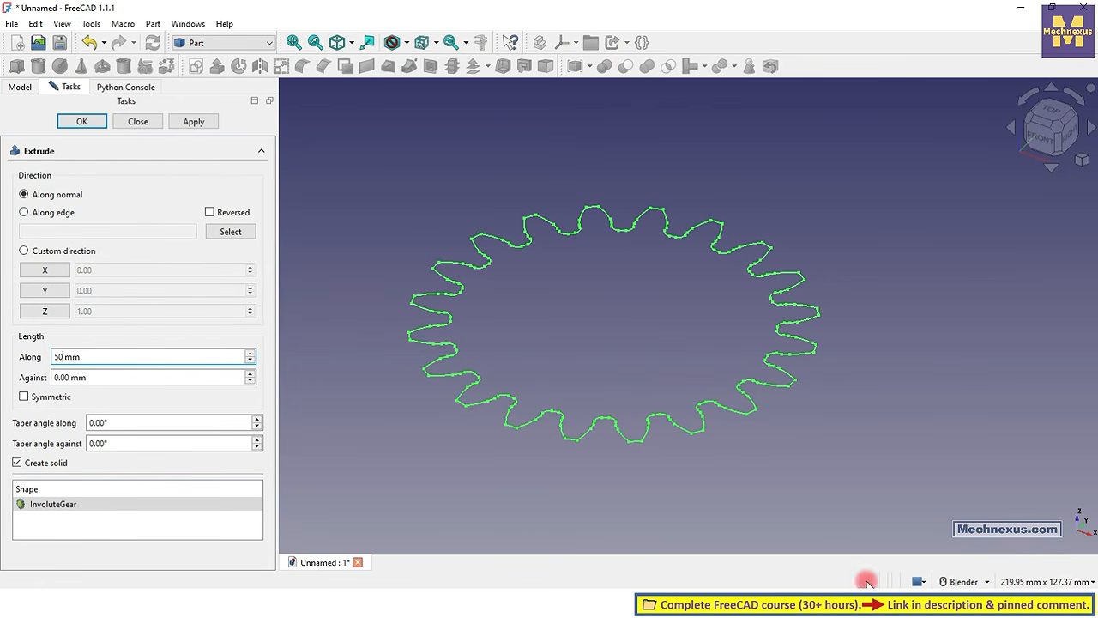
click(395, 225)
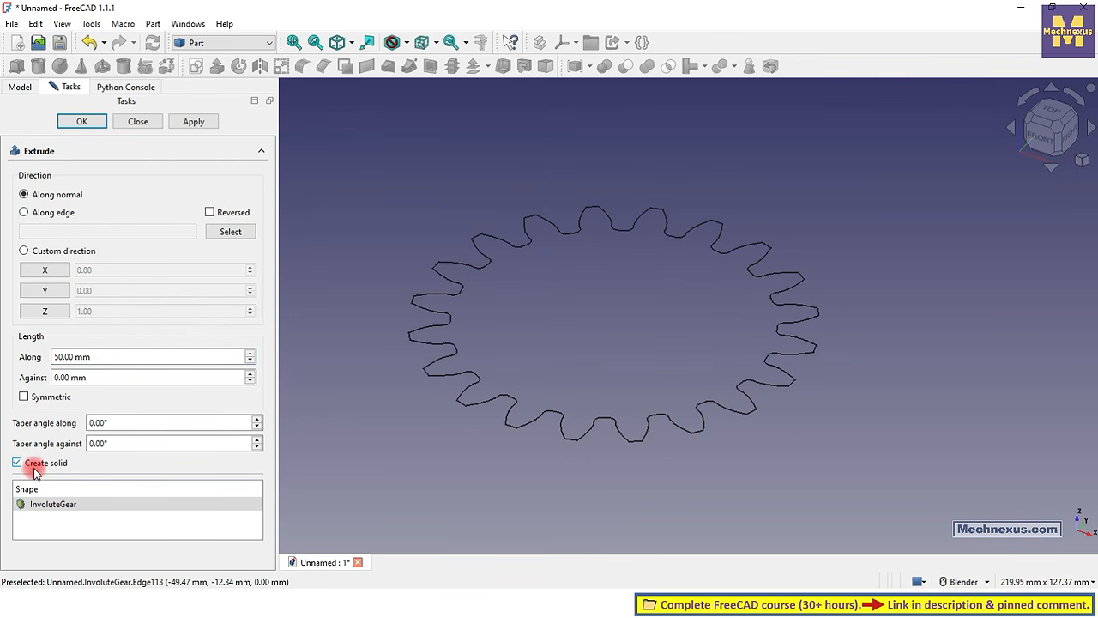
click(81, 121)
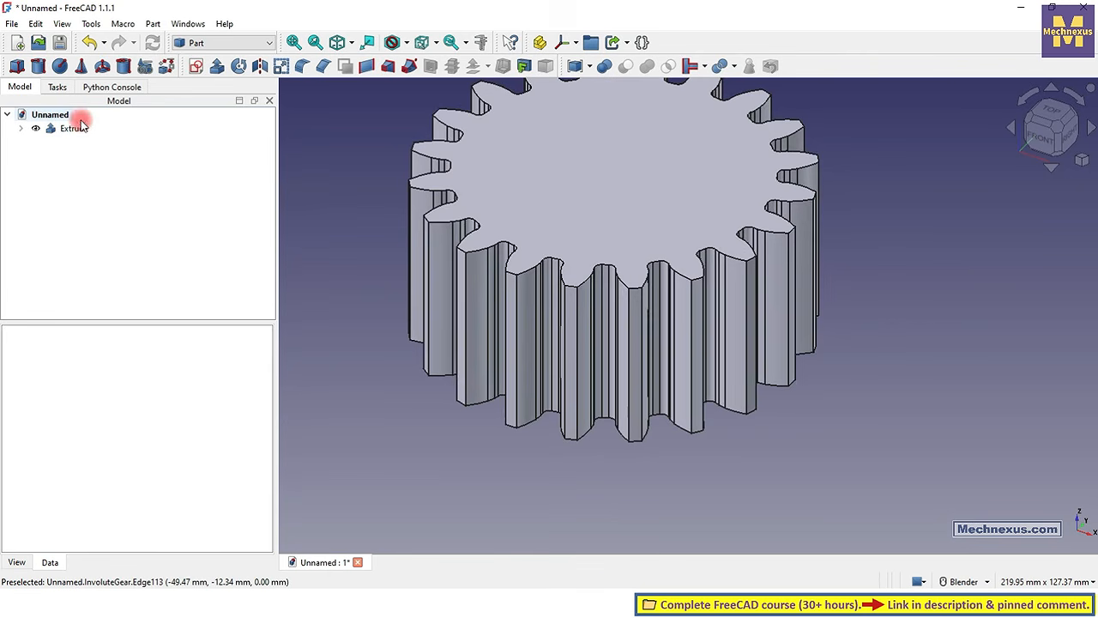
Add a cylinder at the gear's centre with a 15 mm radius and 50 mm height.
scroll(637, 338, down, 3)
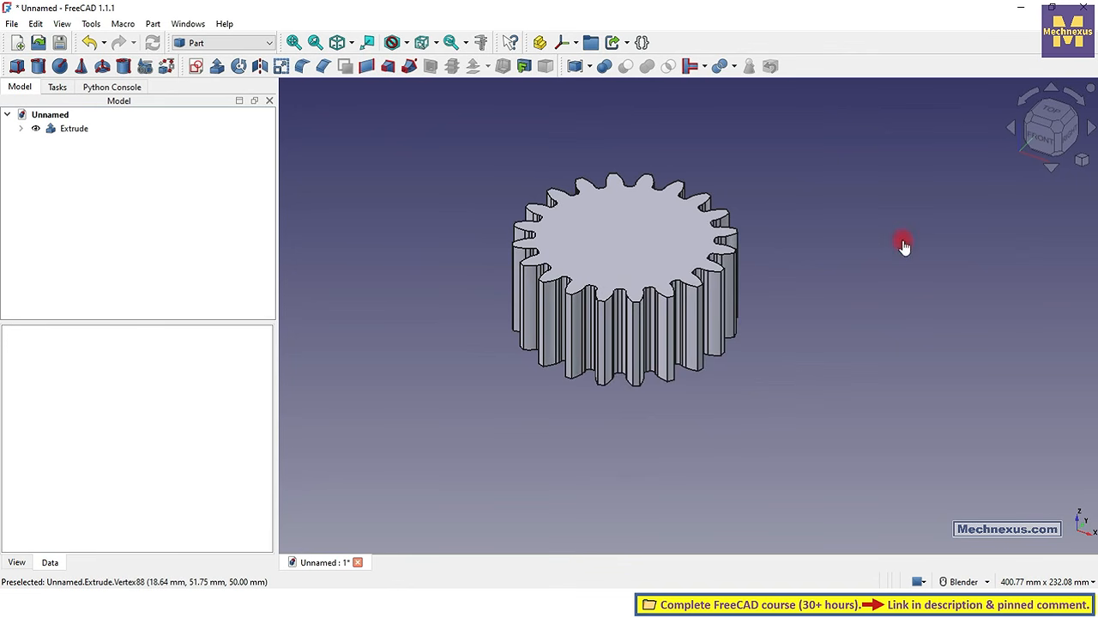
scroll(612, 196, up, 2)
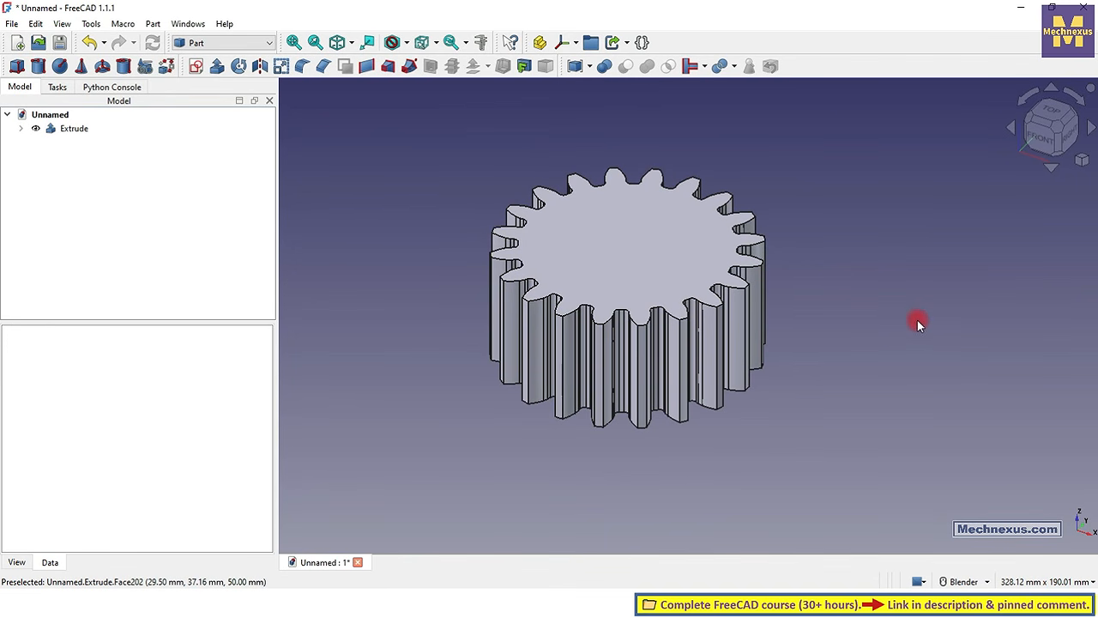
click(40, 69)
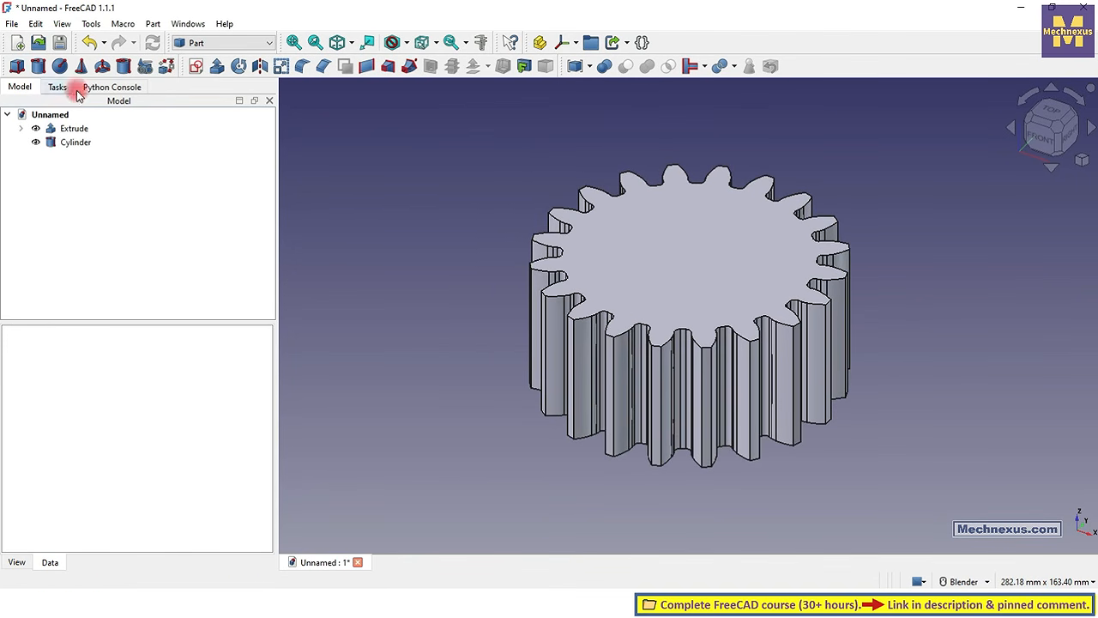
click(85, 145)
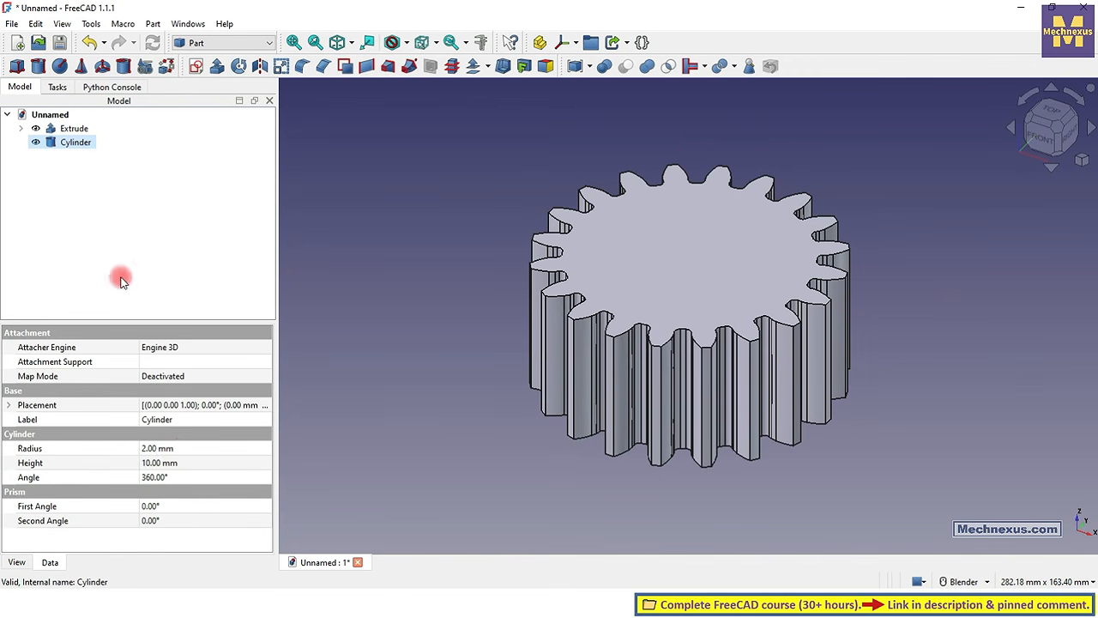
double_click(151, 449)
text(15)
double_click(152, 463)
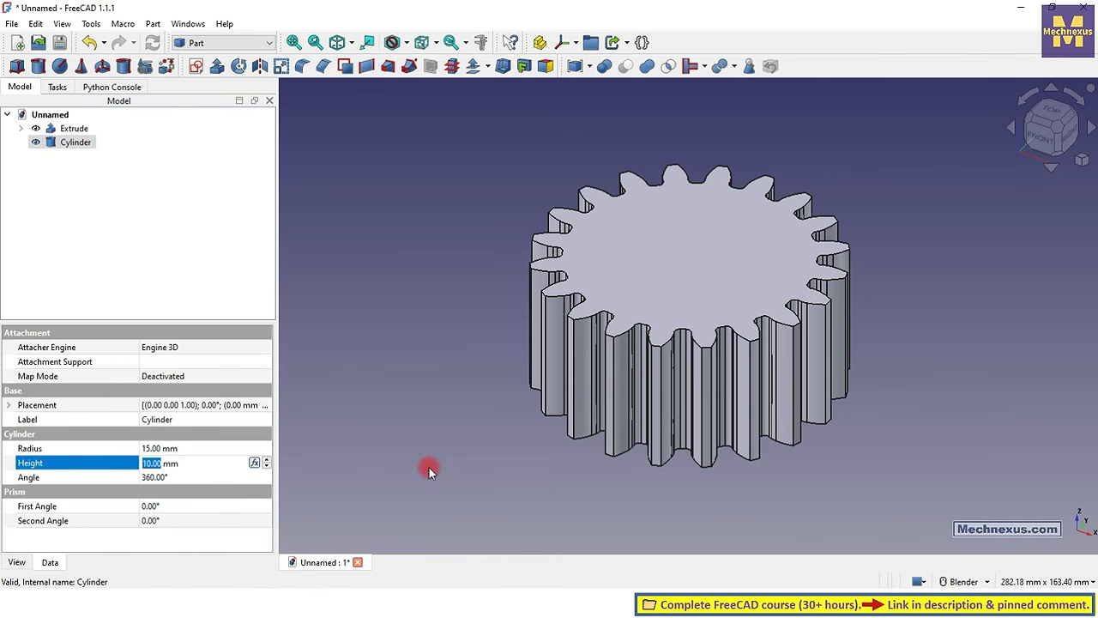
text(5)
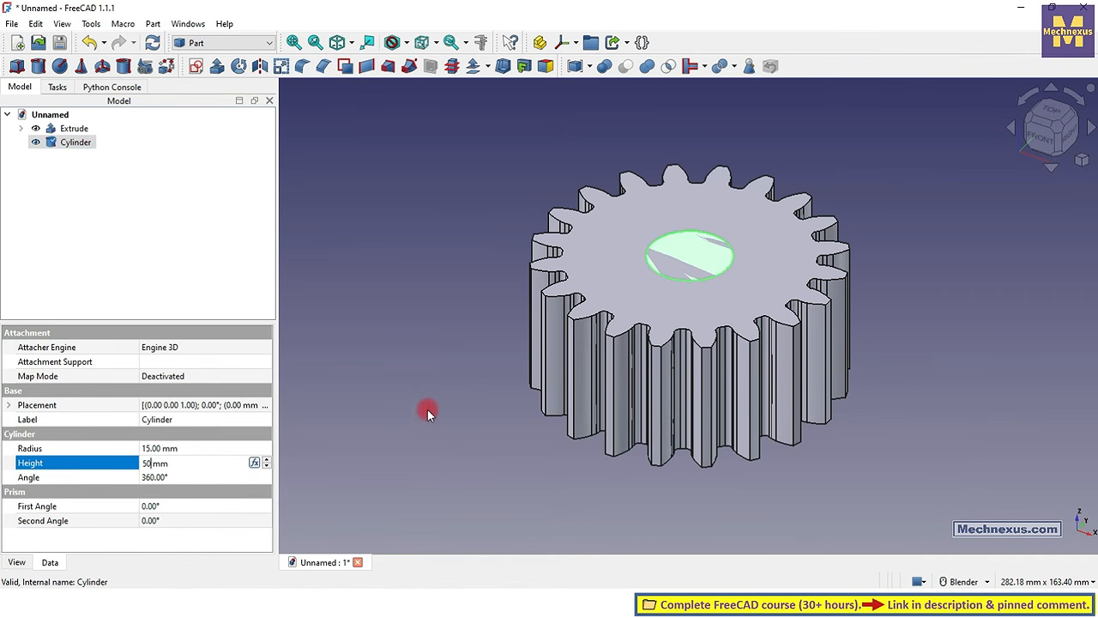
click(426, 362)
Cut the cylinder from the extruded gear with a boolean Cut to form the central bore, and recompute the result.
scroll(759, 285, up, 2)
scroll(642, 274, down, 2)
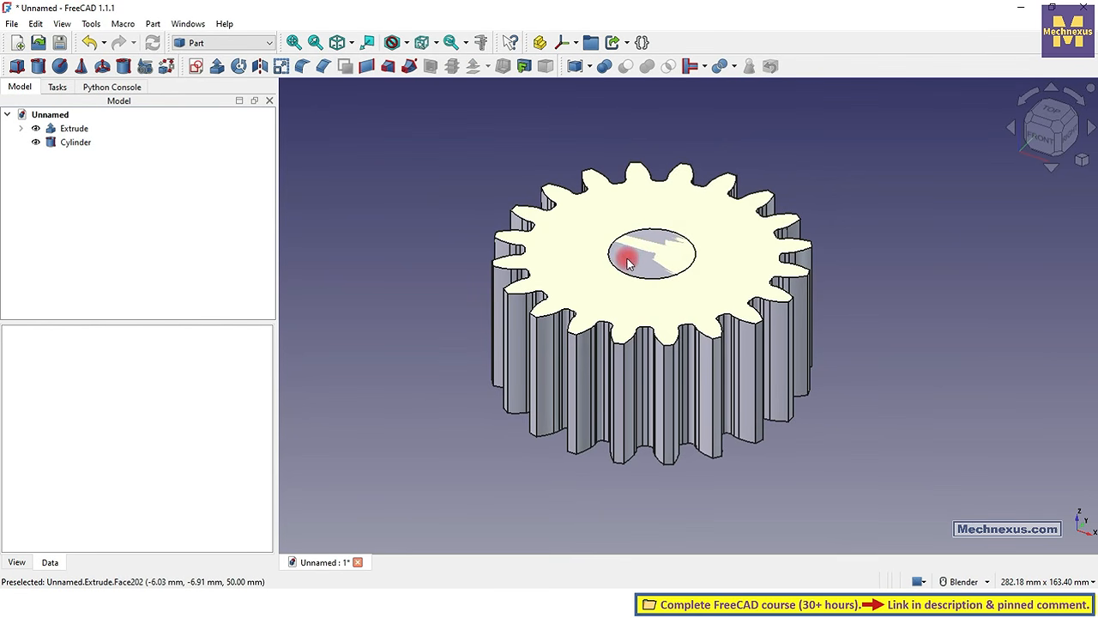
click(71, 129)
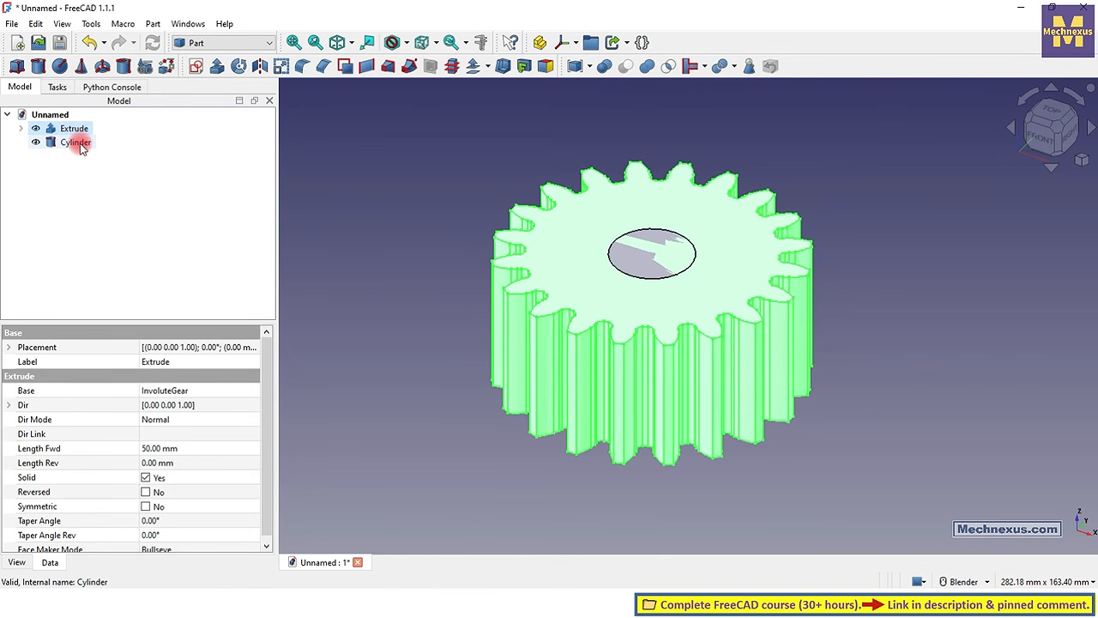
ctrl+click(76, 142)
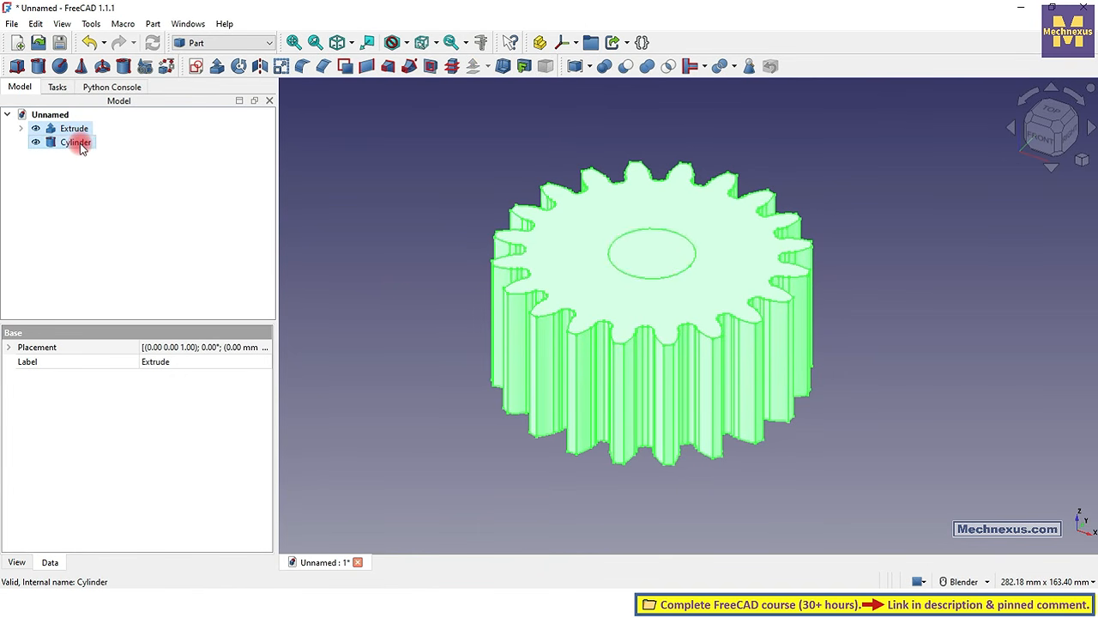
click(625, 68)
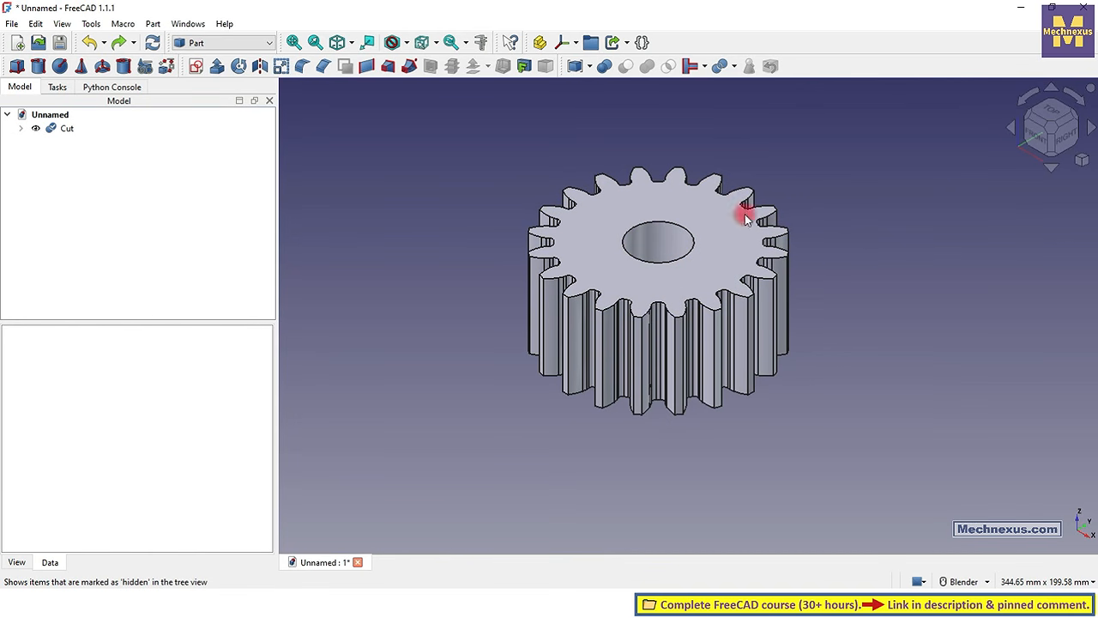
right_click(68, 129)
click(110, 461)
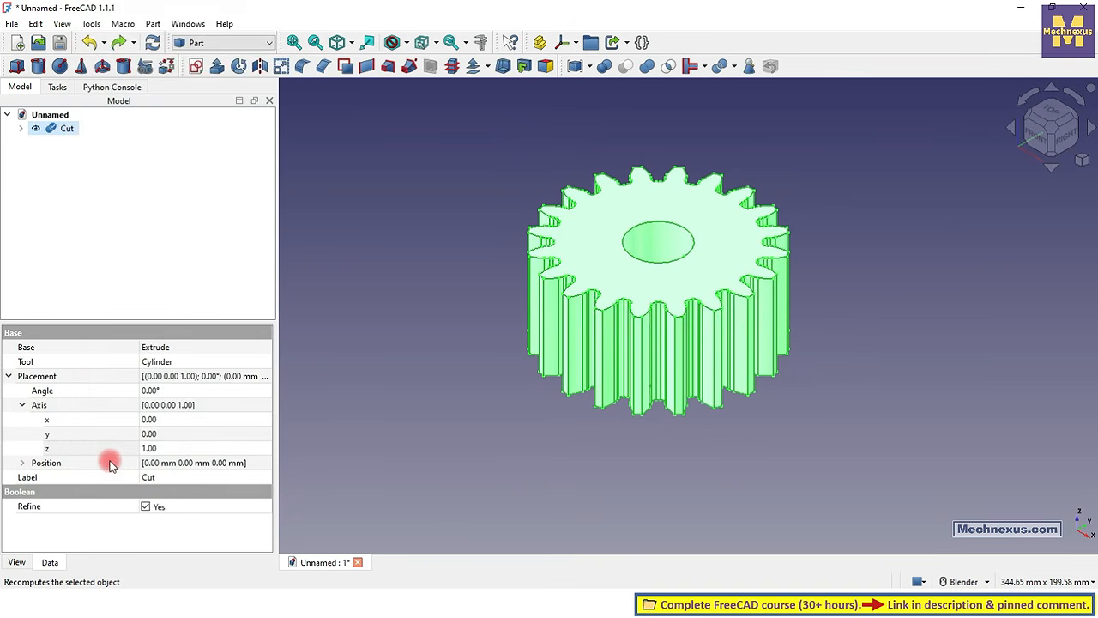
click(358, 455)
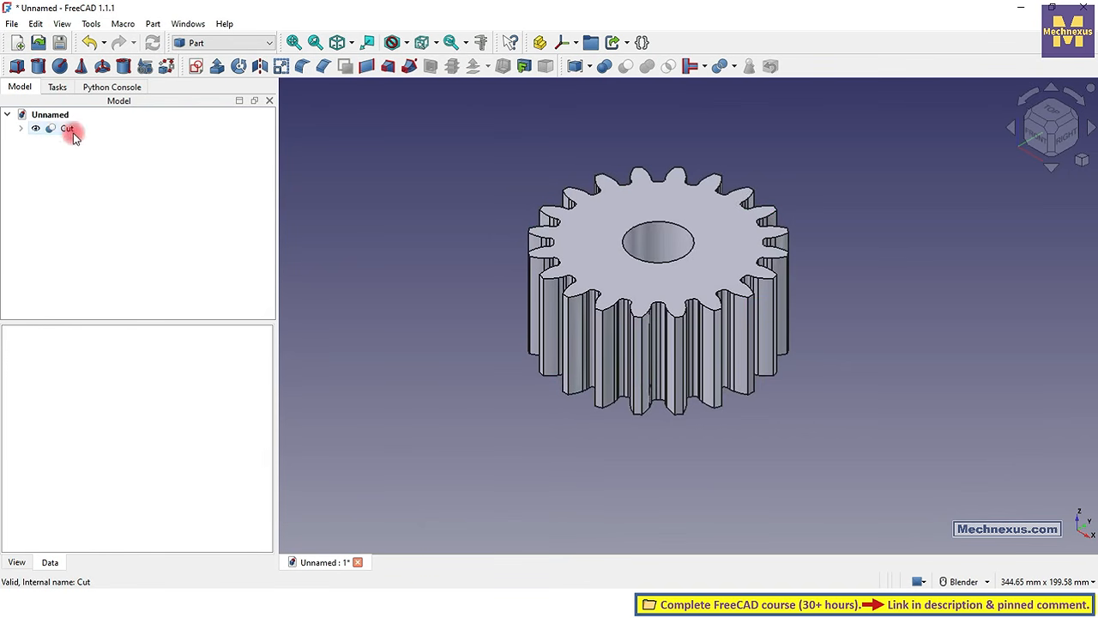
Rotate the bored gear 100° about its X axis using Transform.
right_click(70, 129)
click(112, 10)
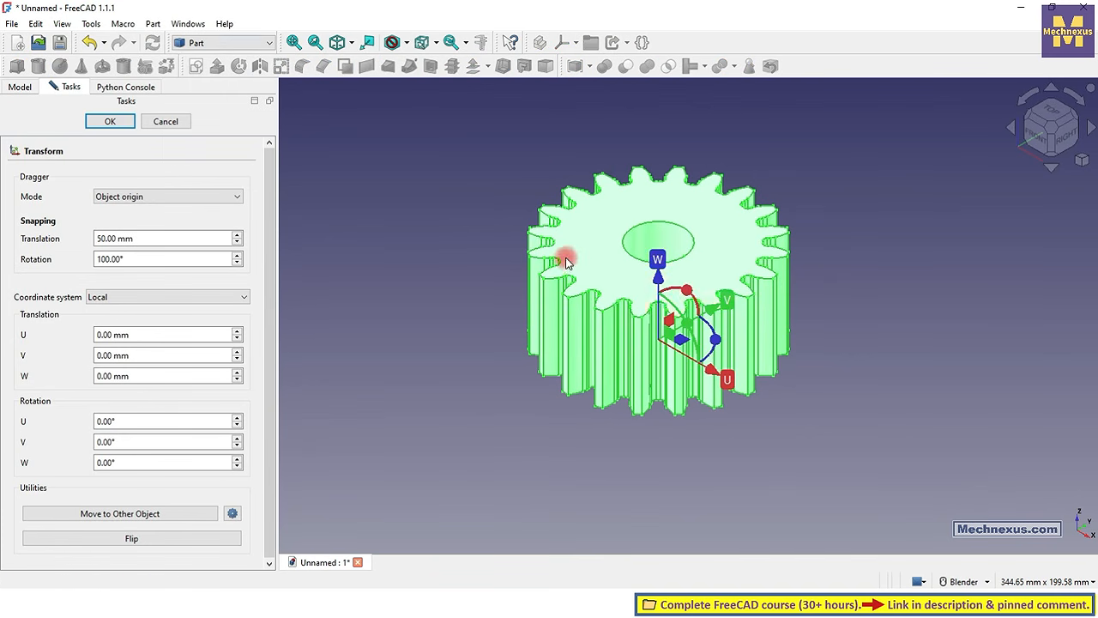
drag(689, 295, 649, 305)
click(110, 121)
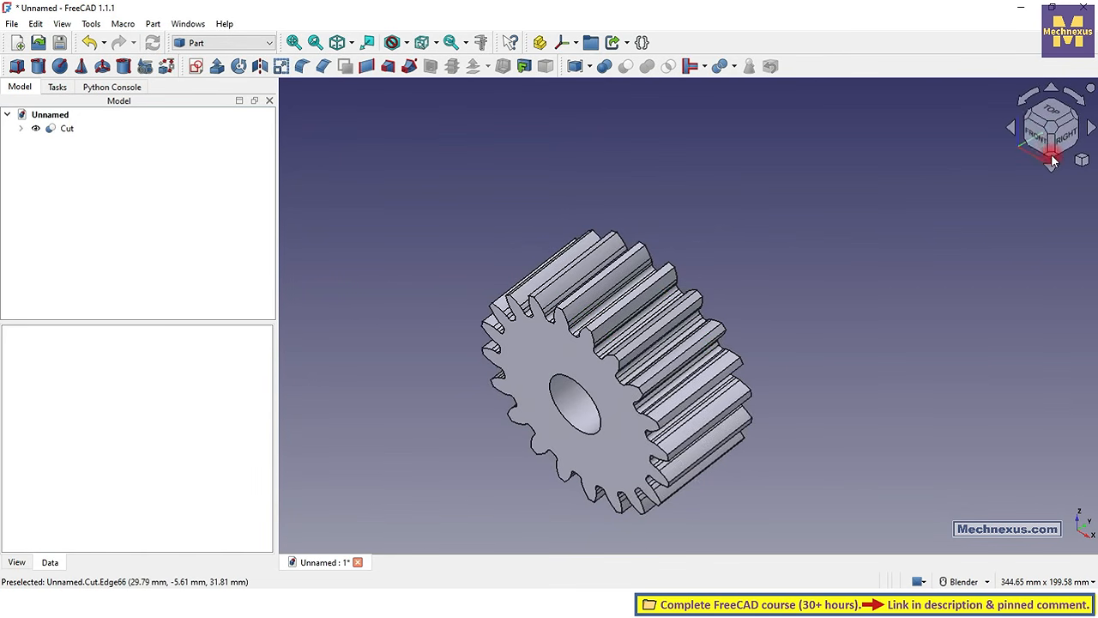
Set the bored gear's placement angle about the X axis to 90° so its face is square to the front view.
click(1035, 130)
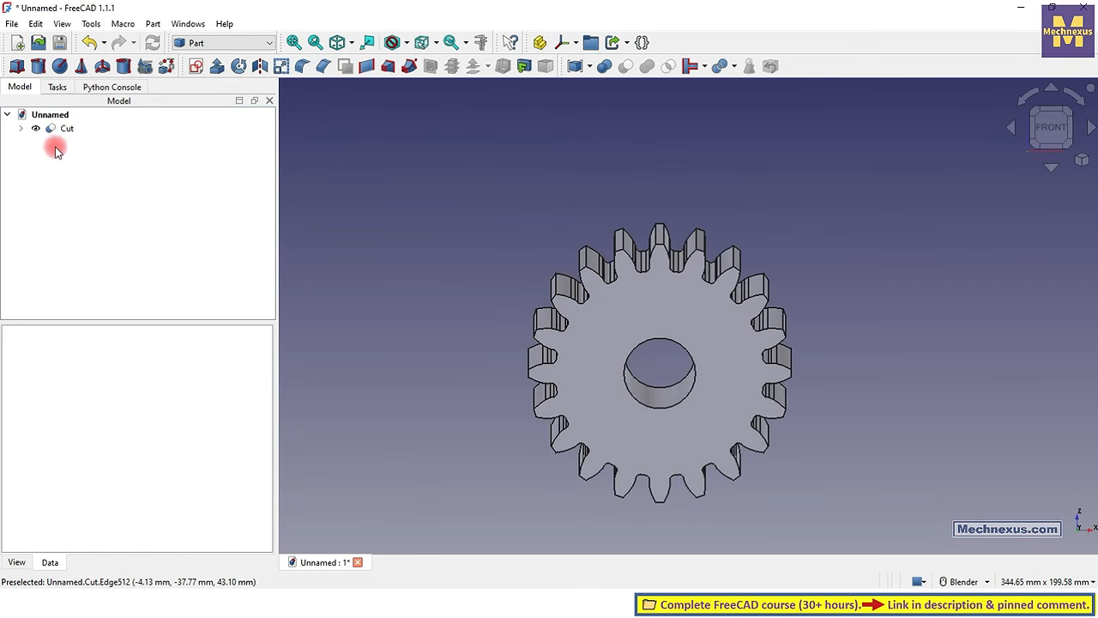
click(66, 128)
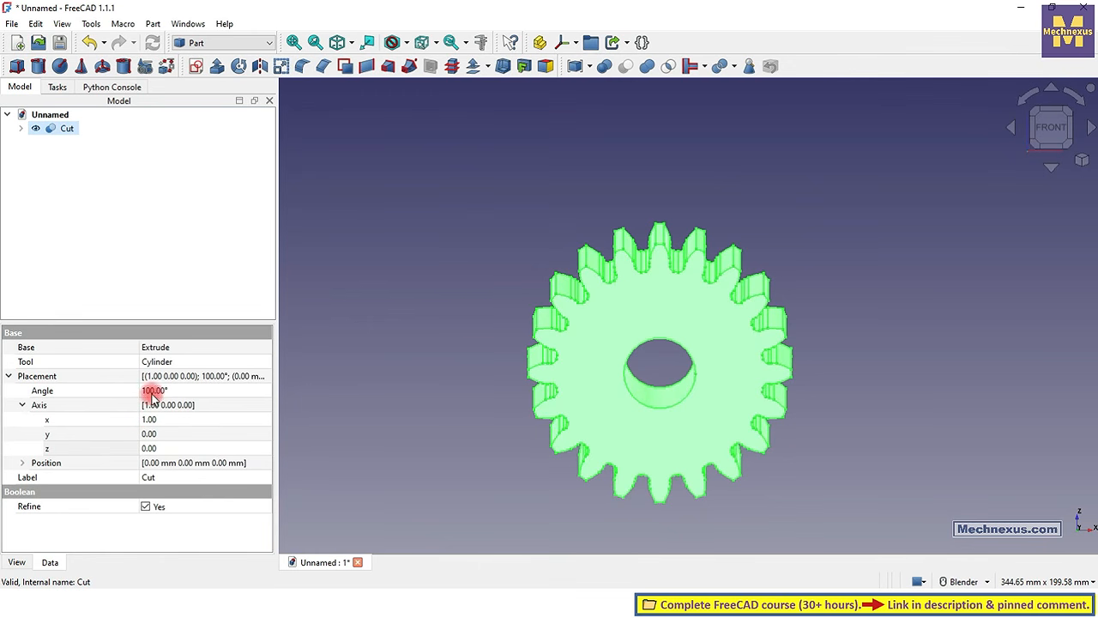
click(153, 392)
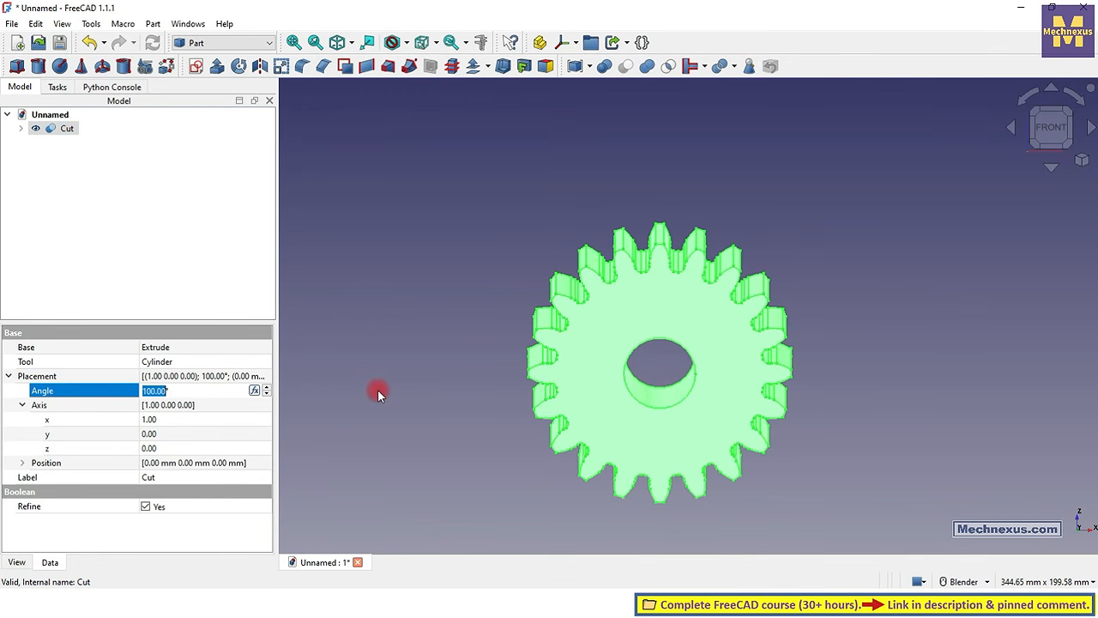
text(90)
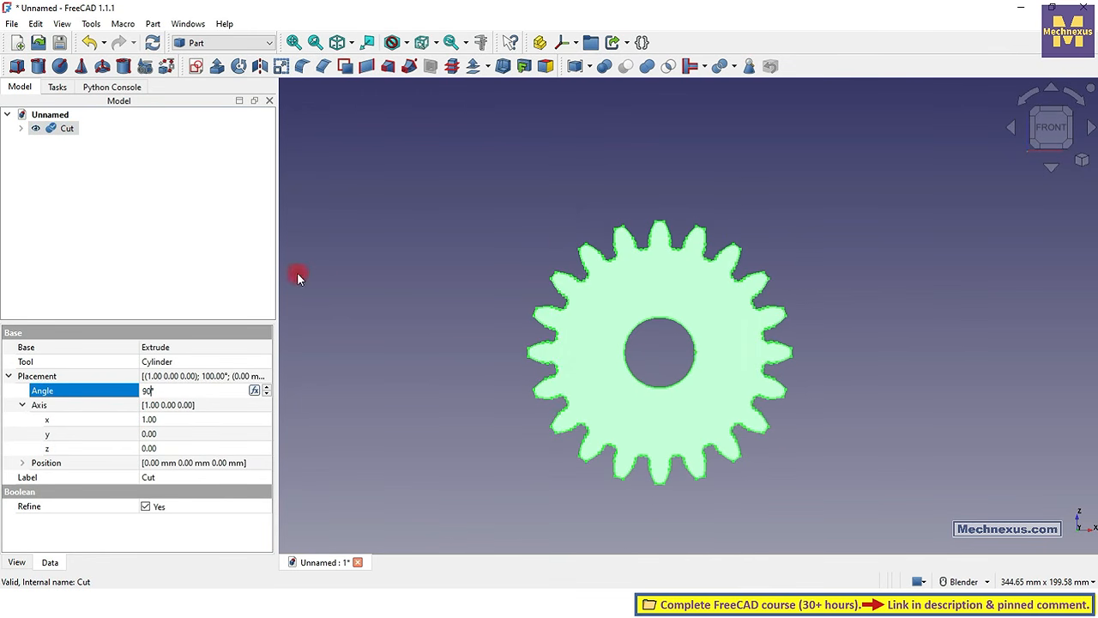
click(676, 364)
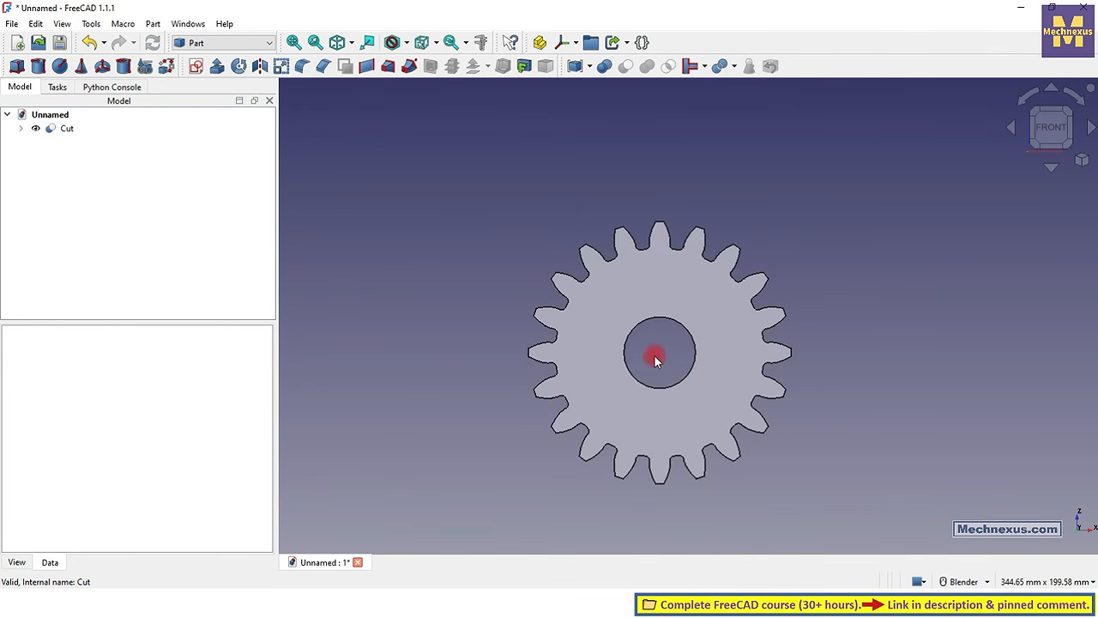
scroll(654, 357, up, 2)
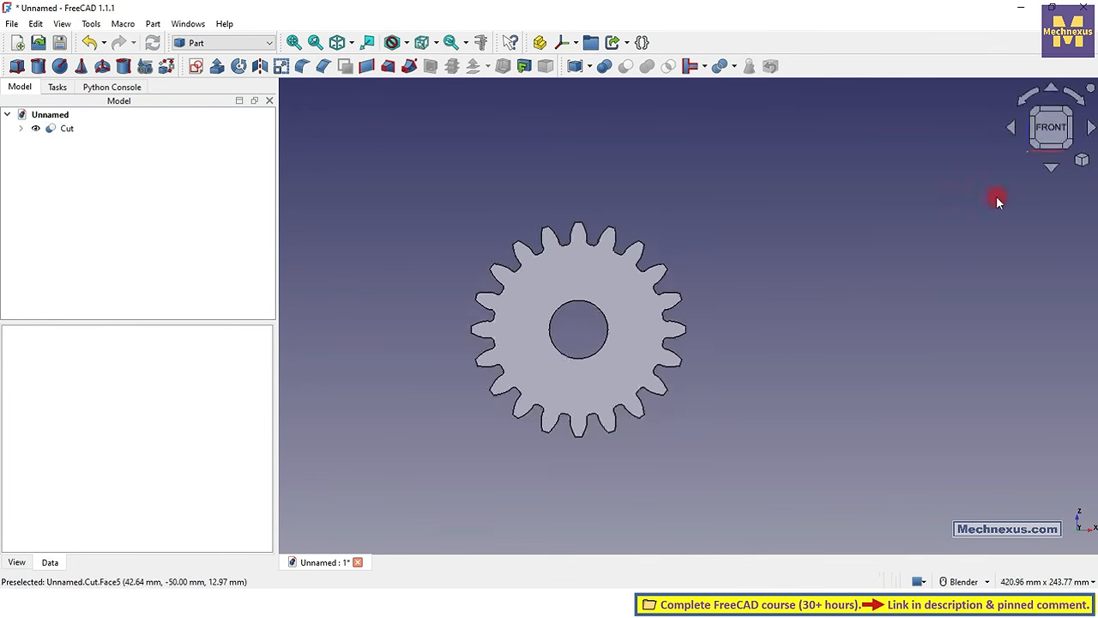
key(0)
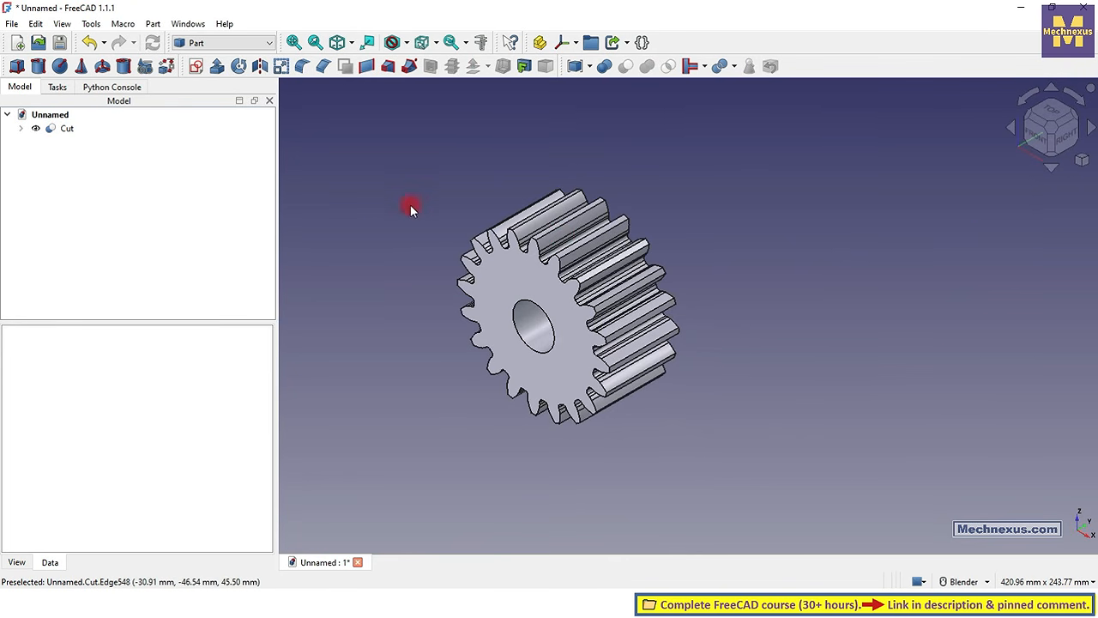
scroll(421, 318, up, 2)
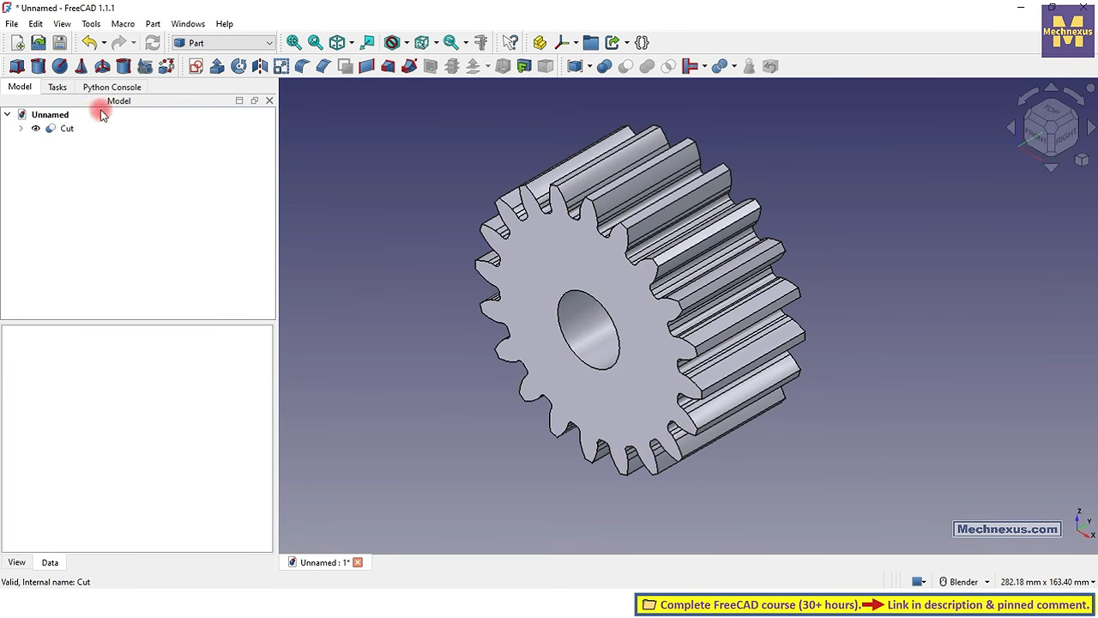
Create a simple copy of the bored gear.
click(67, 129)
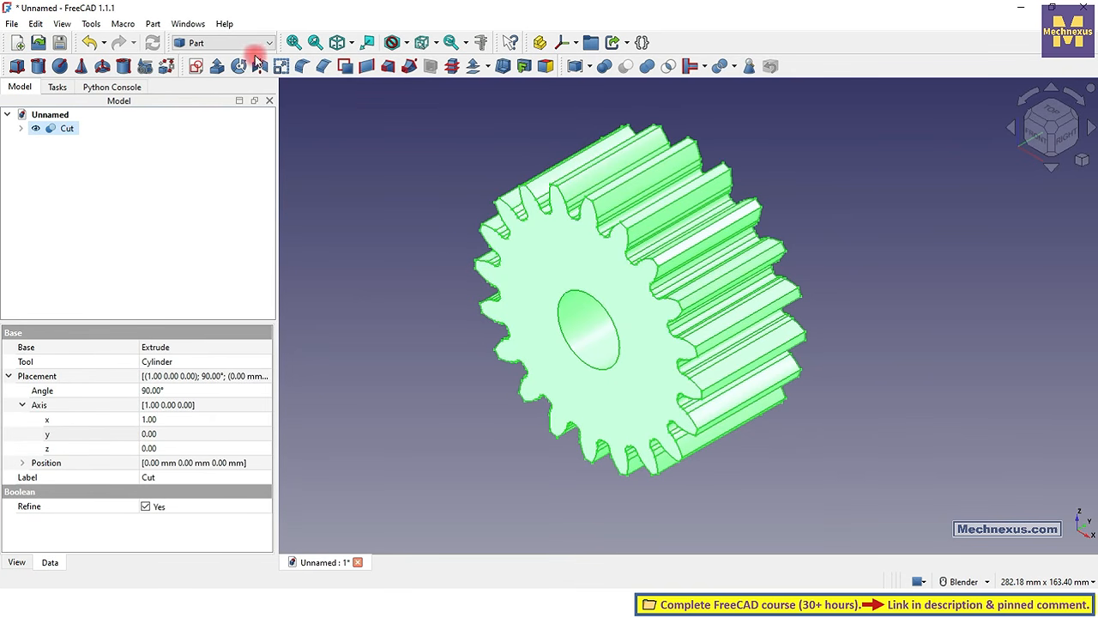
click(154, 24)
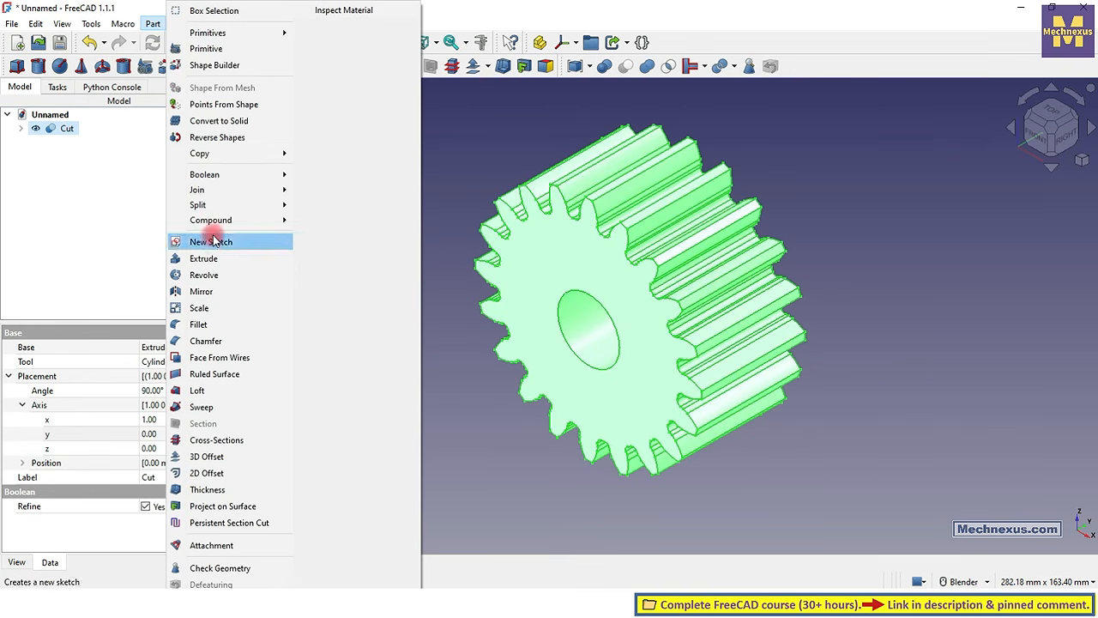
mouse_move(290, 155)
click(351, 154)
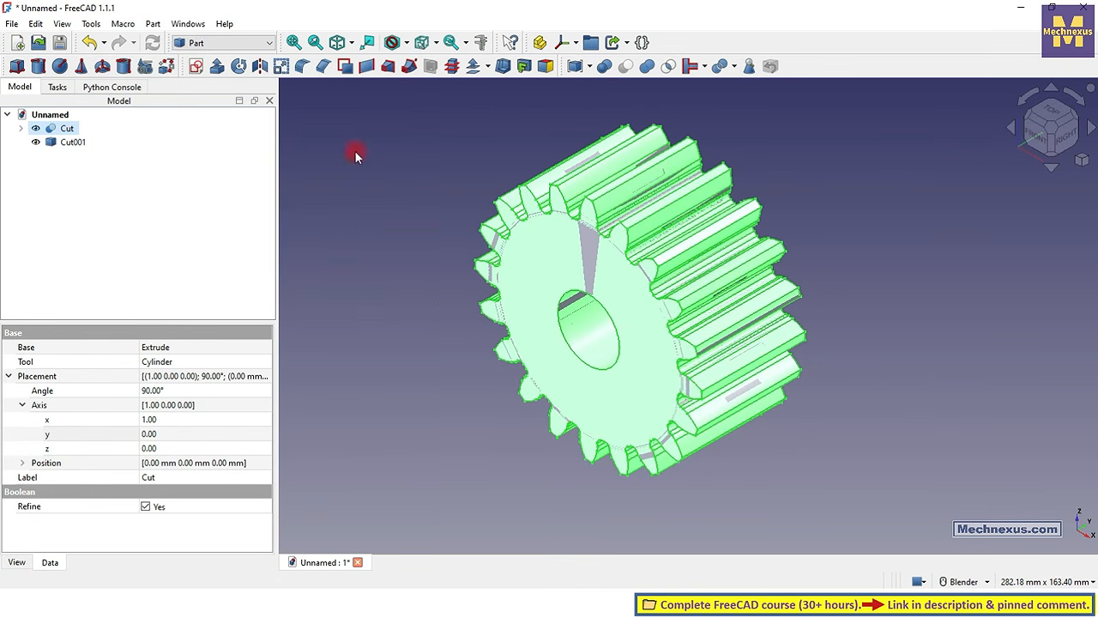
Move the copied gear along X by setting its X position to 100 mm.
click(1021, 140)
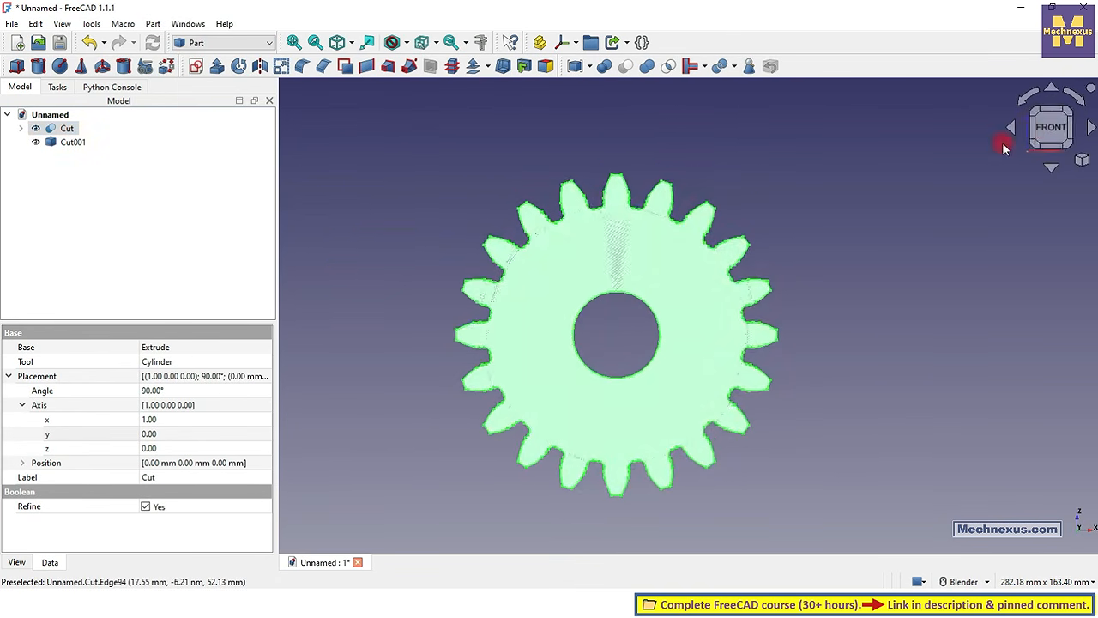
click(75, 143)
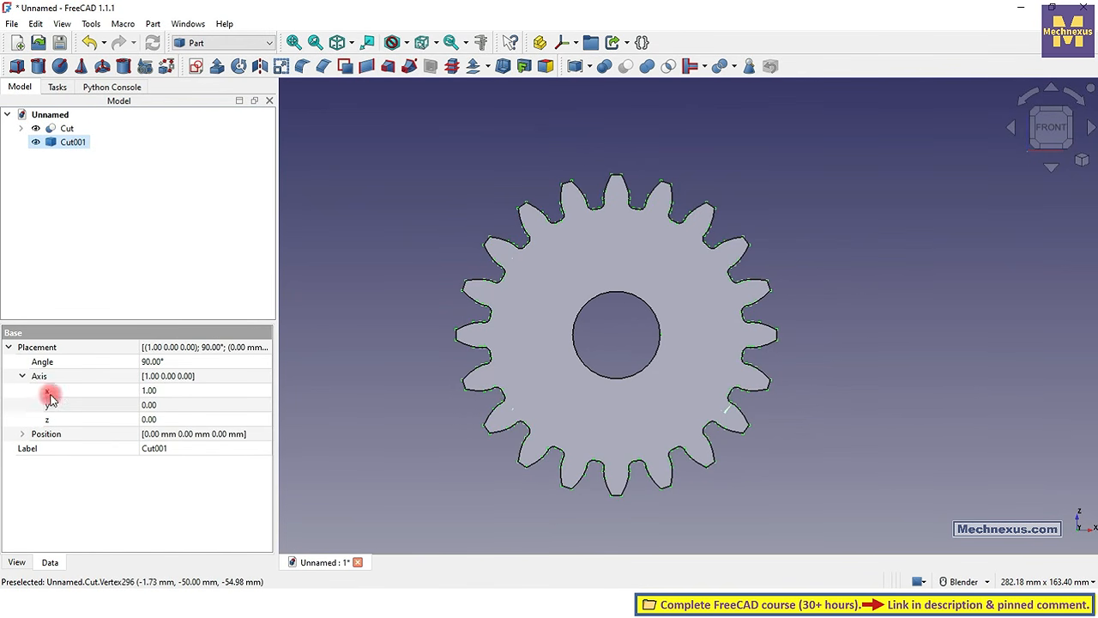
click(154, 391)
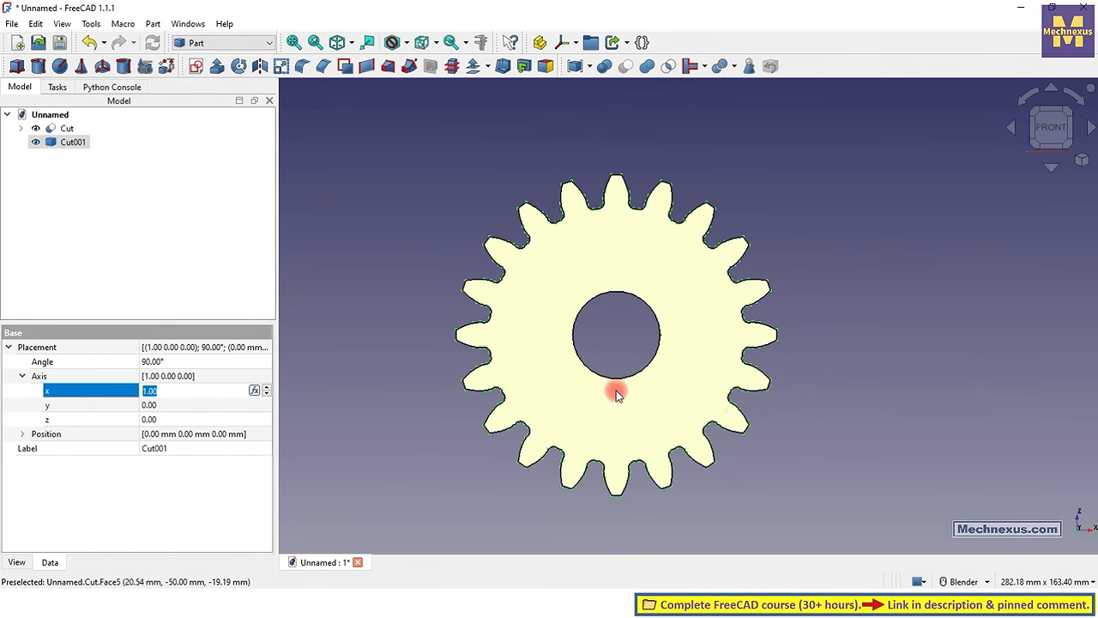
click(24, 434)
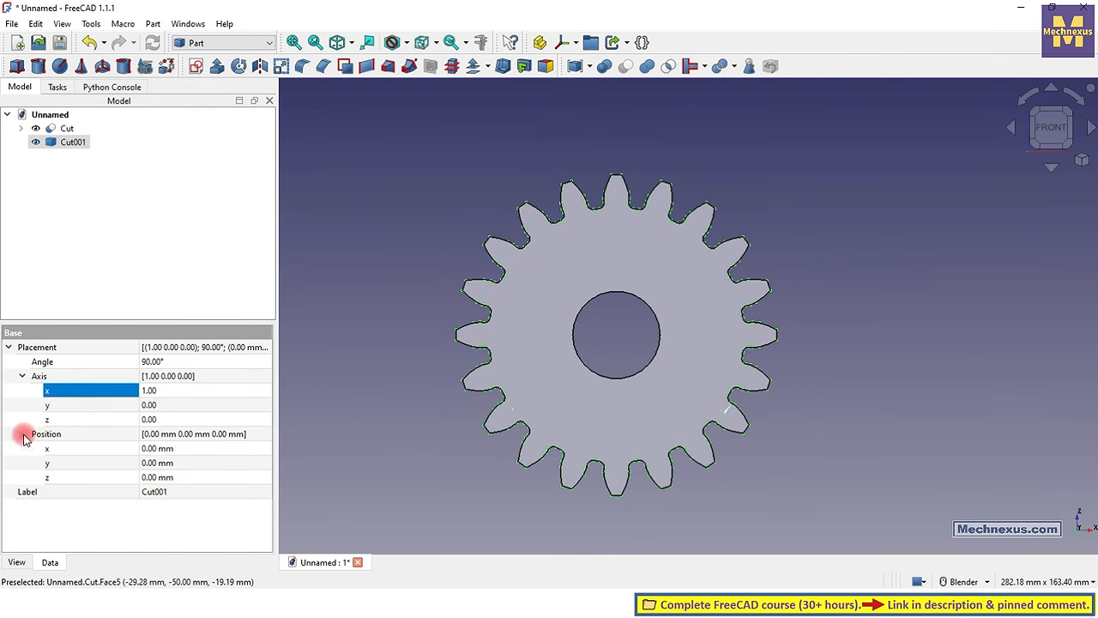
click(170, 449)
text(100)
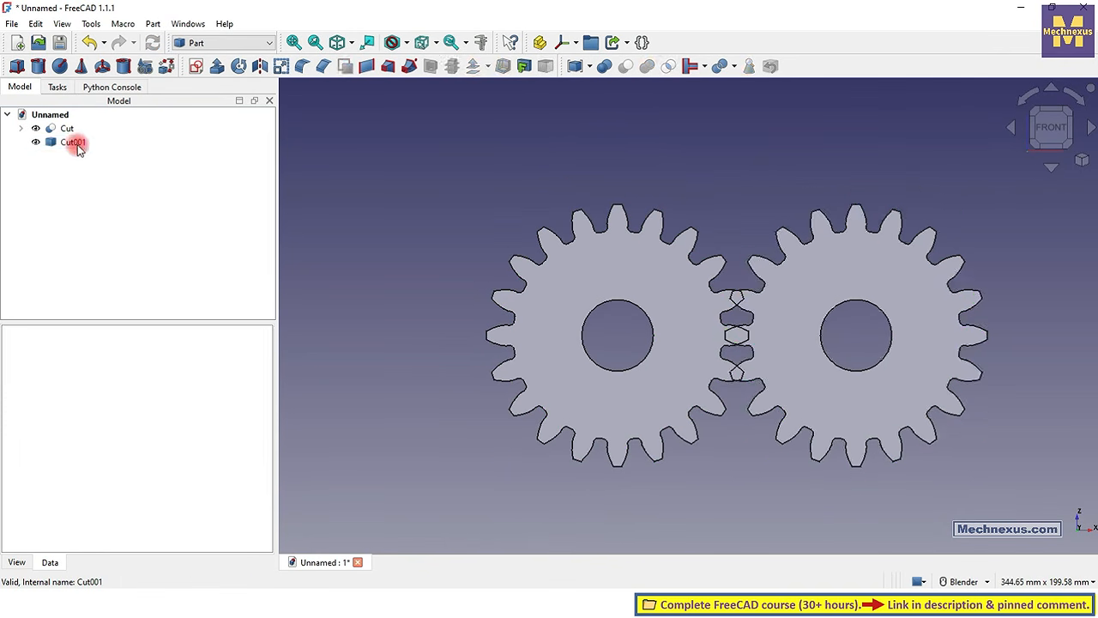
Rotate the copied gear 9° about its local W axis with Transform so its teeth mesh with the first gear.
click(74, 142)
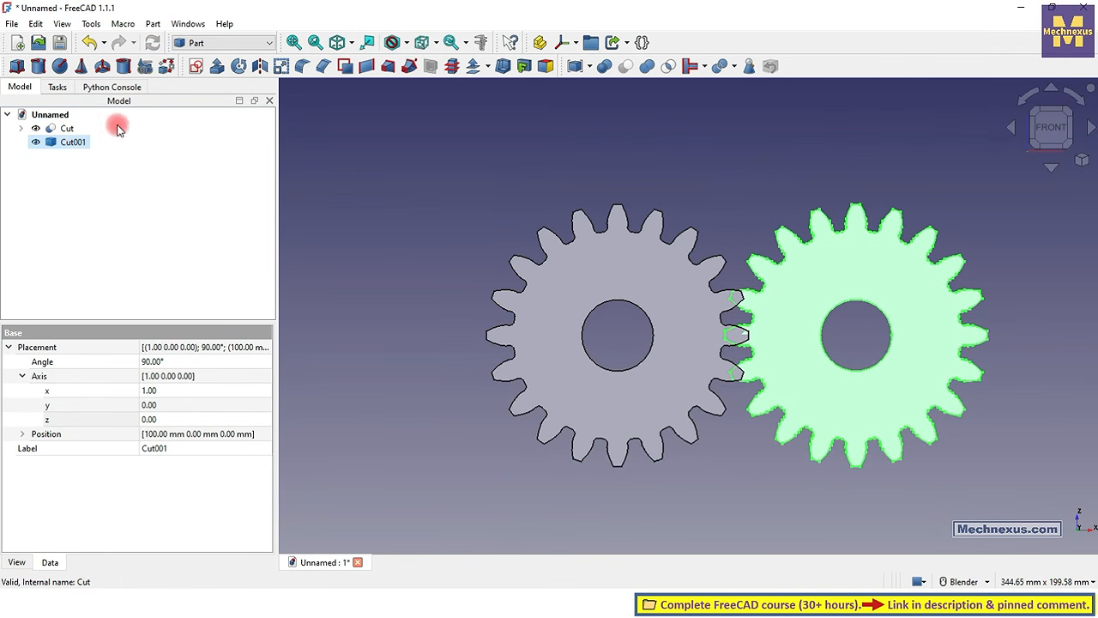
right_click(74, 142)
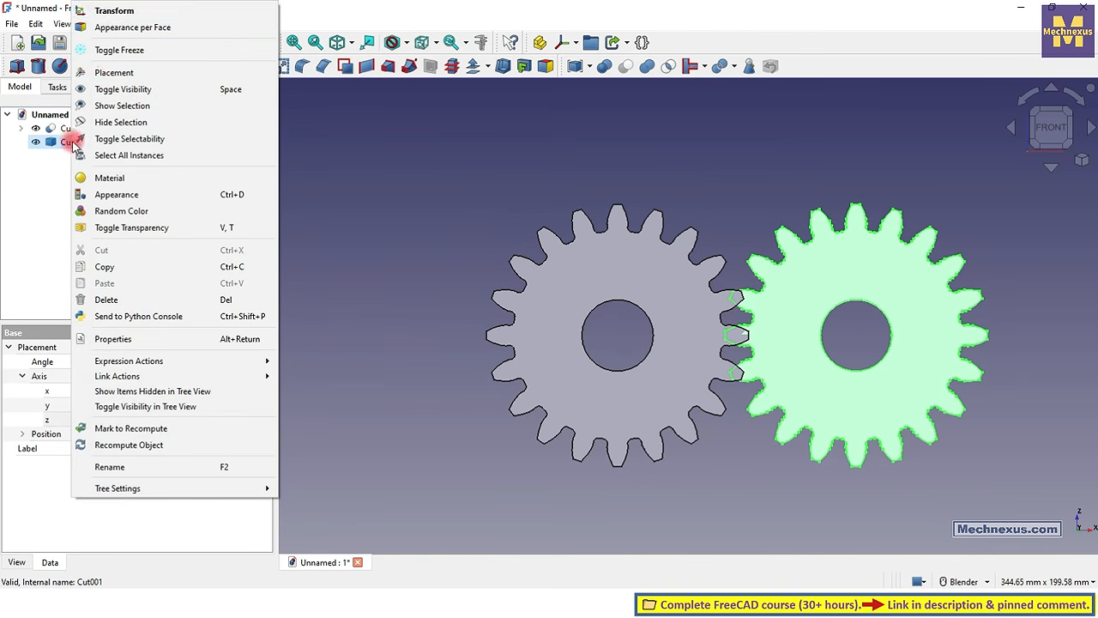
click(117, 10)
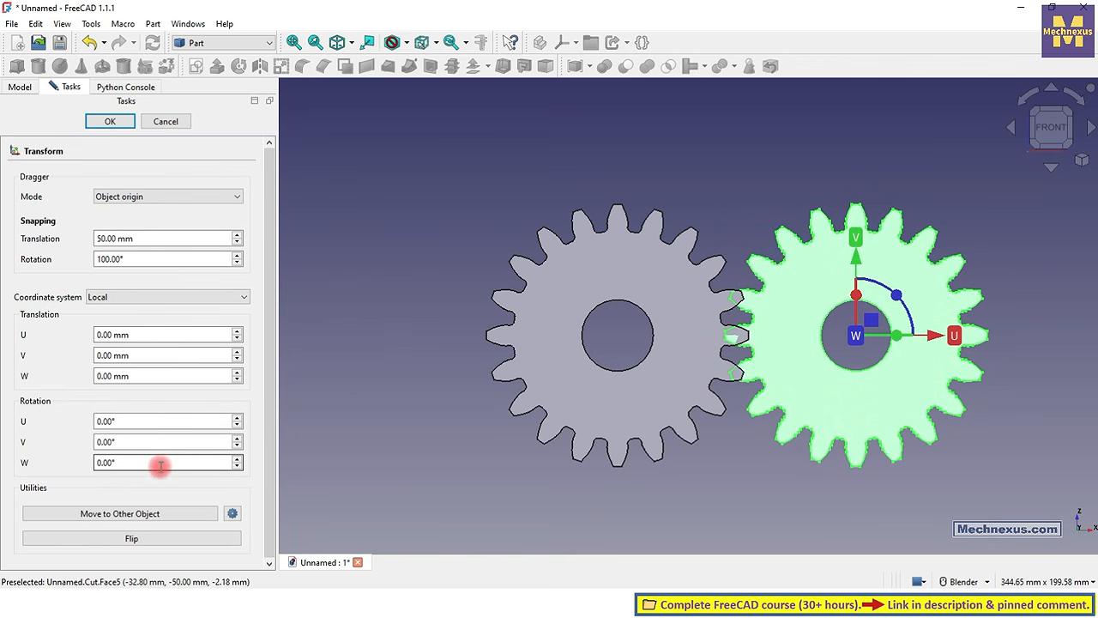
drag(157, 464, 16, 464)
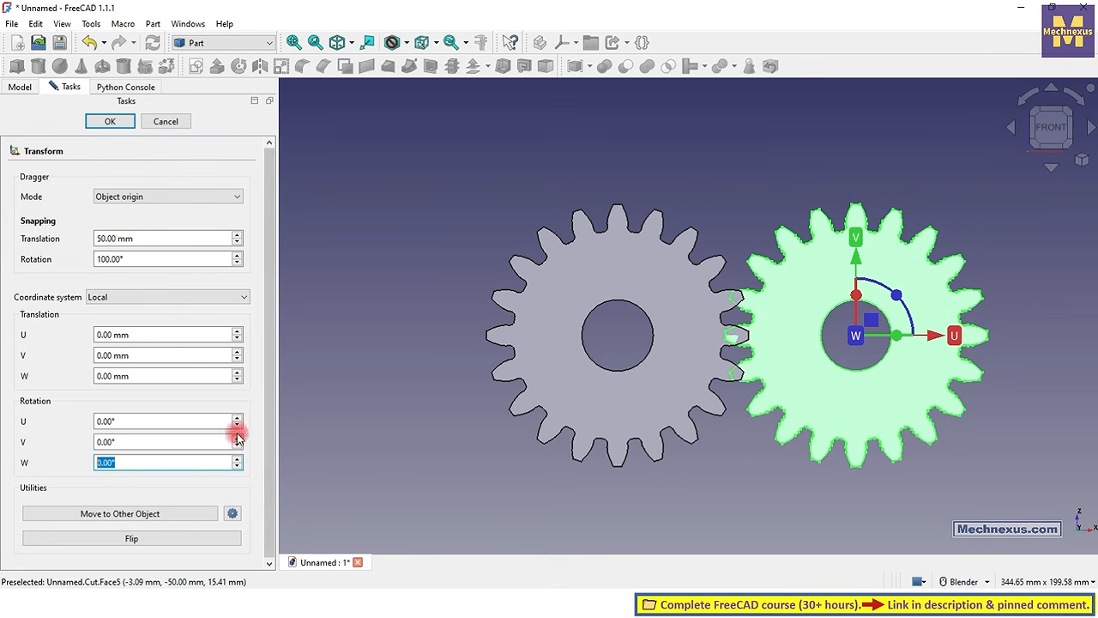
text(9)
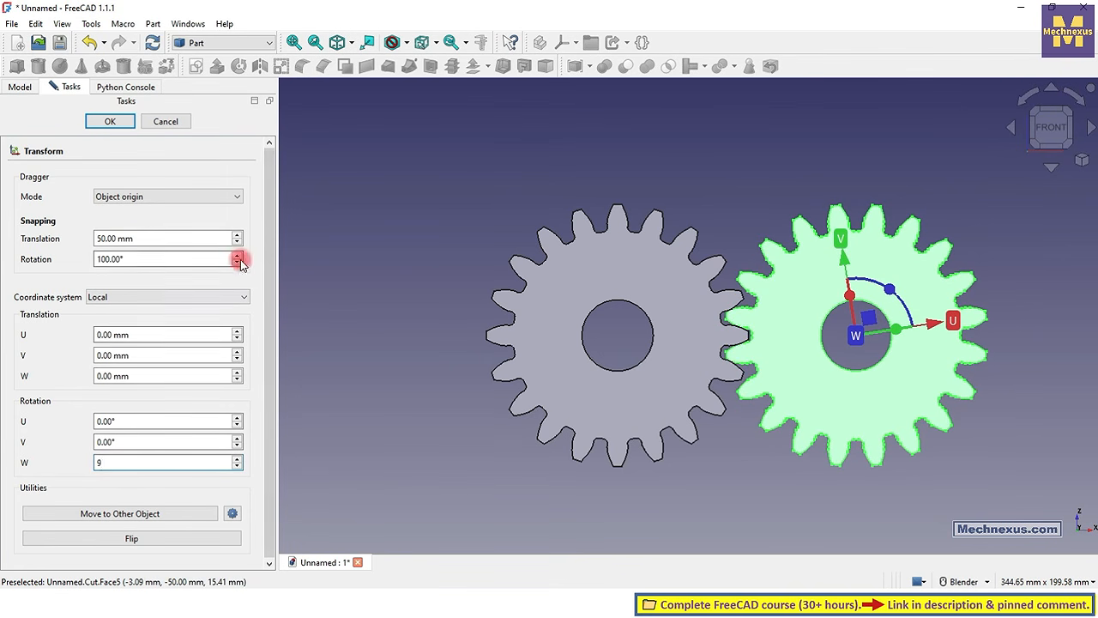
scroll(838, 340, up, 4)
scroll(631, 314, up, 3)
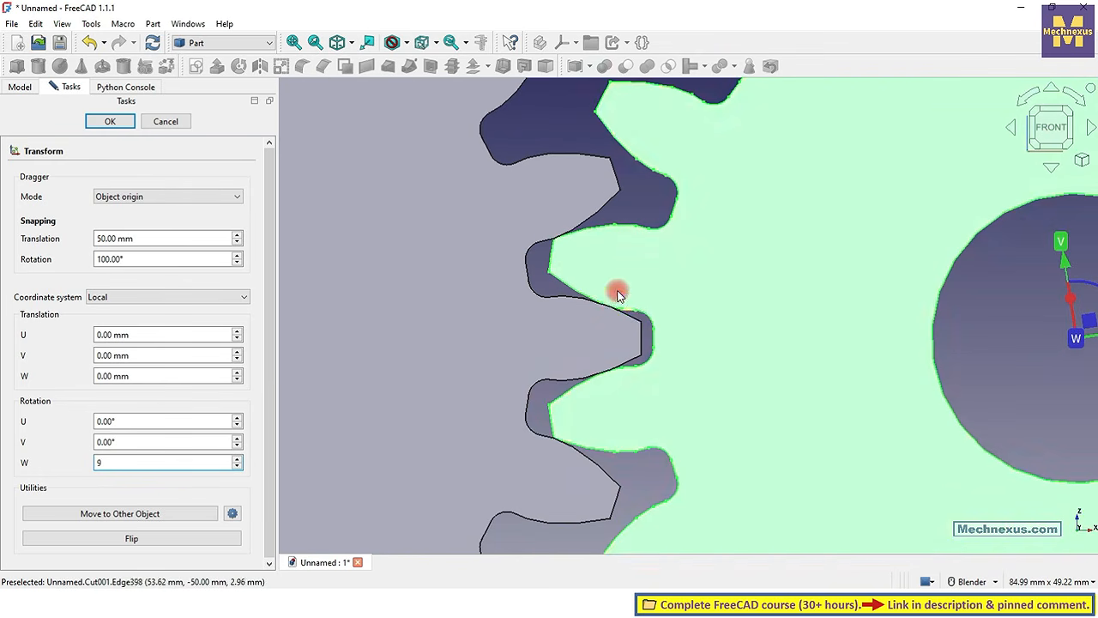
scroll(616, 326, down, 3)
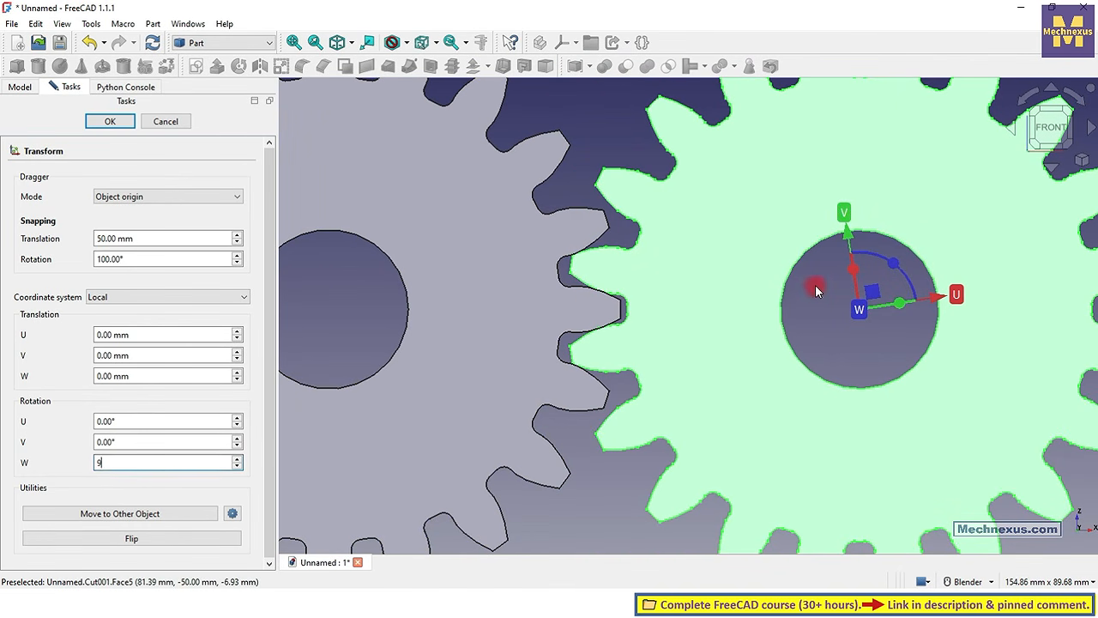
scroll(819, 292, down, 2)
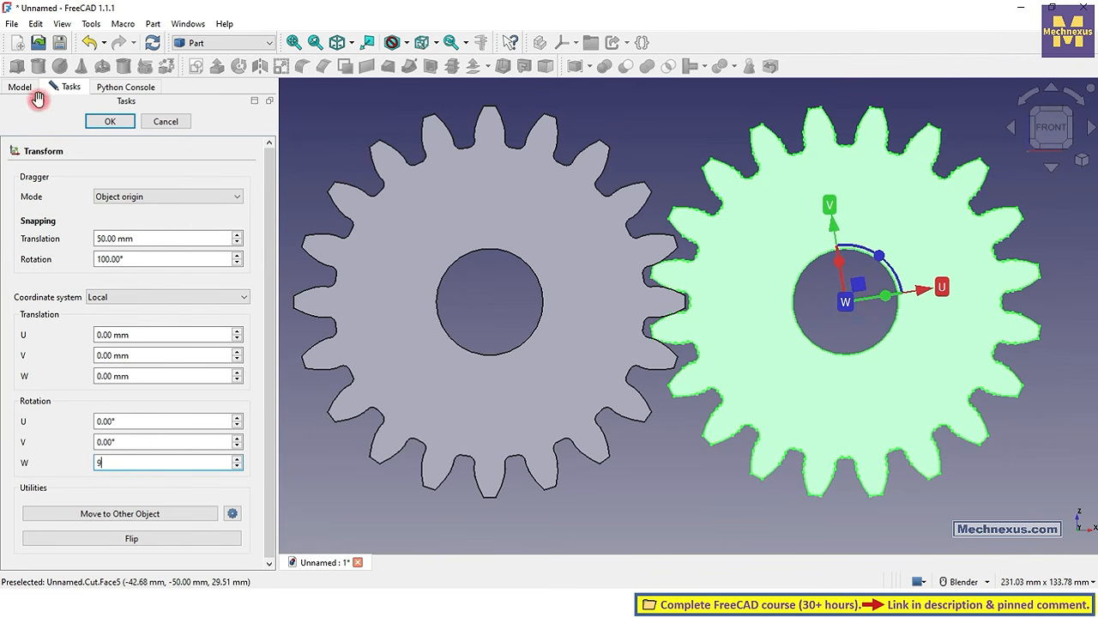
click(108, 123)
scroll(718, 292, down, 3)
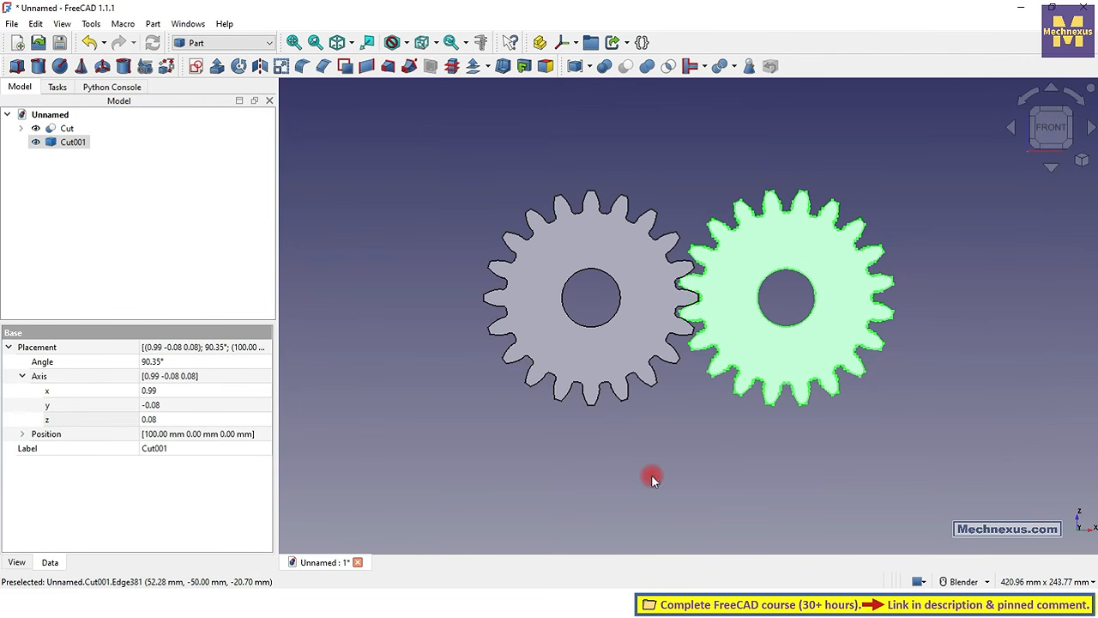
scroll(763, 286, up, 4)
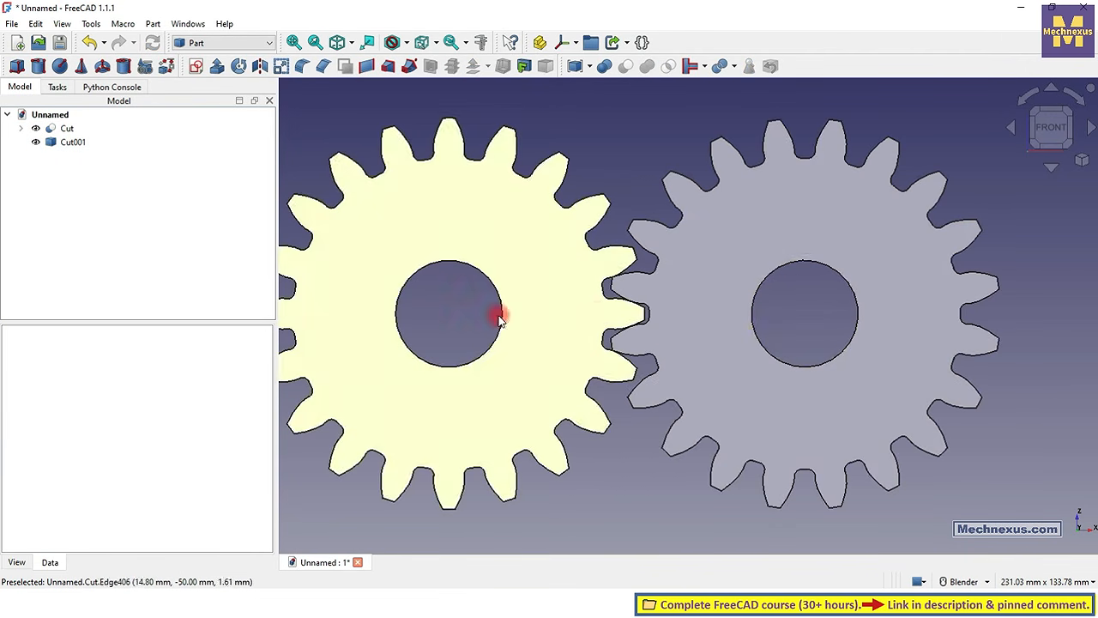
scroll(602, 375, down, 2)
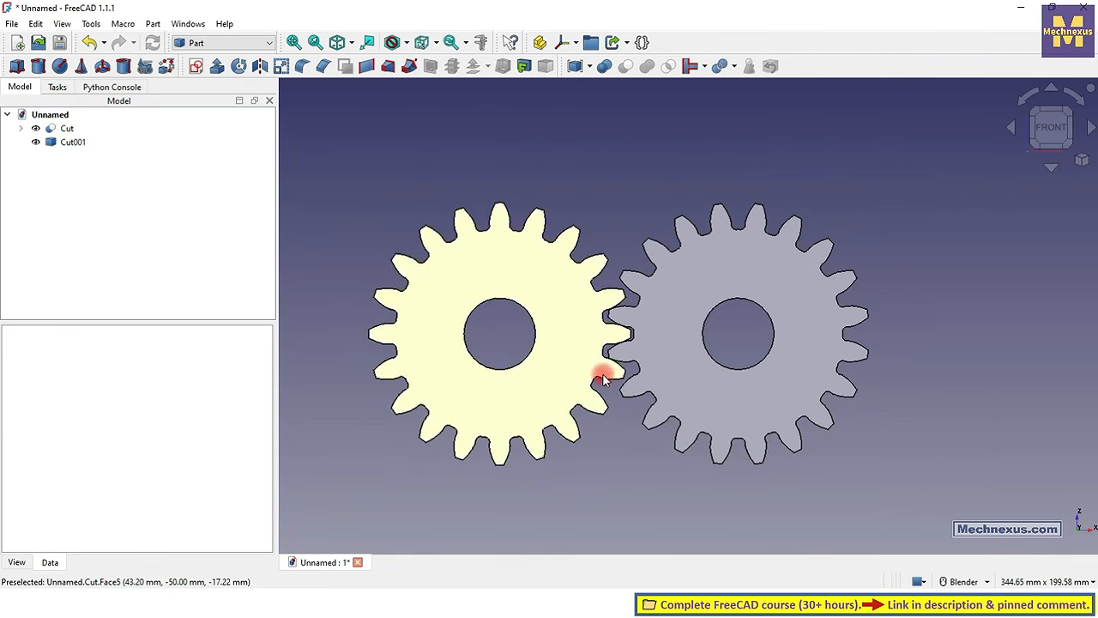
Hide the copied gear and switch to the FEM workbench.
click(76, 143)
key(space)
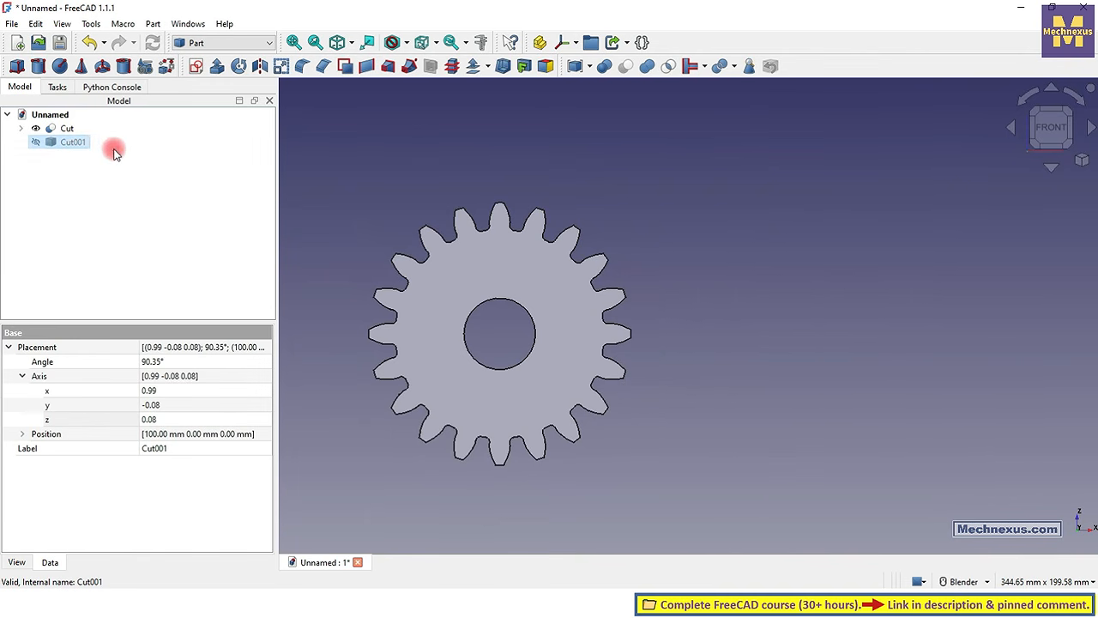
click(368, 143)
click(228, 43)
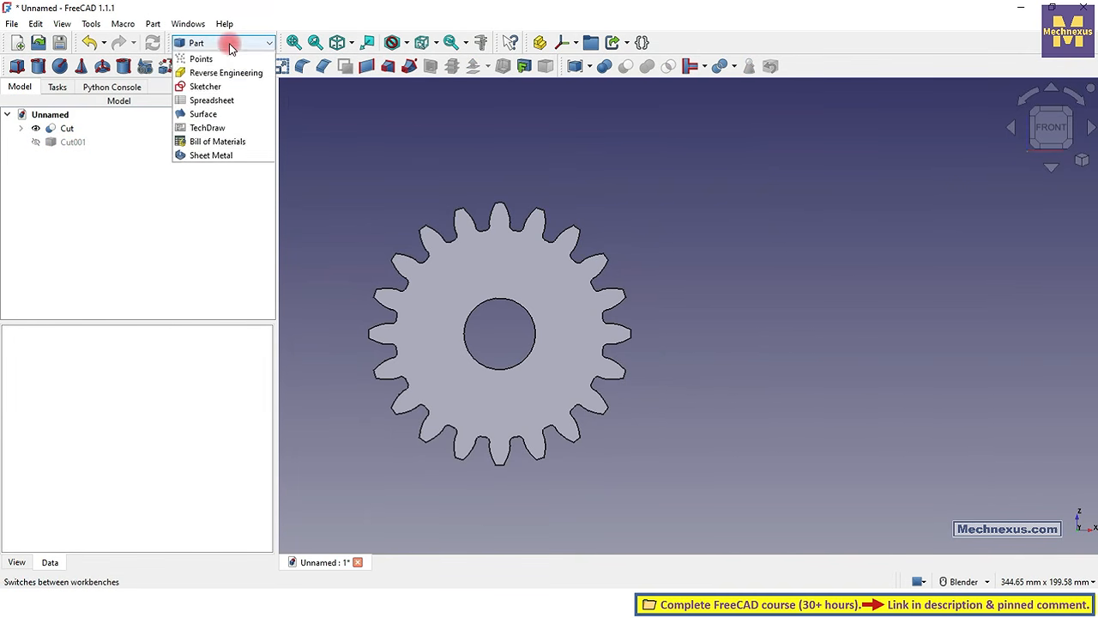
click(203, 110)
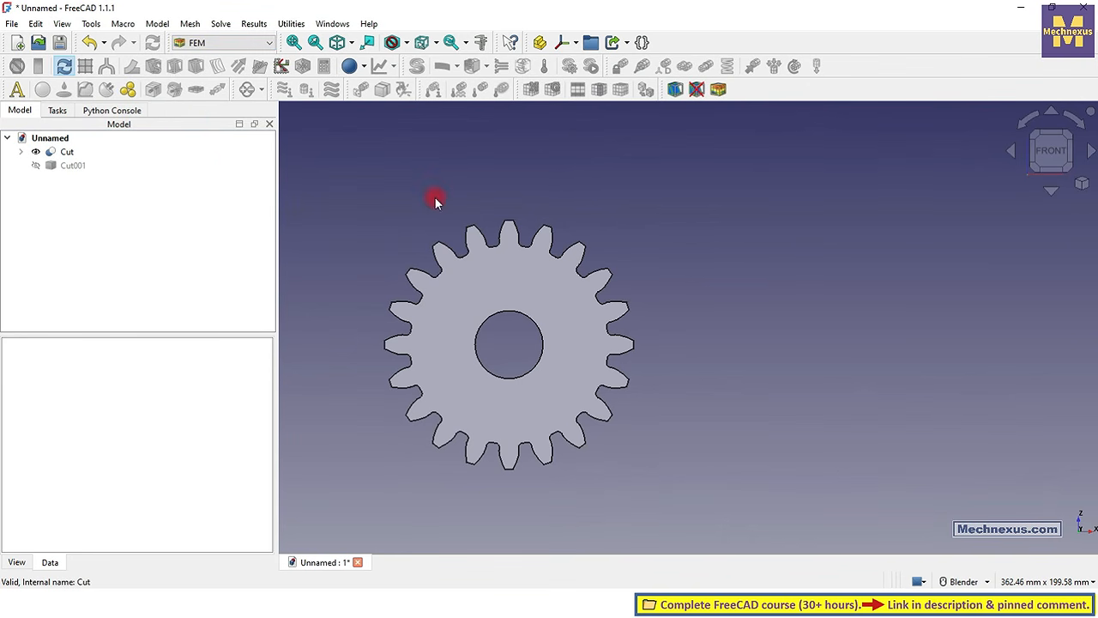
Show the copied gear again and examine up close where its tooth flanks touch the first gear's teeth.
click(72, 164)
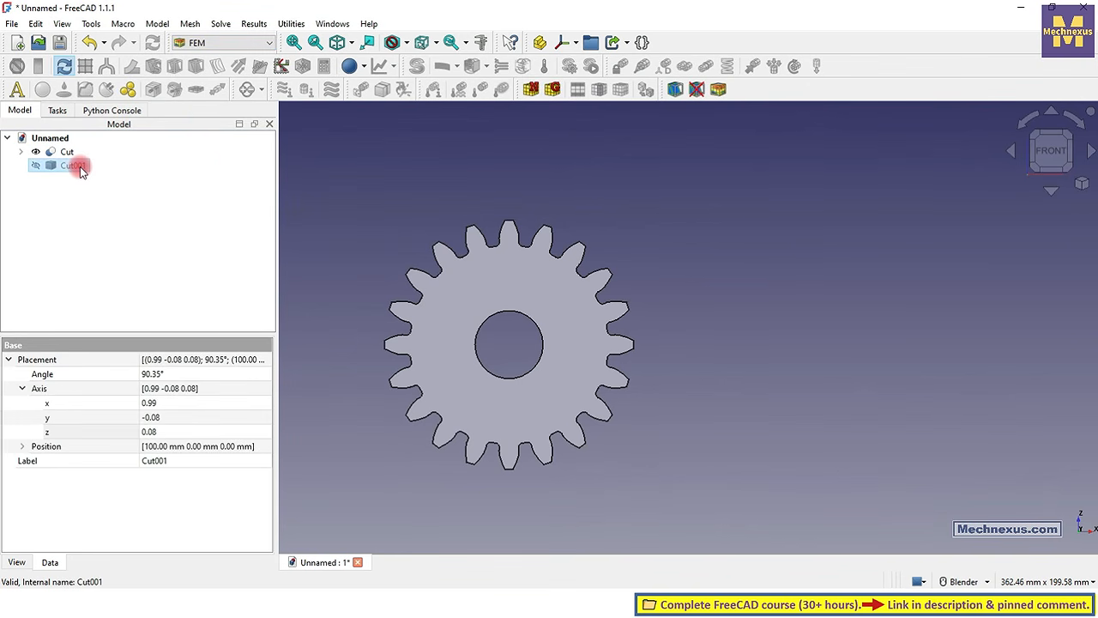
key(space)
scroll(640, 390, up, 10)
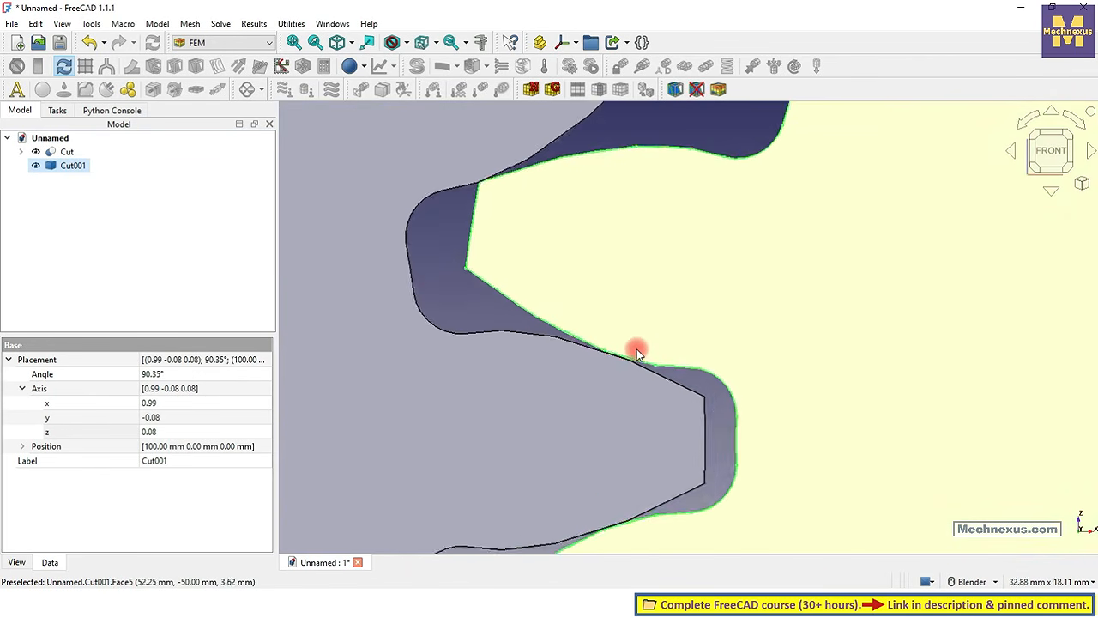
scroll(589, 407, down, 3)
scroll(481, 251, up, 5)
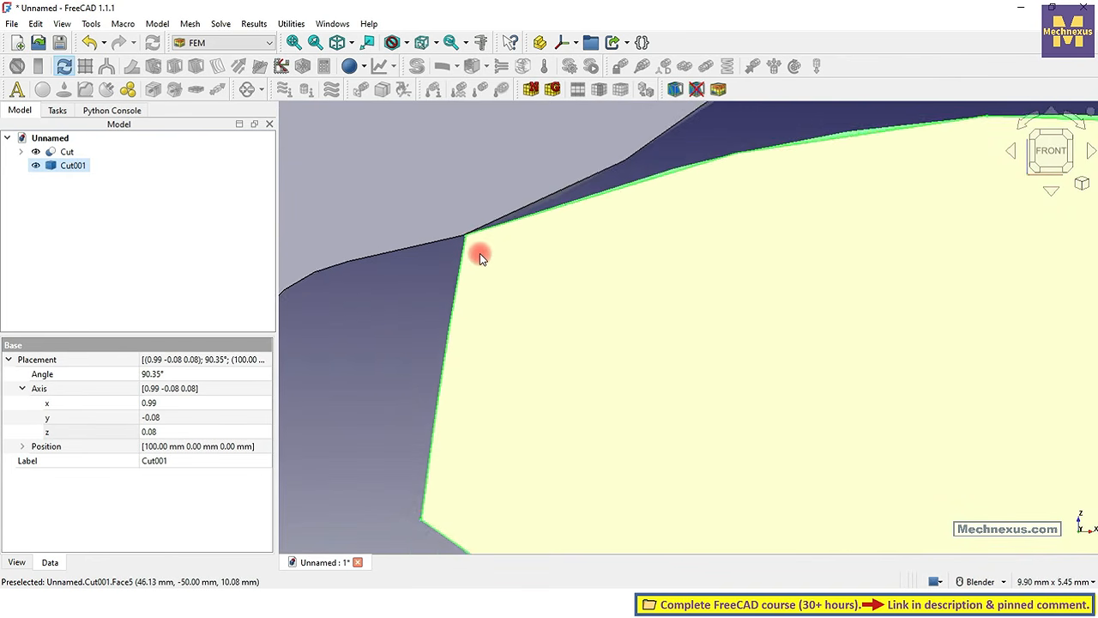
scroll(470, 239, down, 5)
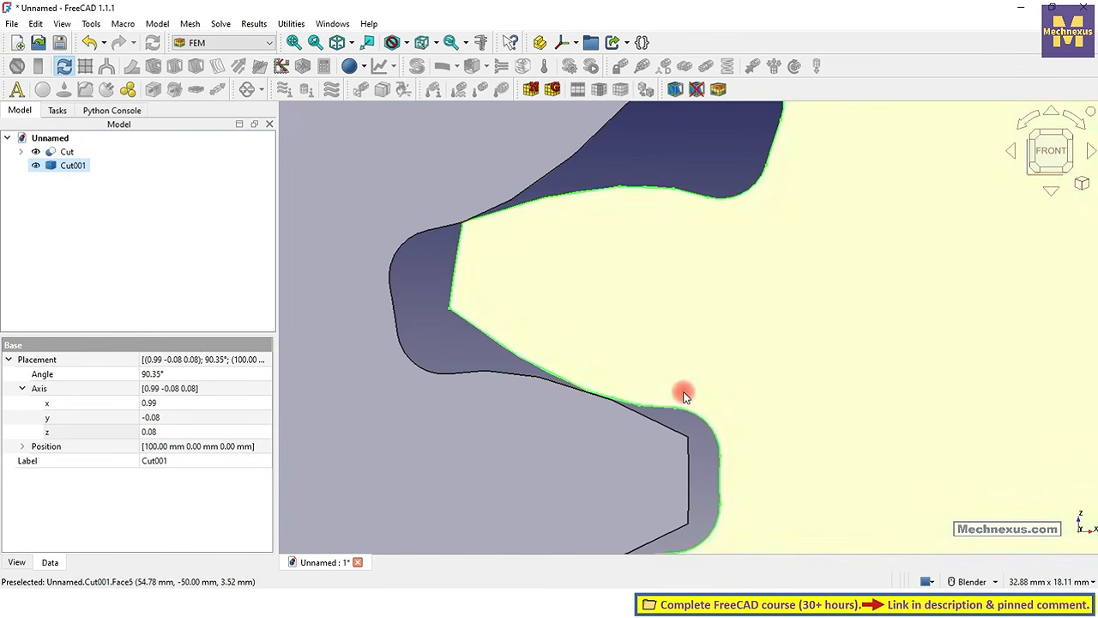
scroll(611, 400, up, 3)
scroll(606, 394, up, 3)
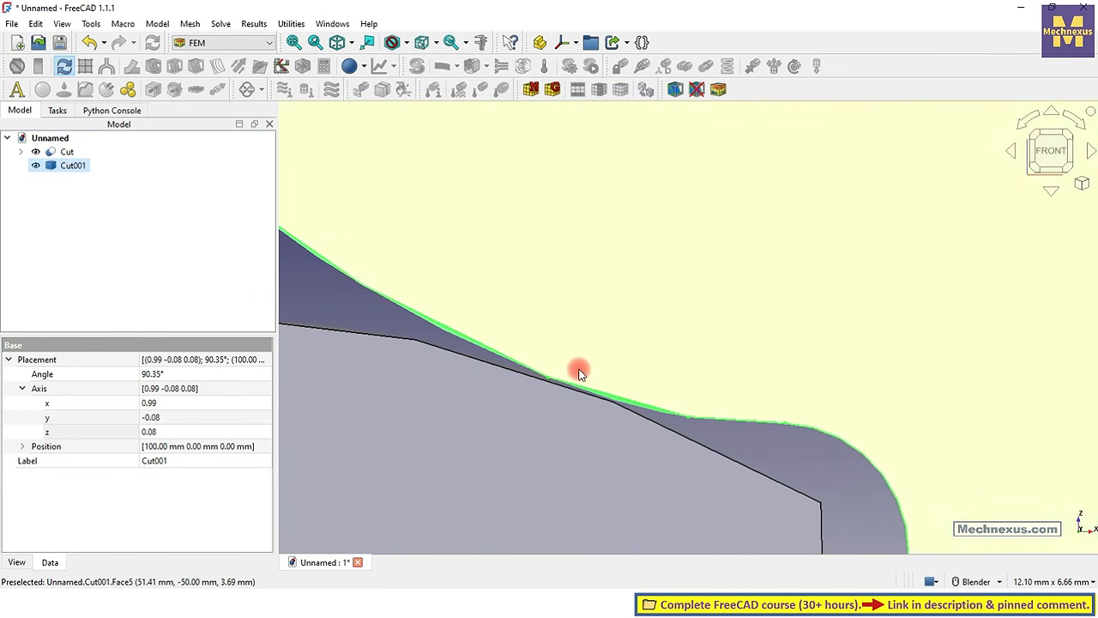
click(579, 374)
scroll(598, 393, down, 4)
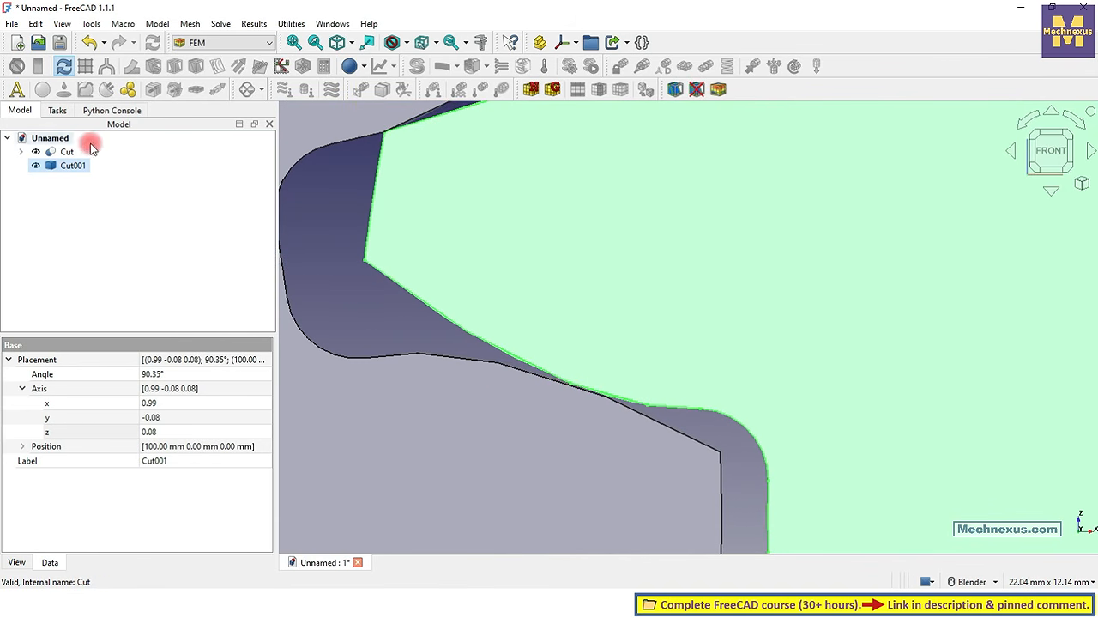
Highlight both gears together and inspect the contact zones on both flanks of the meshing tooth.
click(67, 151)
scroll(464, 202, down, 3)
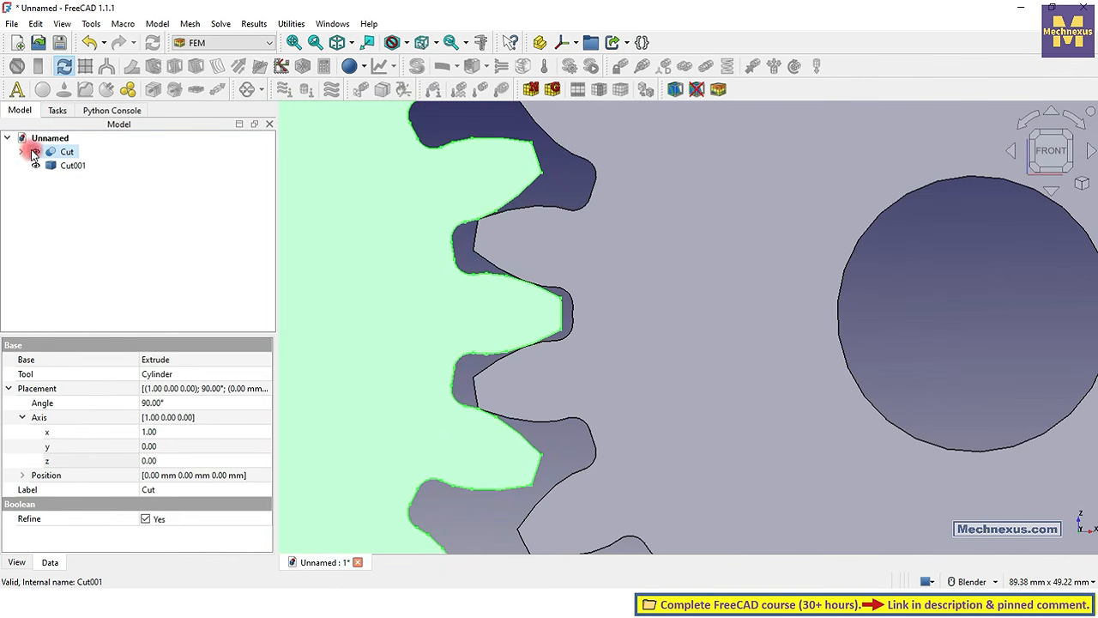
ctrl+click(75, 166)
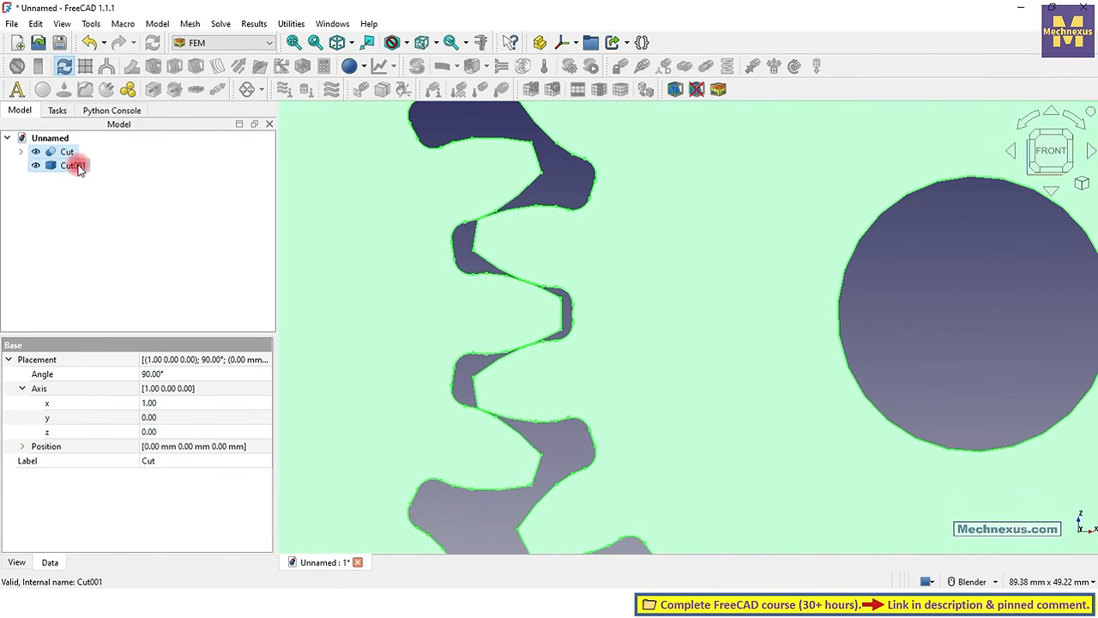
scroll(483, 249, up, 8)
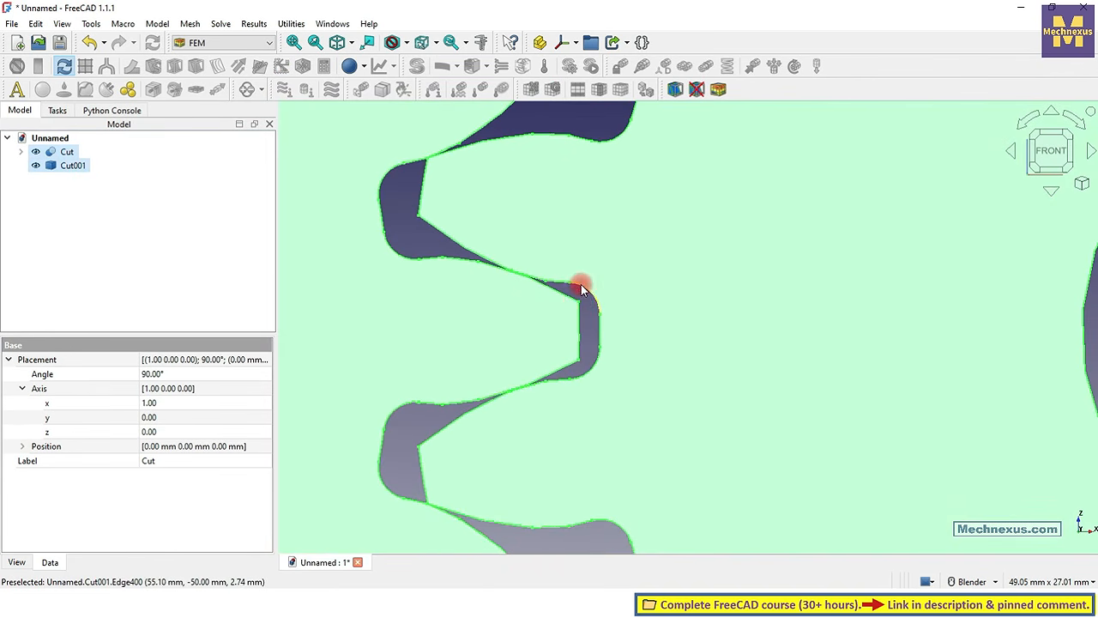
click(580, 294)
scroll(506, 274, up, 5)
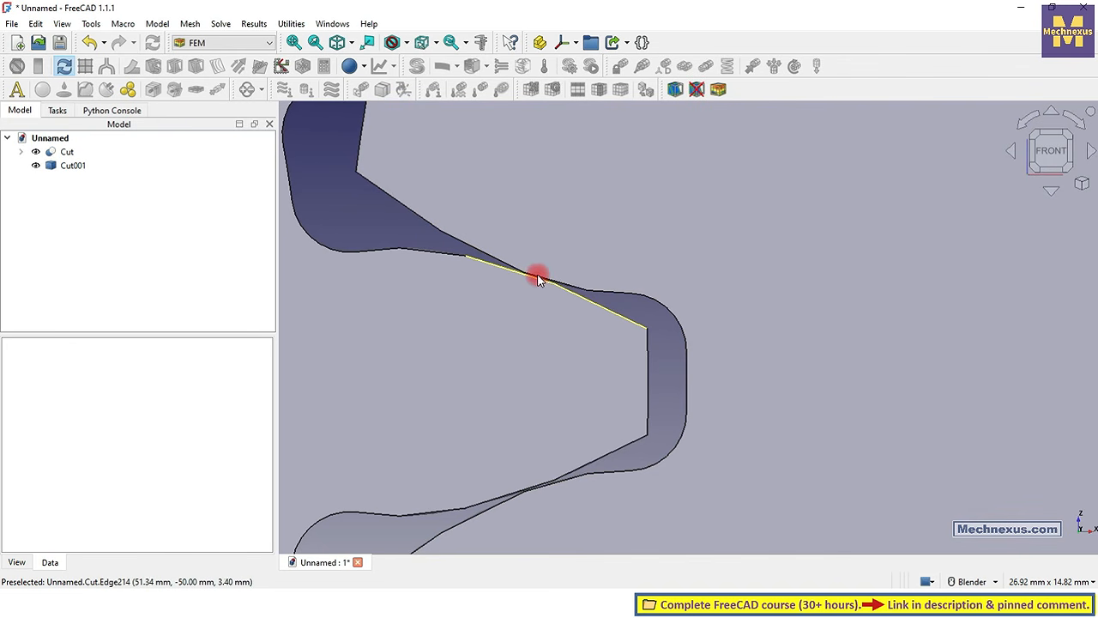
scroll(536, 279, down, 6)
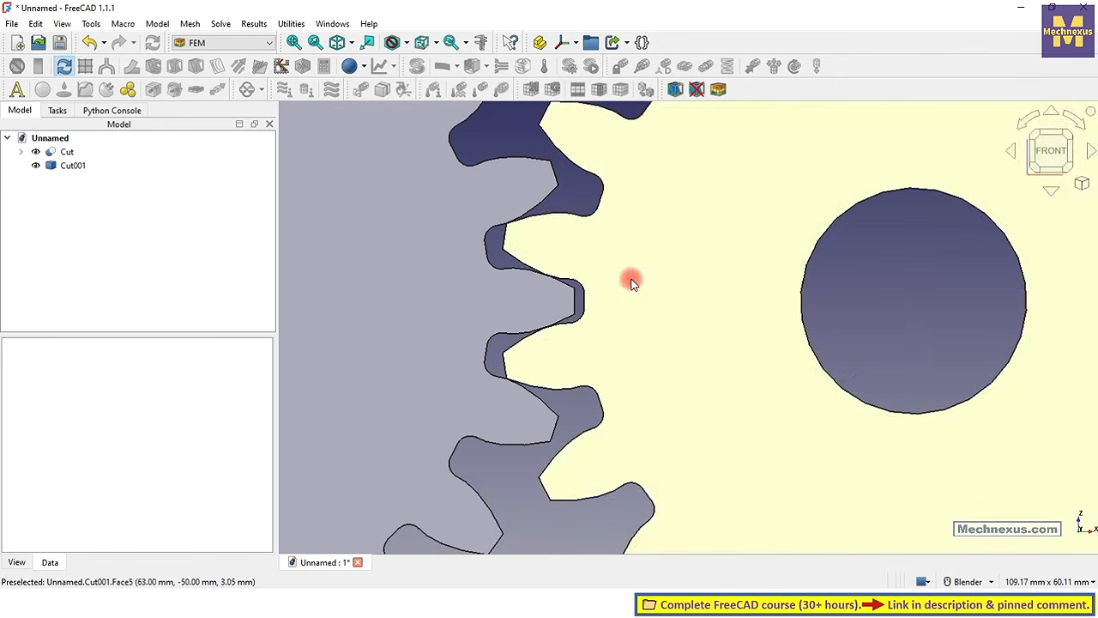
scroll(503, 244, up, 2)
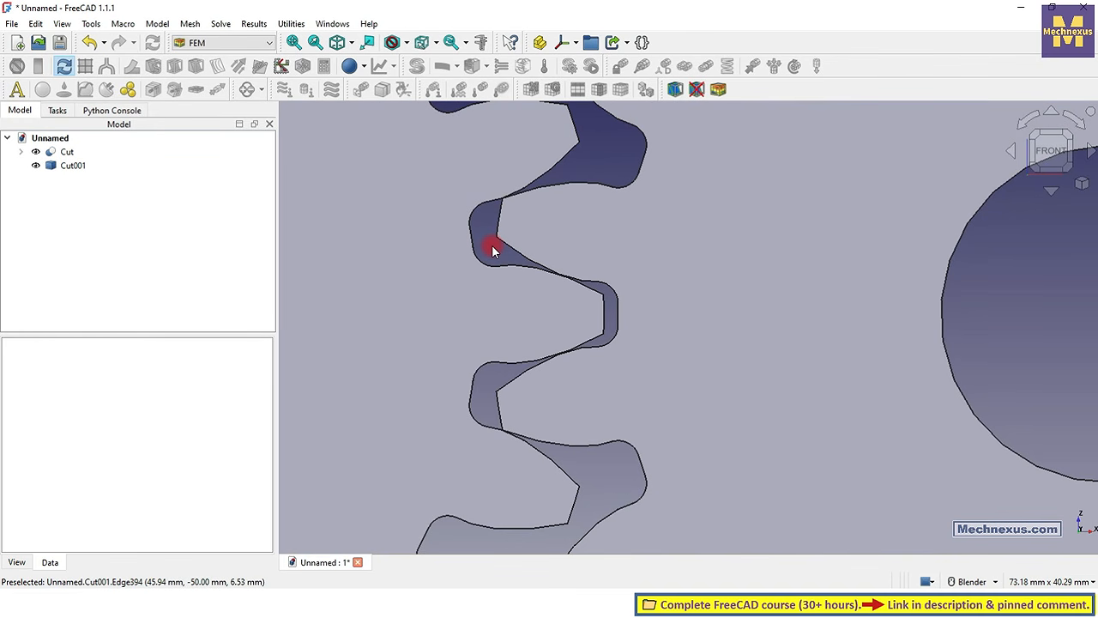
scroll(549, 213, up, 5)
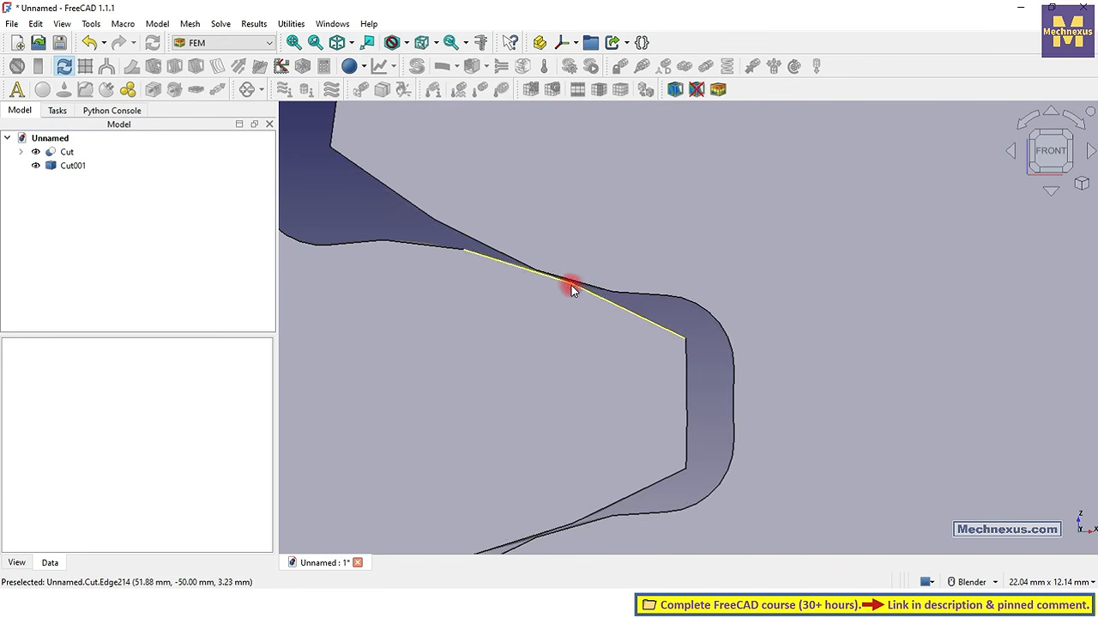
scroll(571, 286, down, 3)
scroll(573, 287, up, 3)
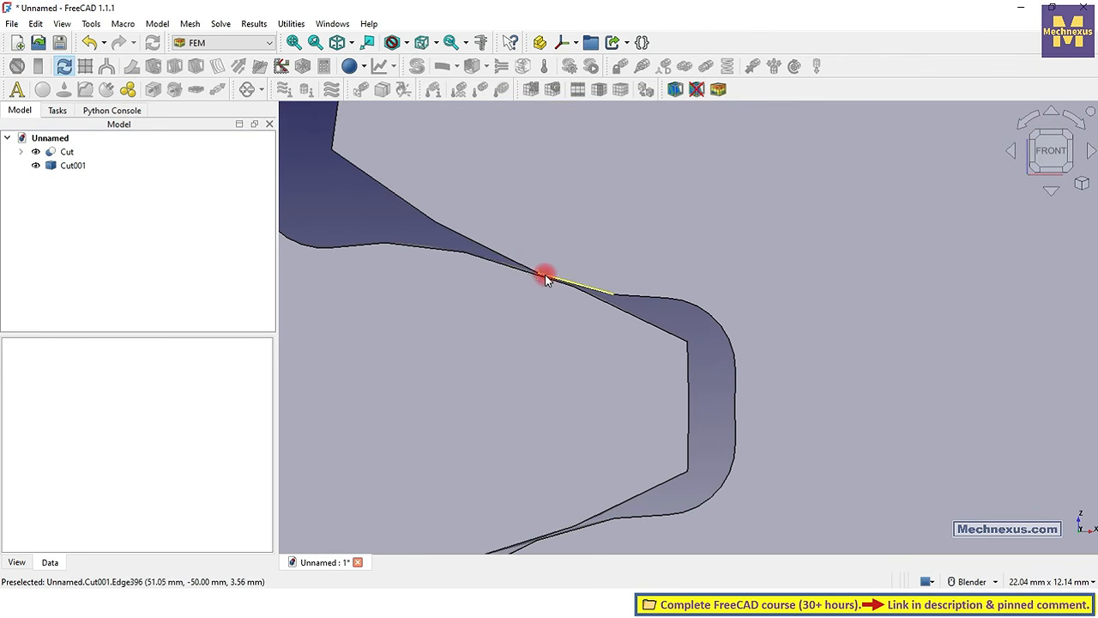
scroll(563, 285, down, 4)
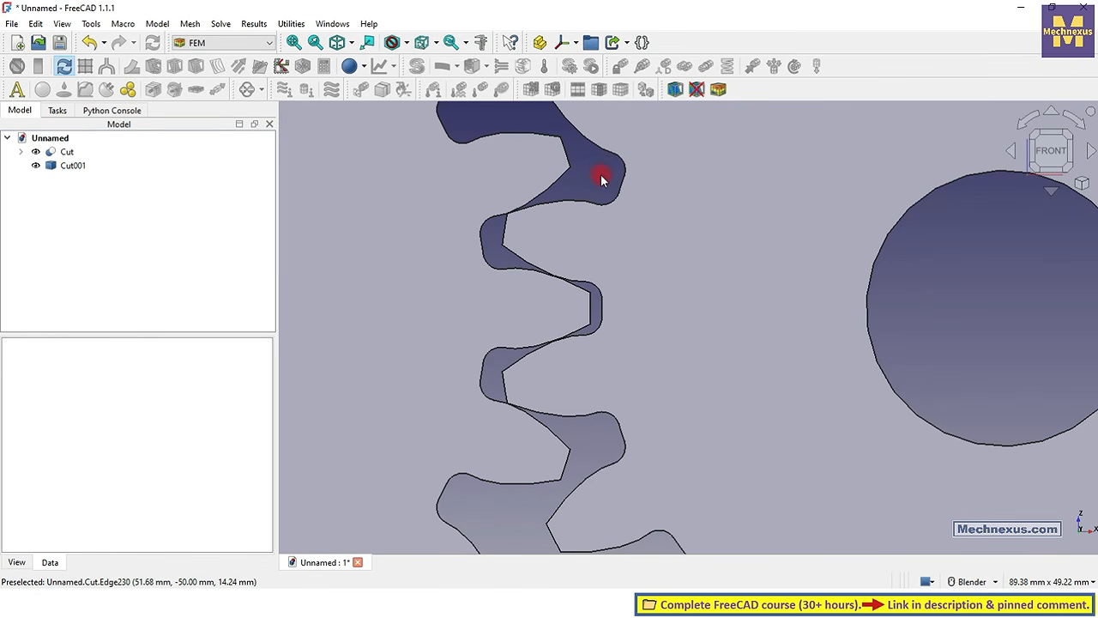
scroll(601, 181, down, 5)
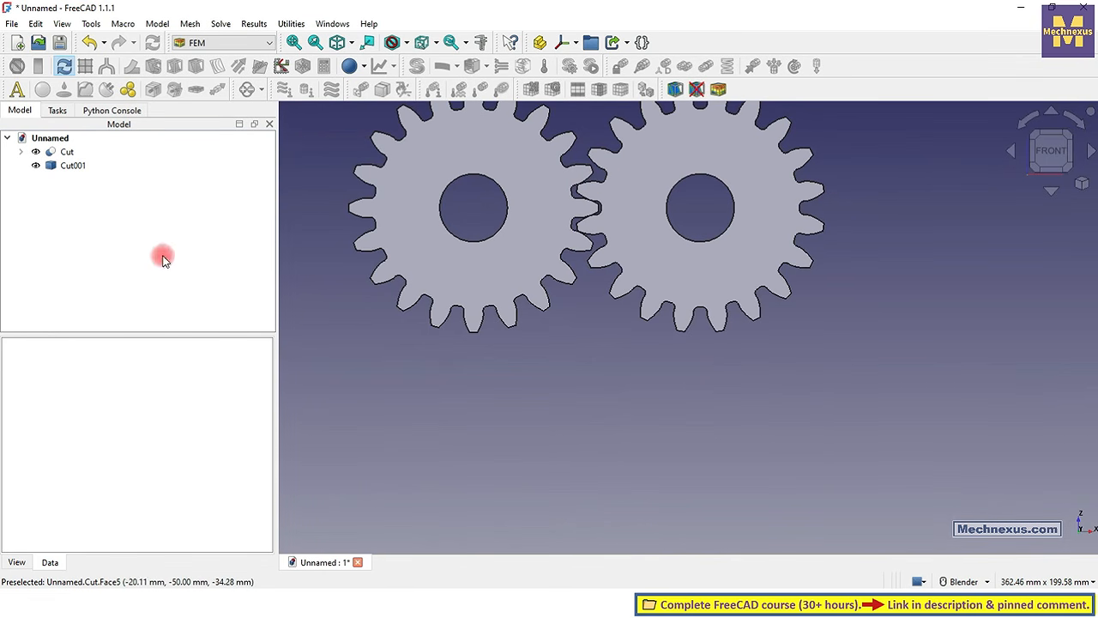
Hide the copied gear and create a new FEM analysis container with the default solver.
click(72, 165)
key(space)
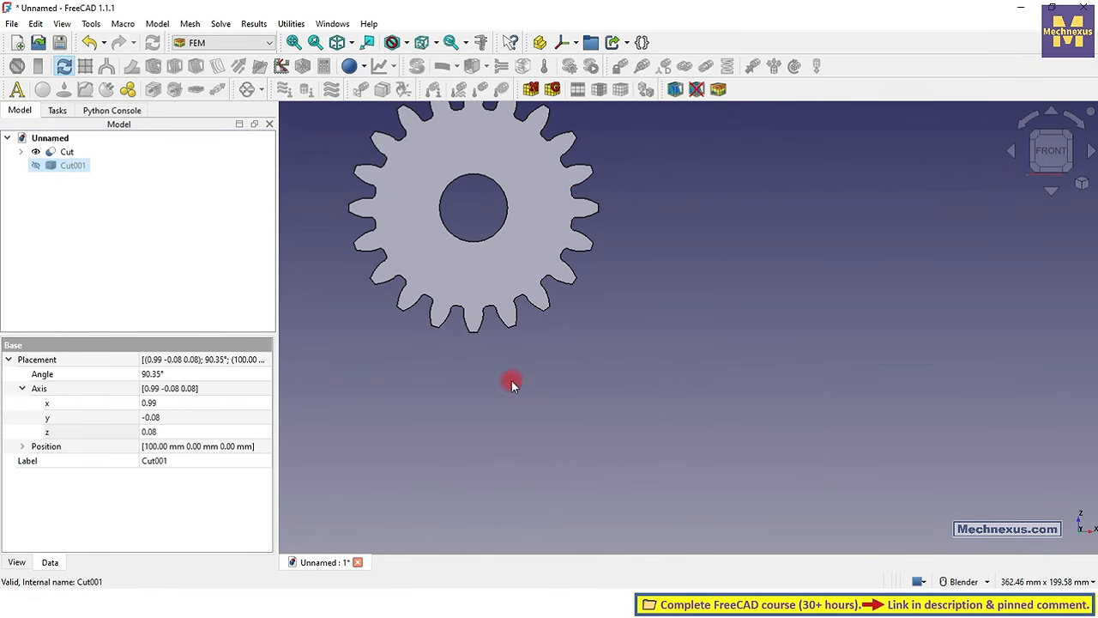
scroll(626, 343, down, 2)
scroll(495, 247, up, 4)
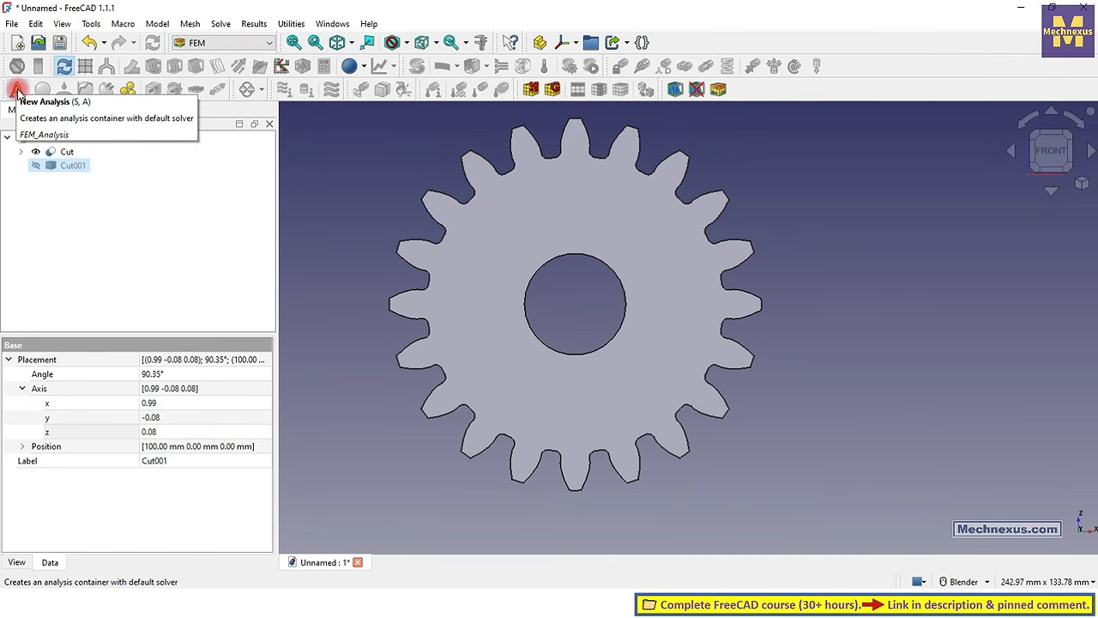
click(18, 89)
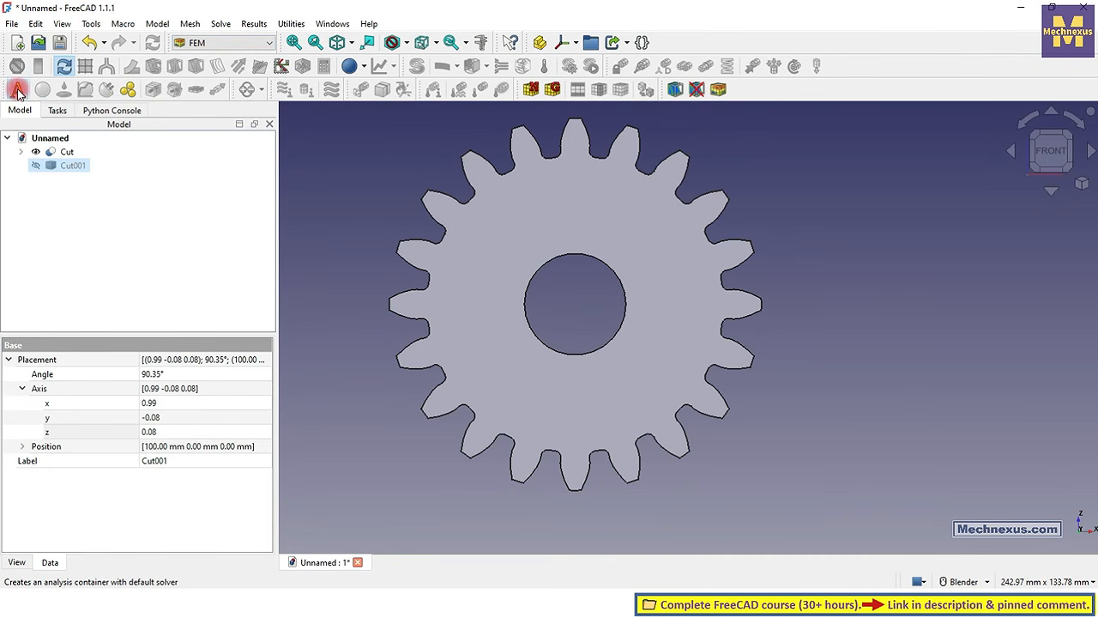
click(347, 263)
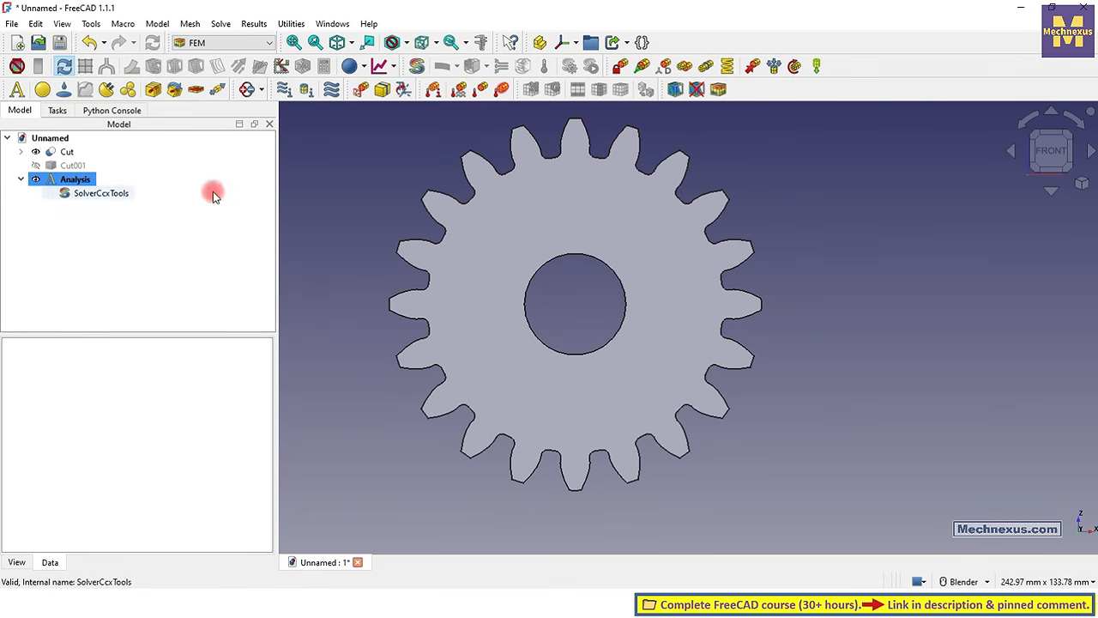
Add a solid material to the analysis for the bored gear, using Steel-X2CrNiMoN17-13-3 from the standard materials.
click(53, 152)
right_click(43, 89)
click(12, 271)
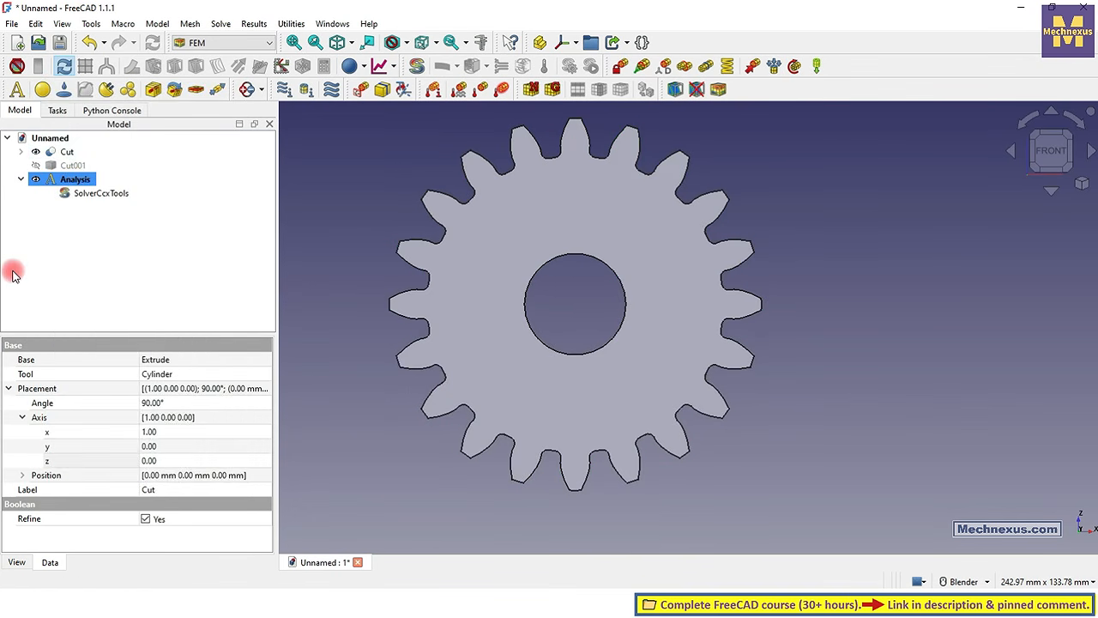
click(68, 156)
click(42, 90)
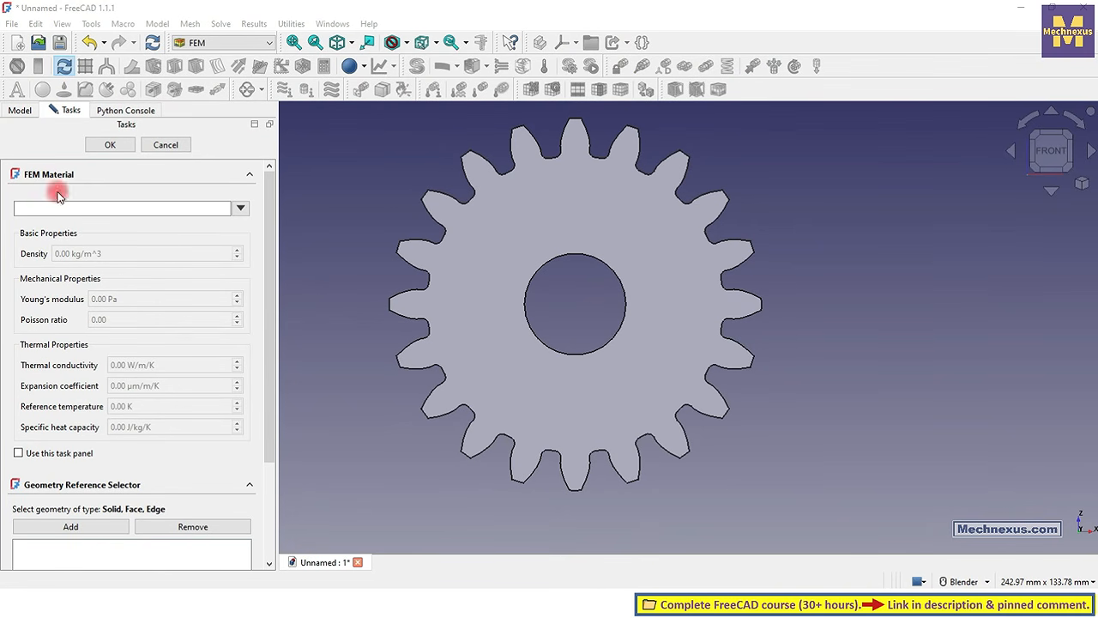
click(241, 209)
scroll(203, 422, down, 4)
scroll(203, 422, down, 13)
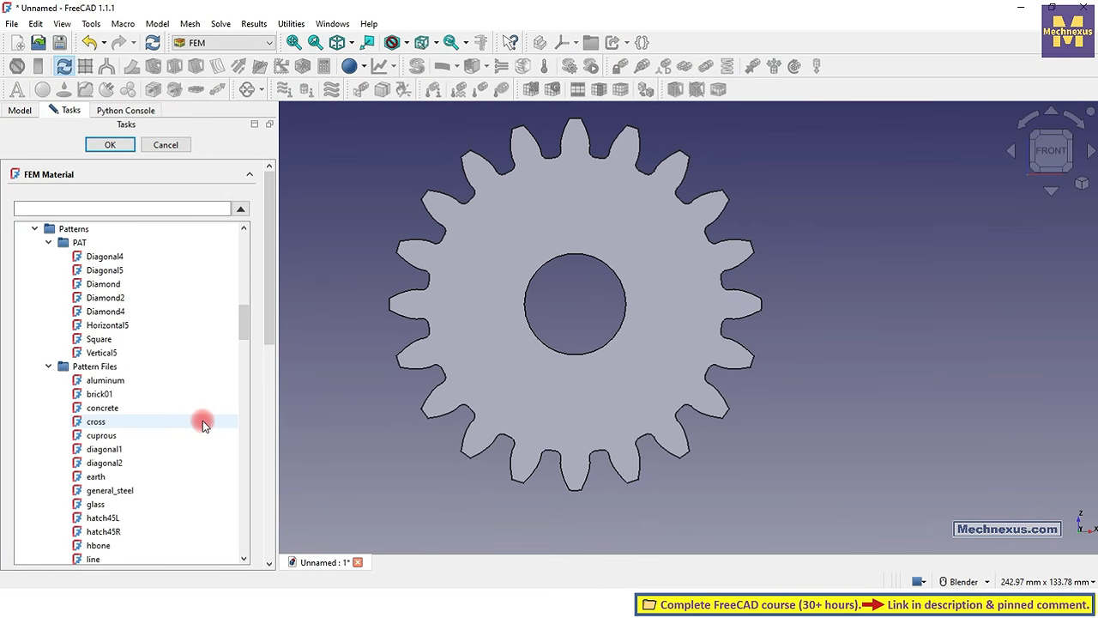
scroll(204, 422, down, 7)
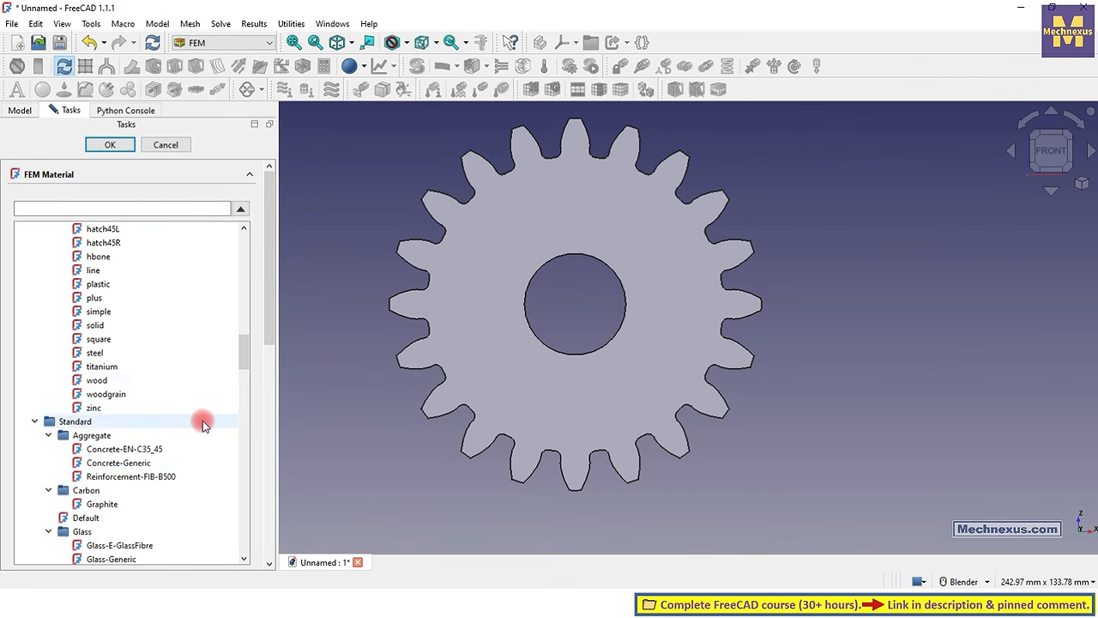
scroll(203, 422, down, 15)
scroll(204, 422, down, 12)
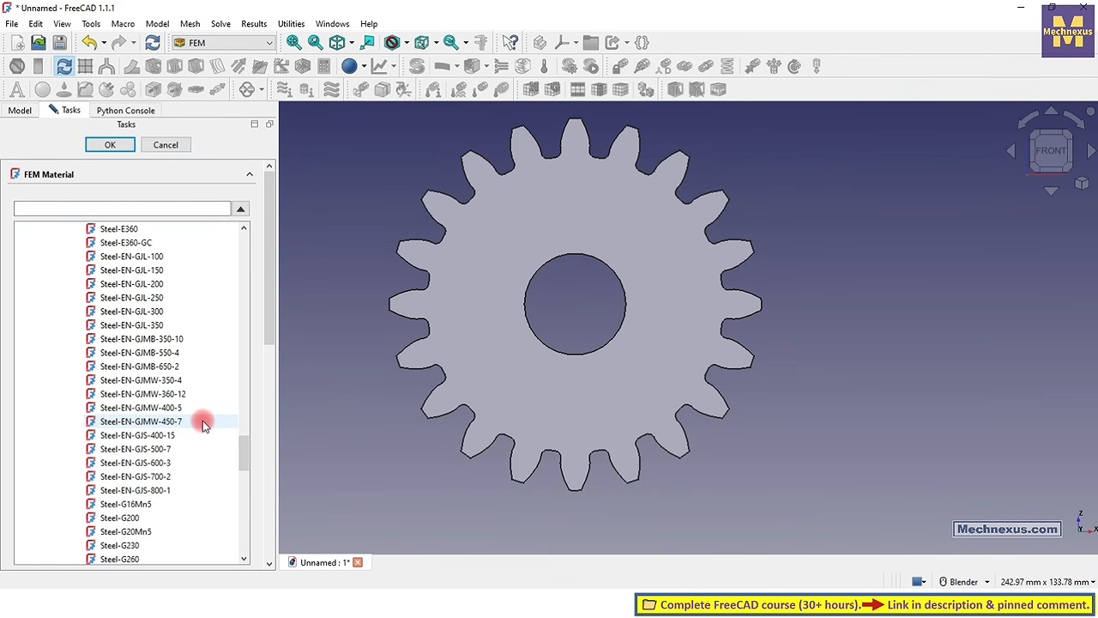
scroll(203, 422, down, 20)
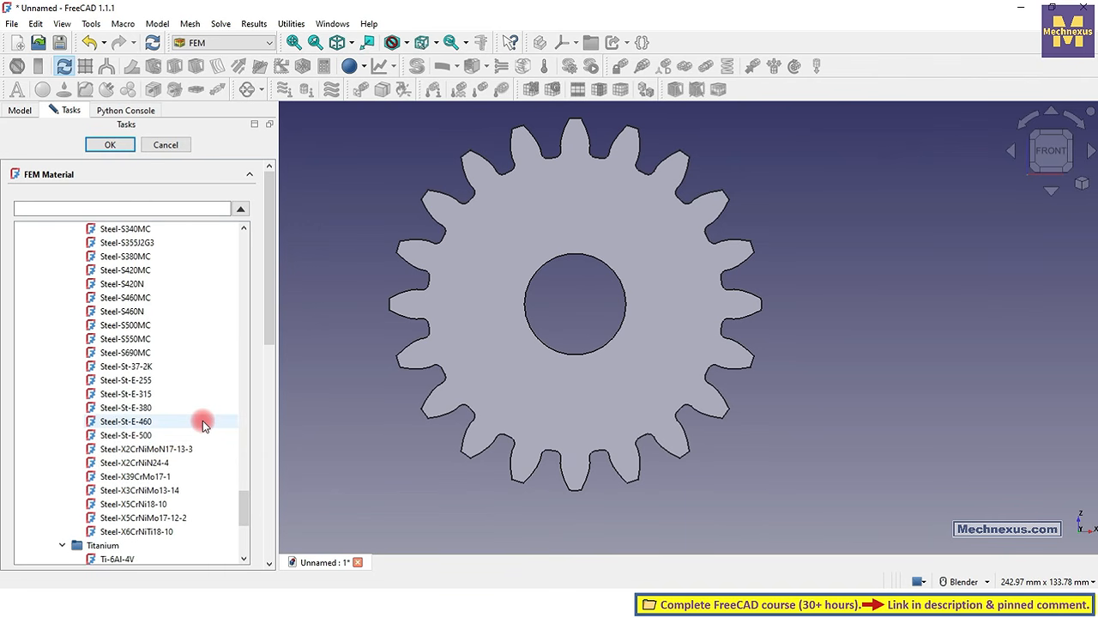
click(133, 449)
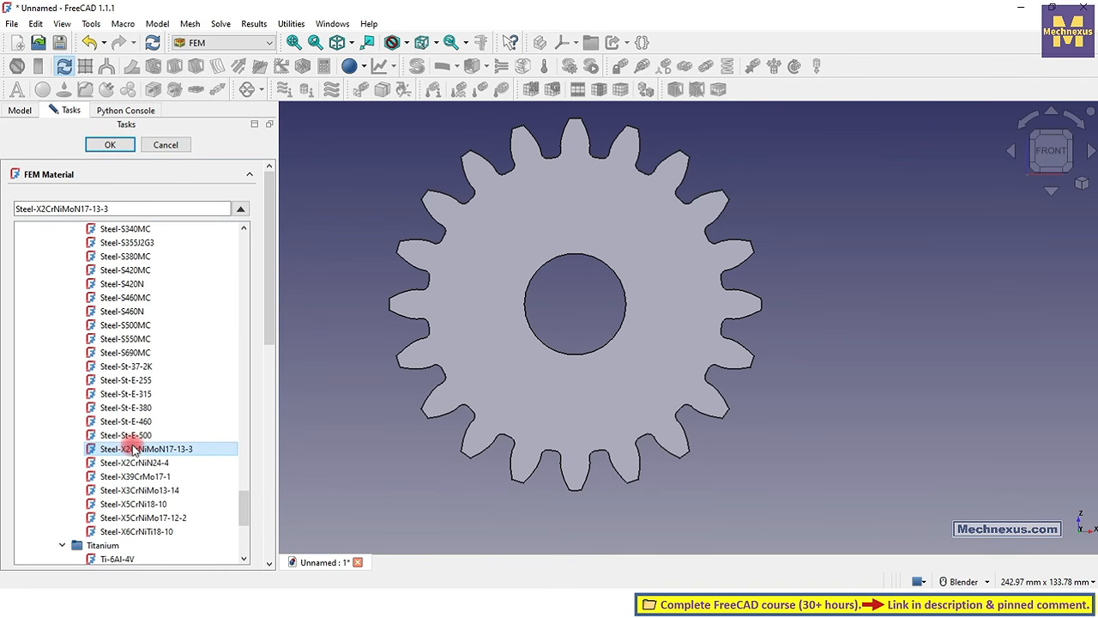
click(112, 144)
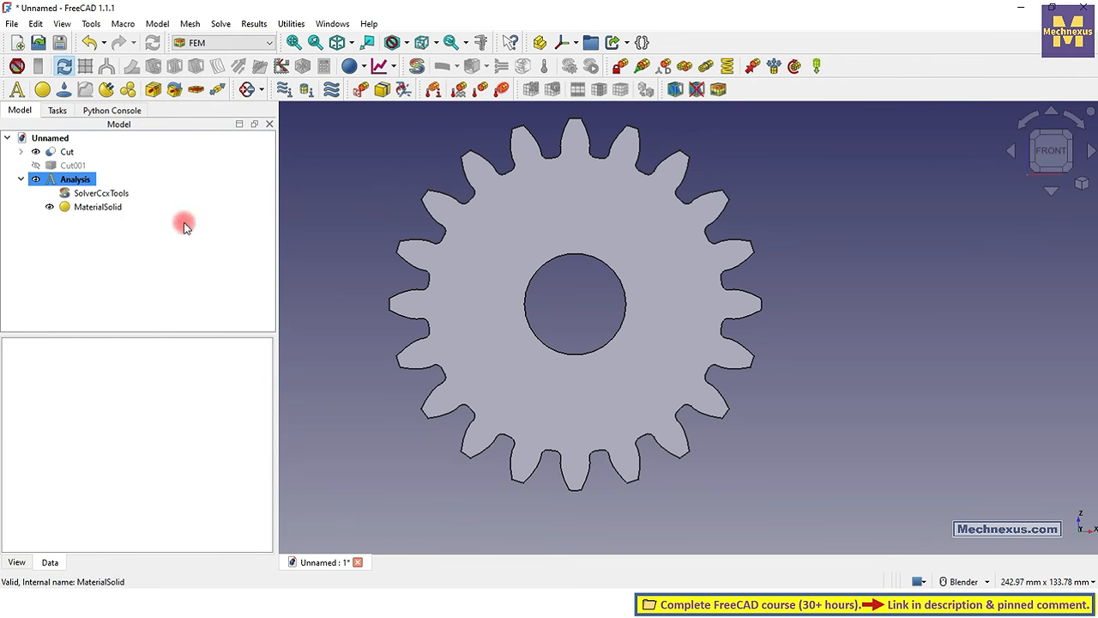
Add a fixed constraint to the cylindrical bore face of the first gear.
click(58, 151)
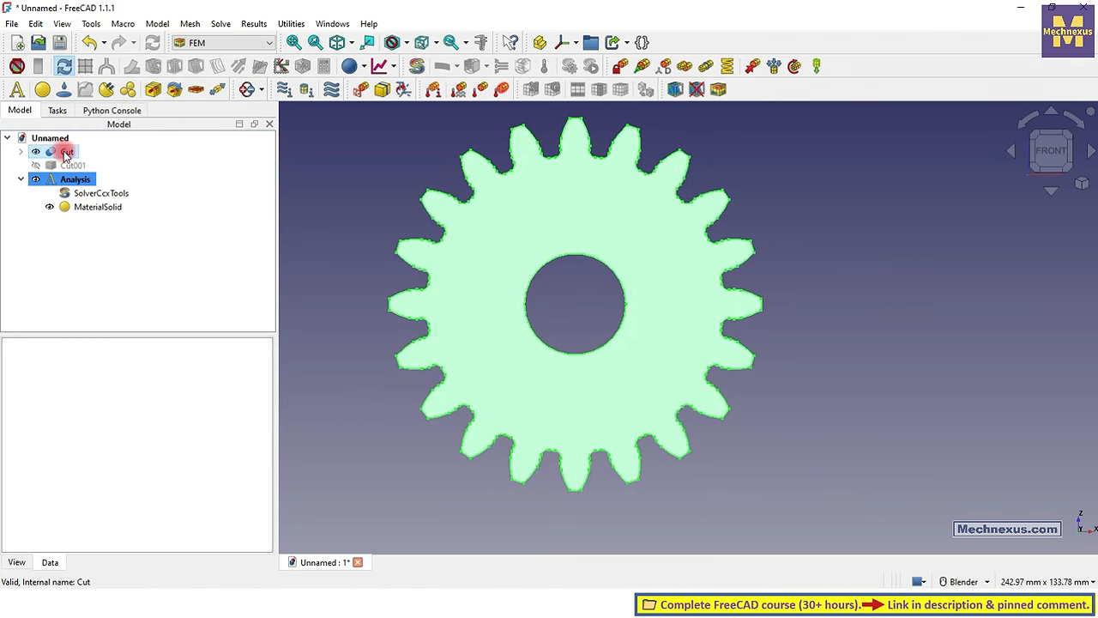
click(349, 292)
middle_drag(500, 301, 491, 327)
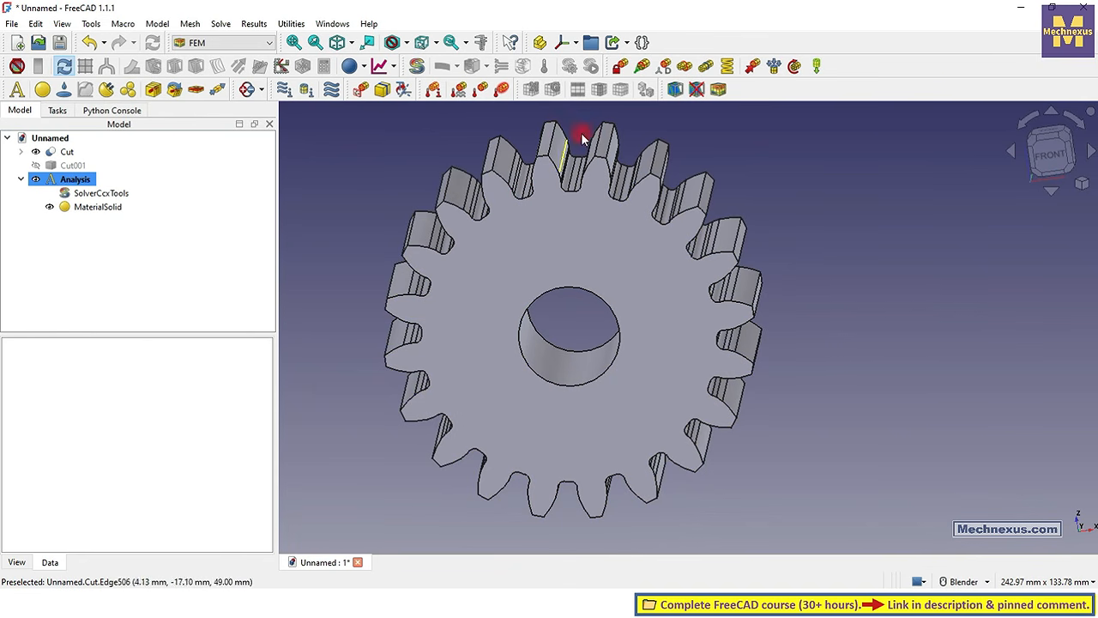
click(617, 69)
click(75, 217)
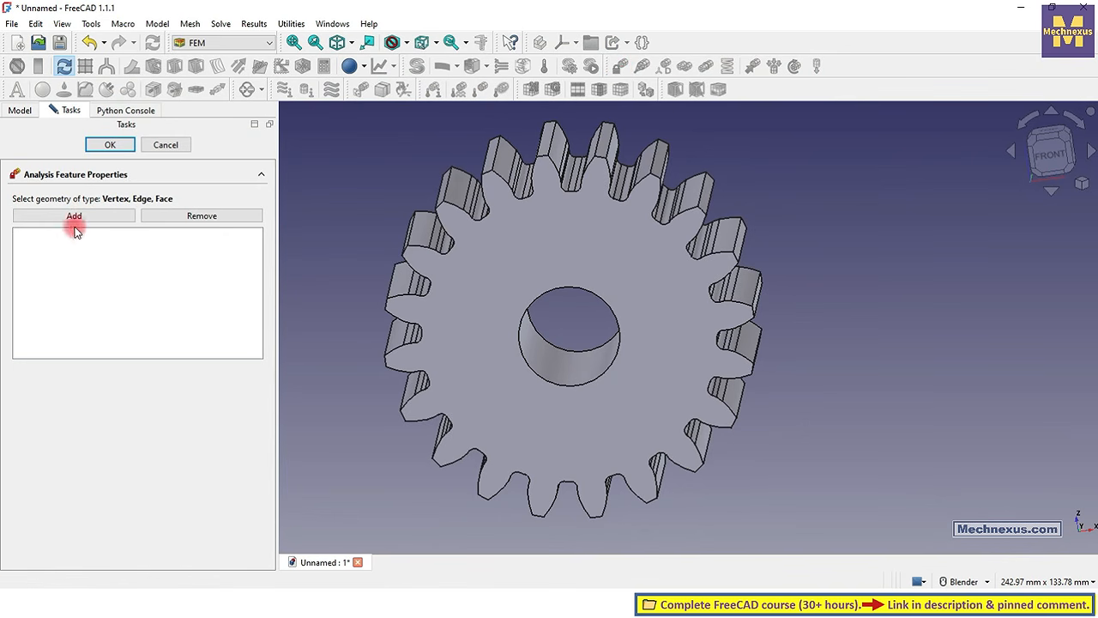
click(549, 354)
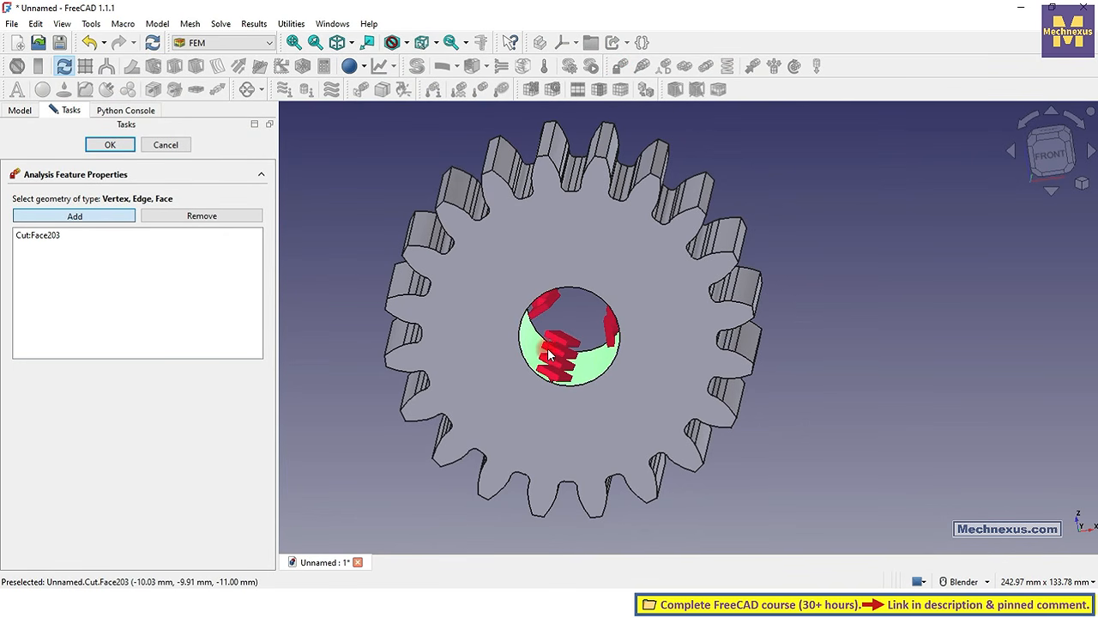
click(109, 148)
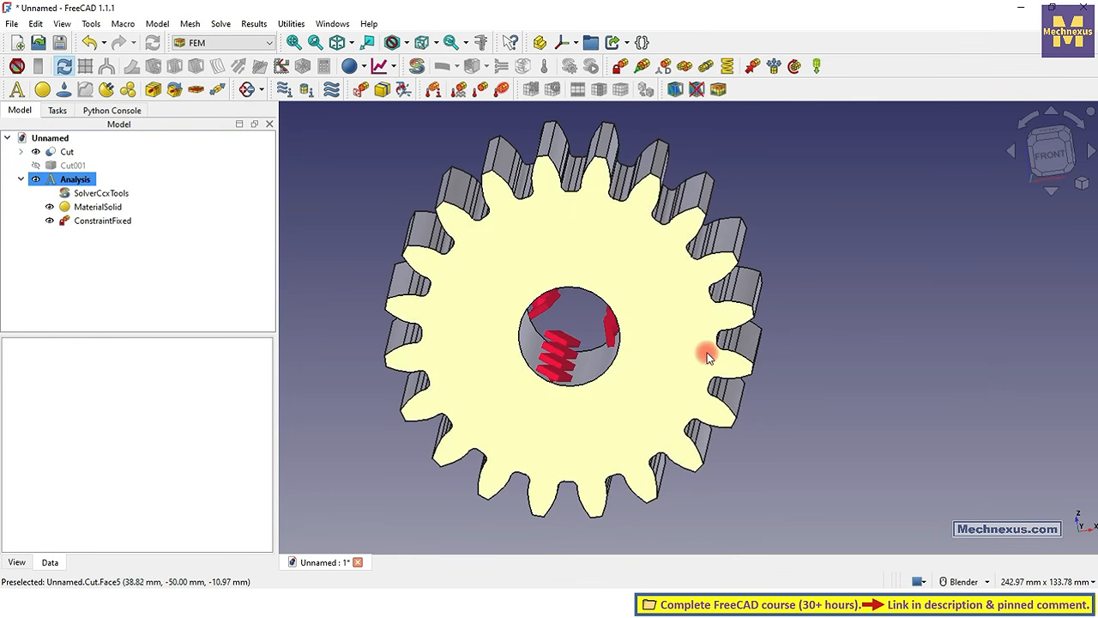
Examine the constrained bore face and the flank faces of the gear tooth on the meshing side.
click(593, 367)
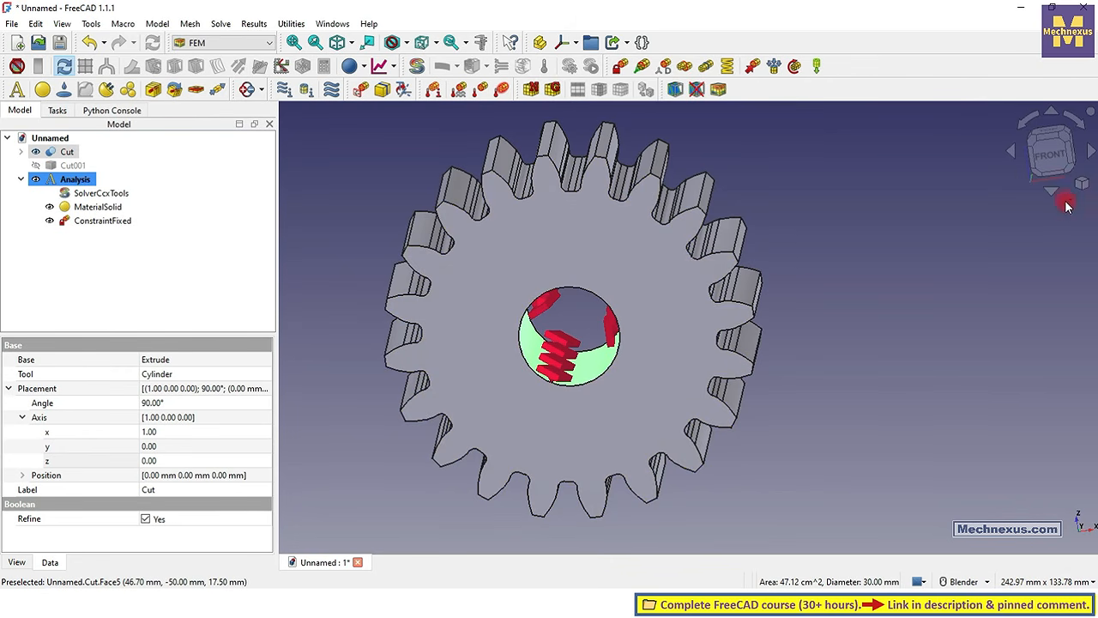
click(564, 362)
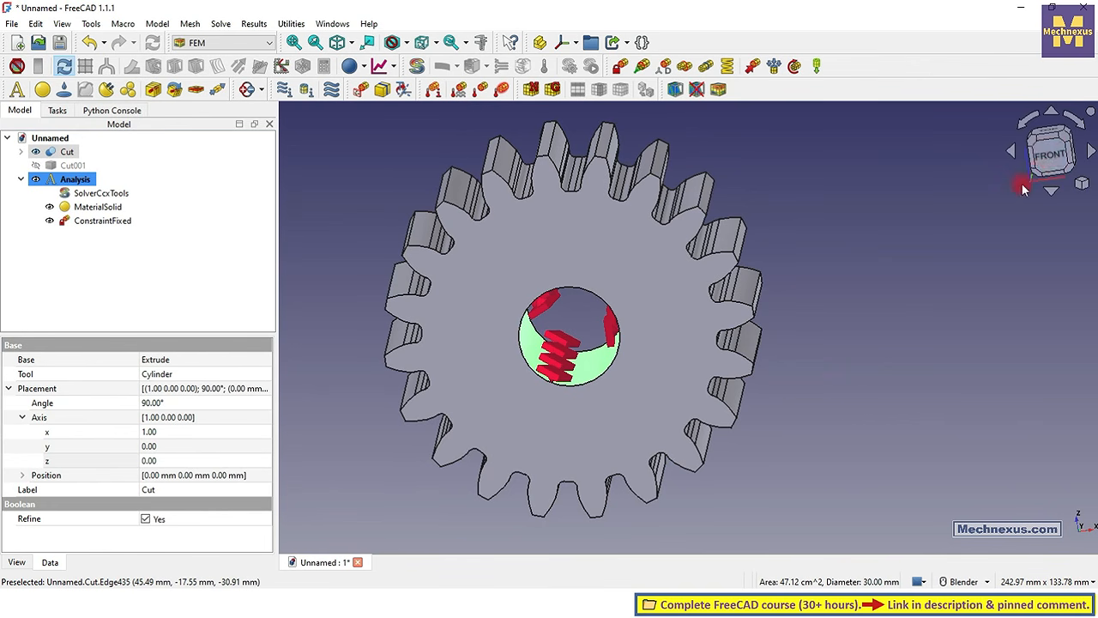
click(1050, 156)
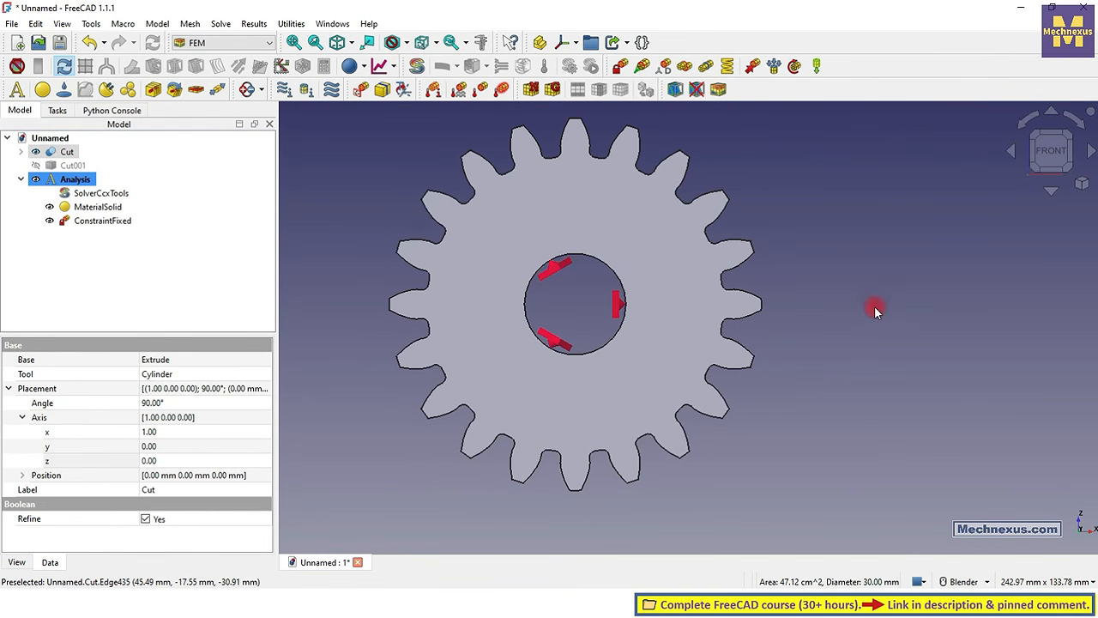
middle_drag(753, 315, 688, 346)
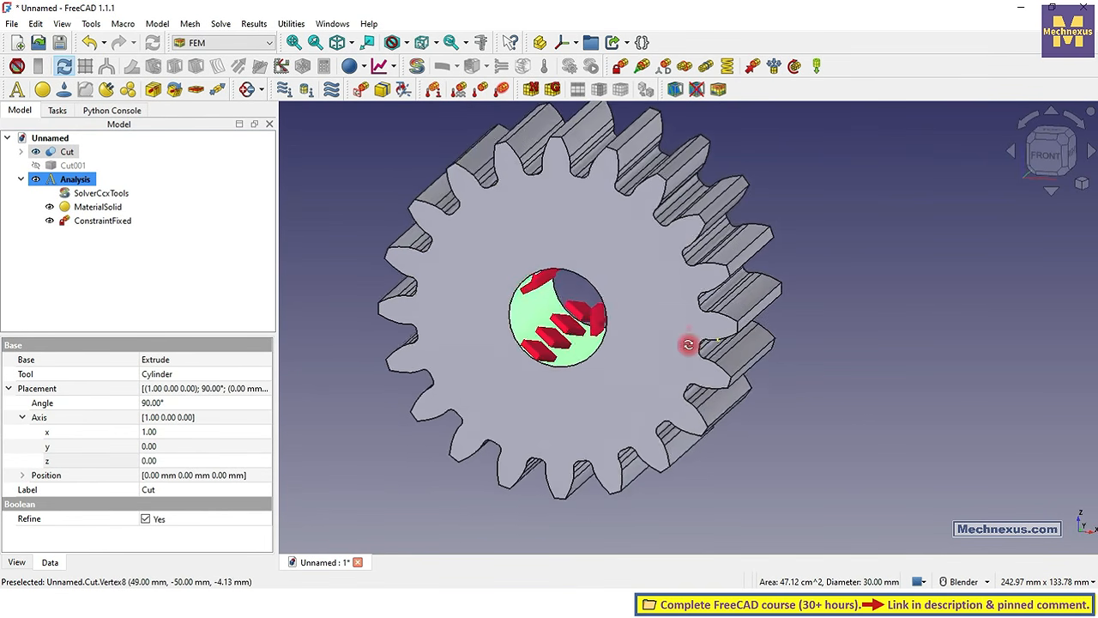
scroll(733, 317, up, 4)
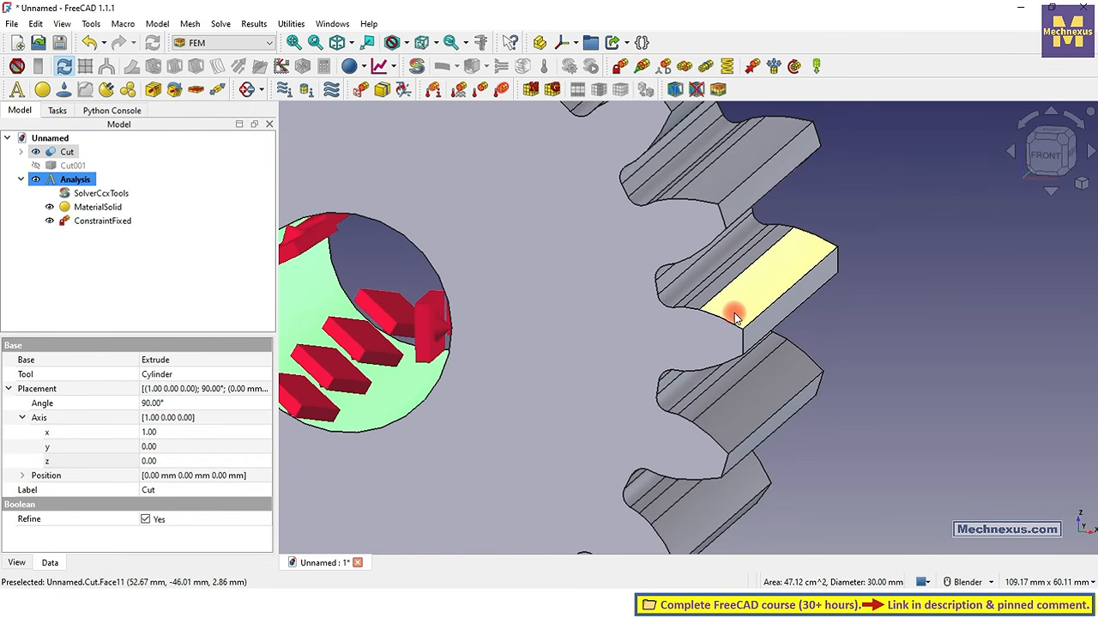
Show the copied gear to identify the upper contact flank on the first gear's meshing tooth, and hide the copy again.
click(74, 167)
key(space)
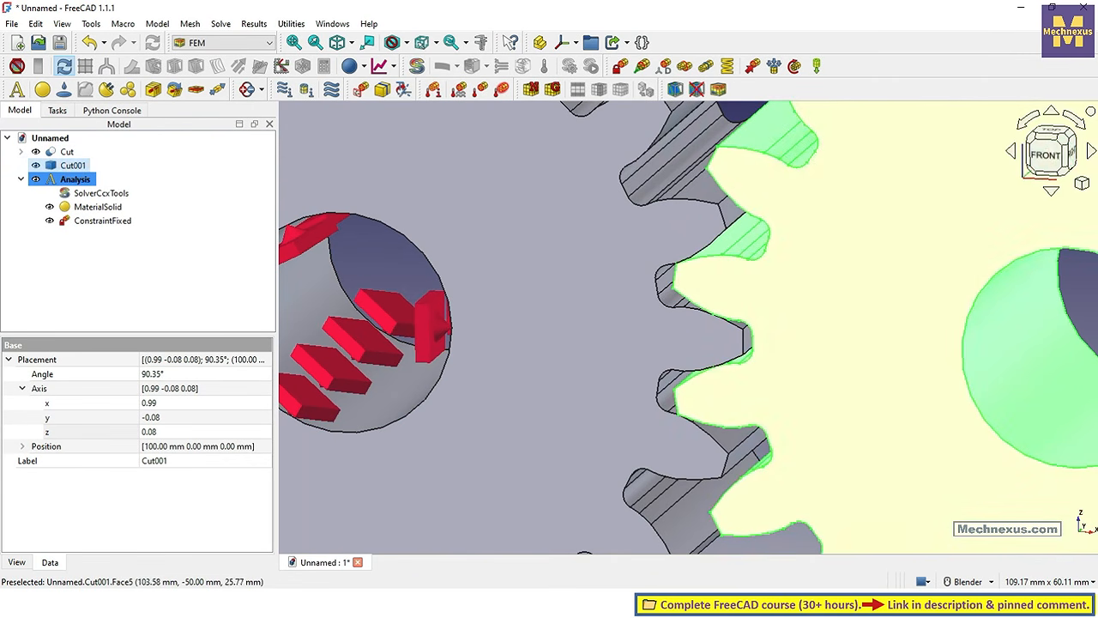
click(1057, 161)
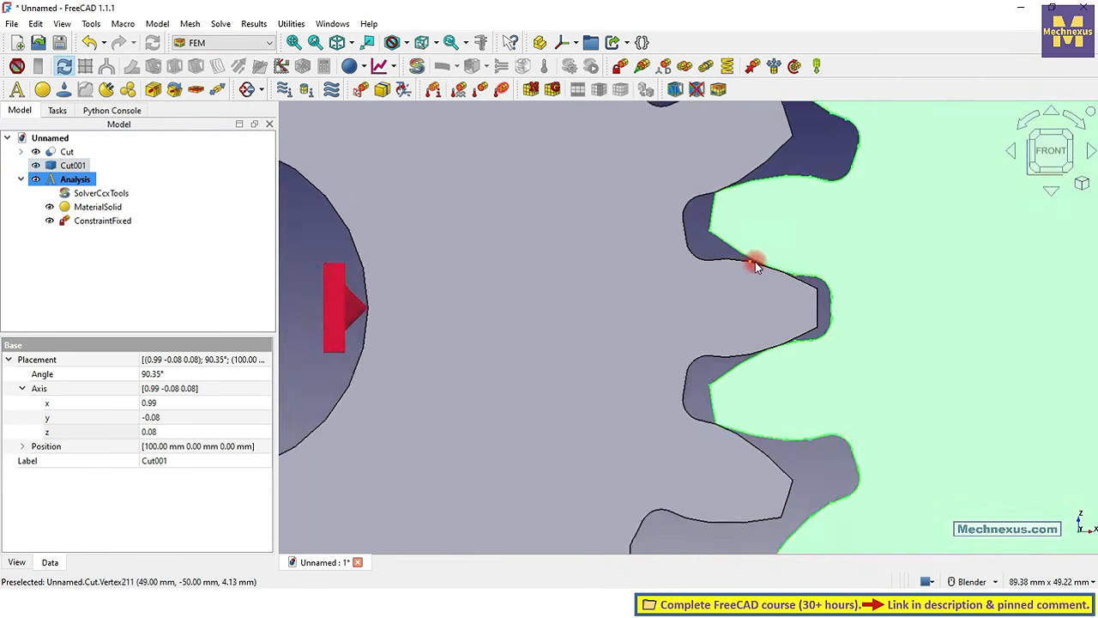
scroll(733, 319, up, 5)
scroll(738, 325, up, 3)
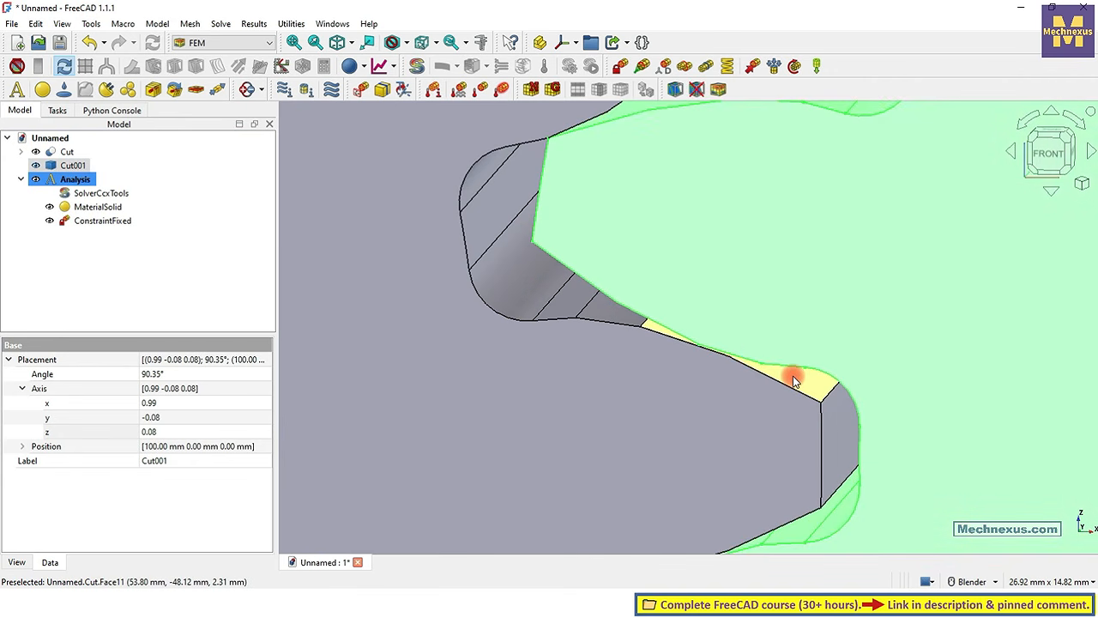
click(792, 374)
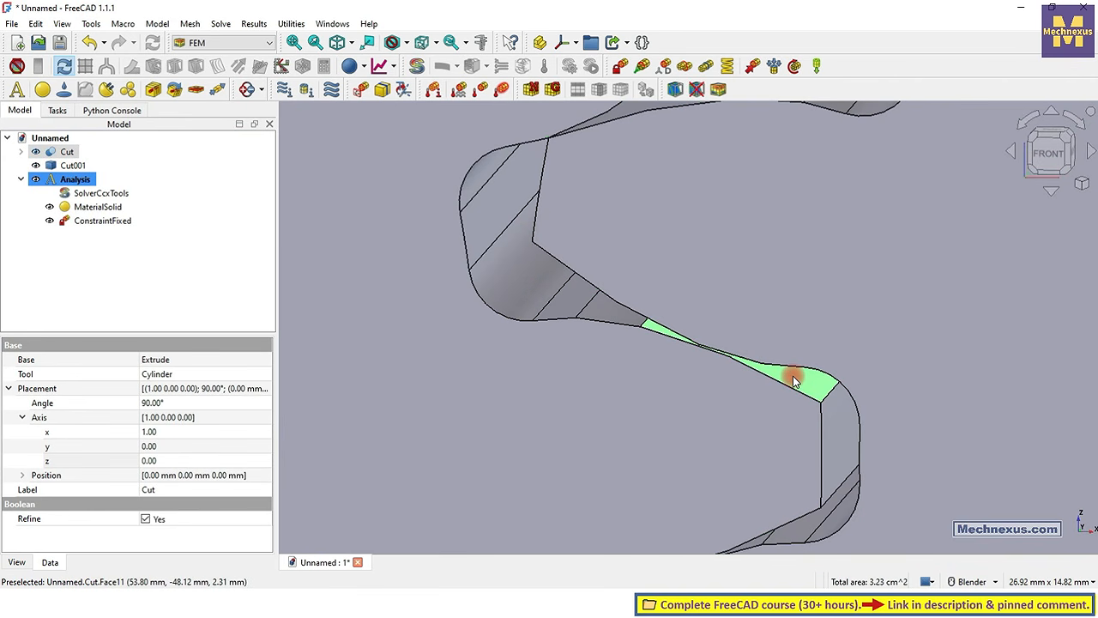
scroll(791, 377, down, 8)
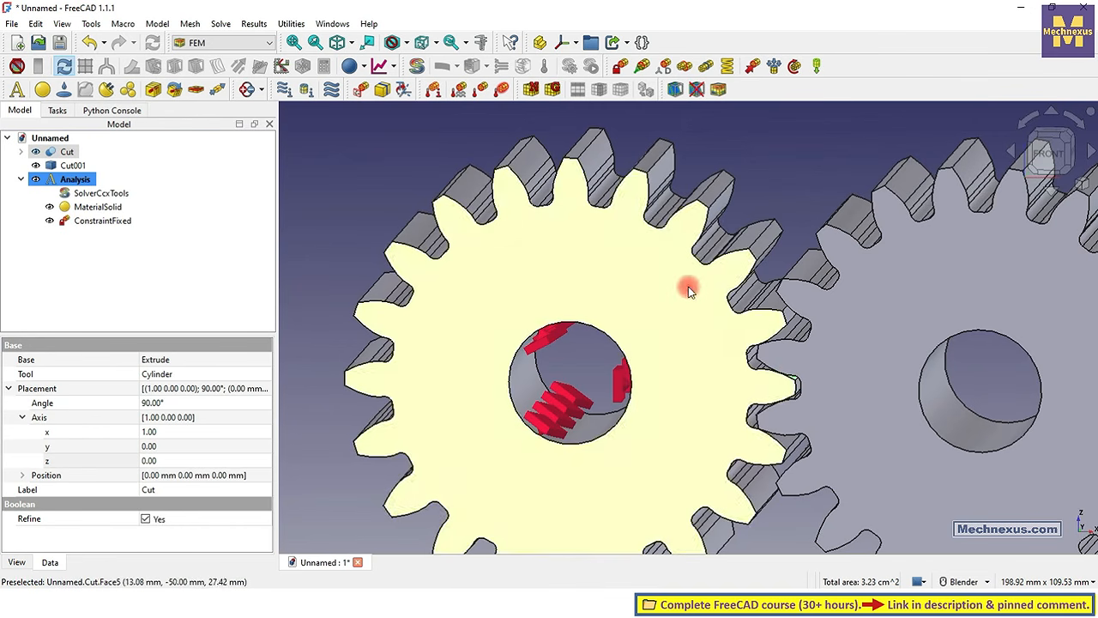
click(72, 164)
key(space)
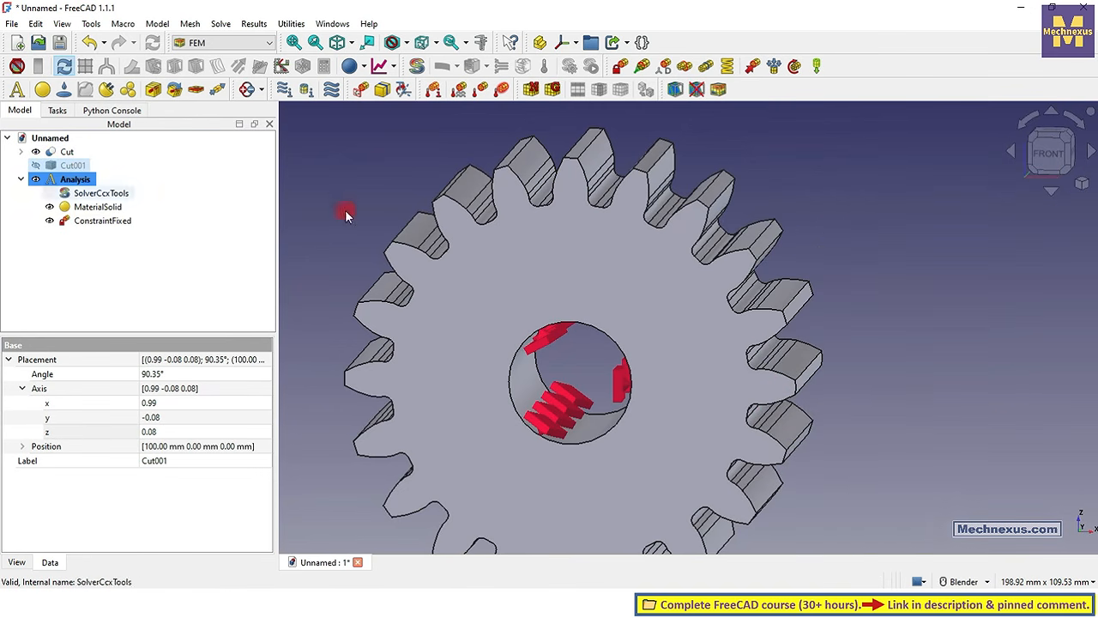
Start a force constraint and add the upper contact flank of the meshing tooth as its loaded face.
click(797, 371)
scroll(295, 201, down, 3)
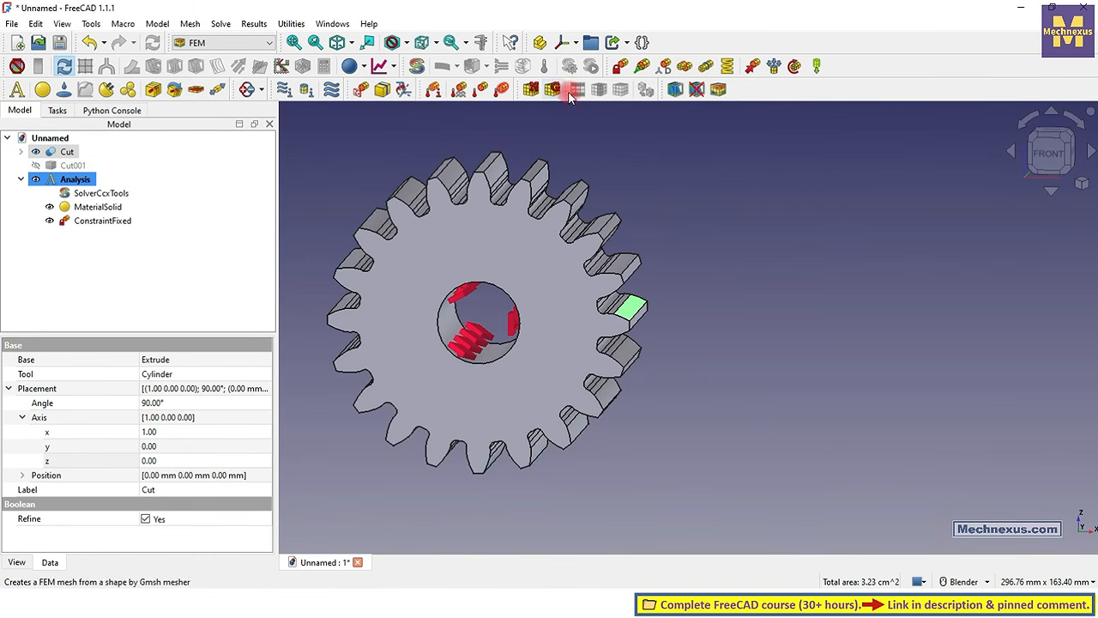
click(752, 67)
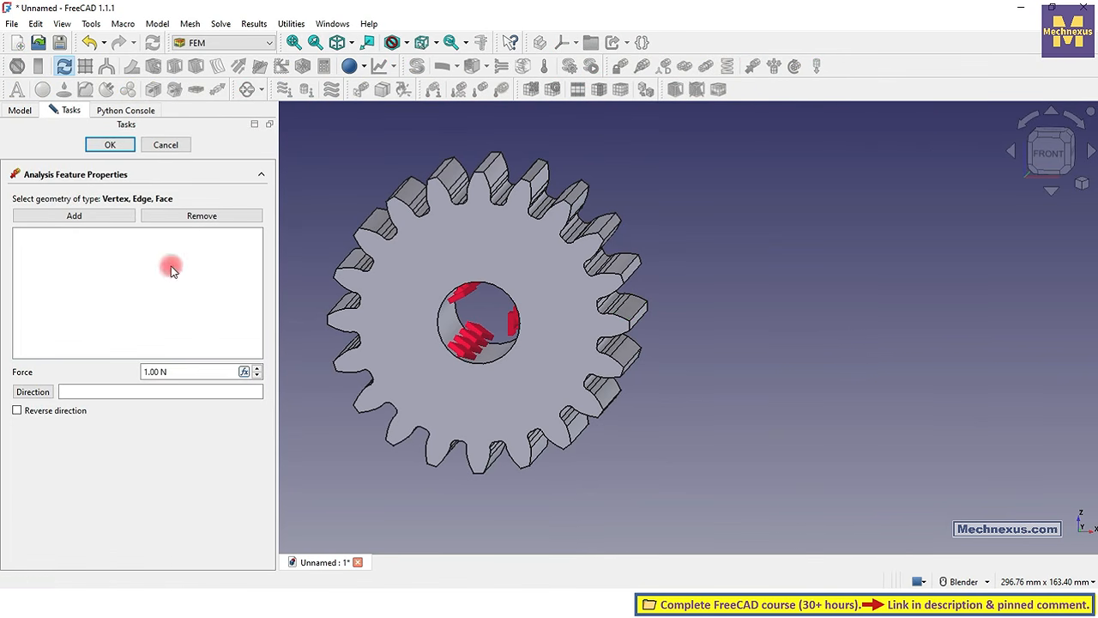
click(69, 215)
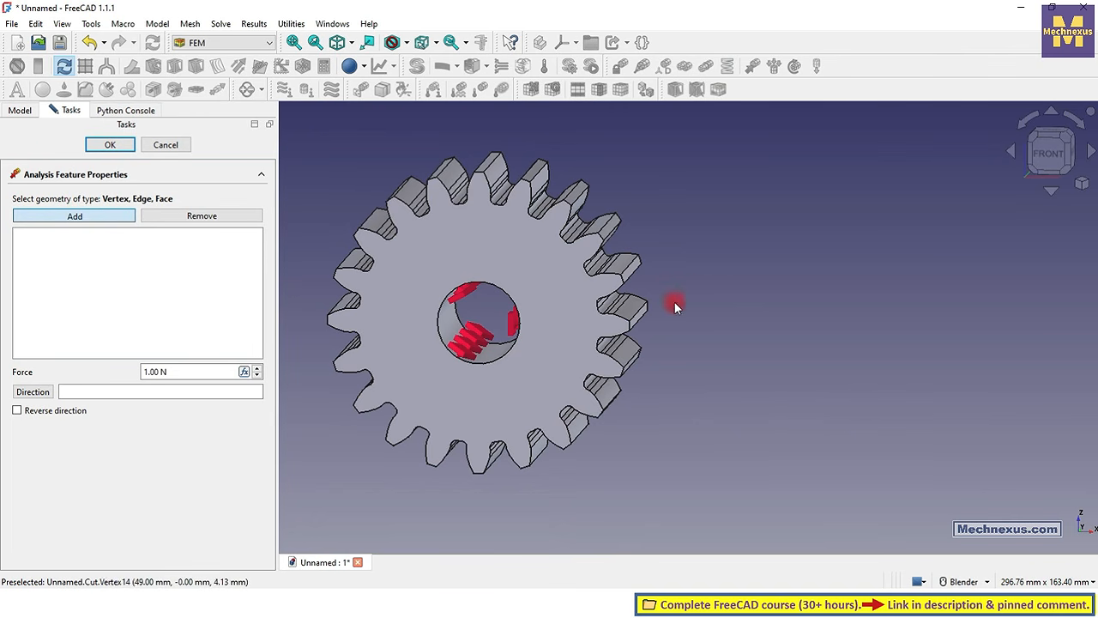
click(632, 310)
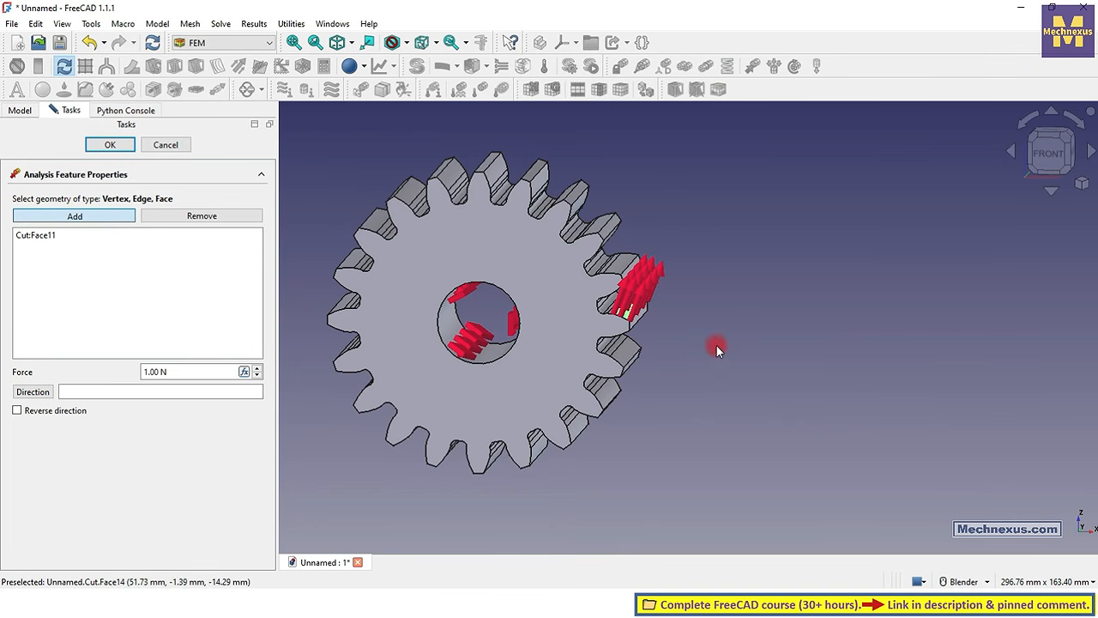
click(1050, 159)
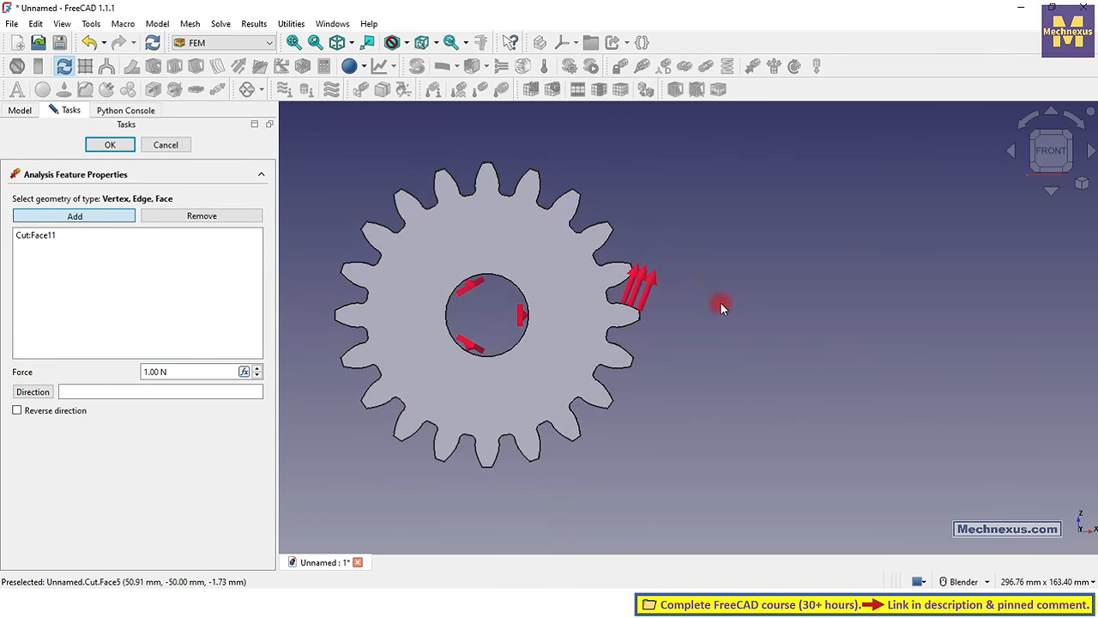
scroll(572, 373, up, 3)
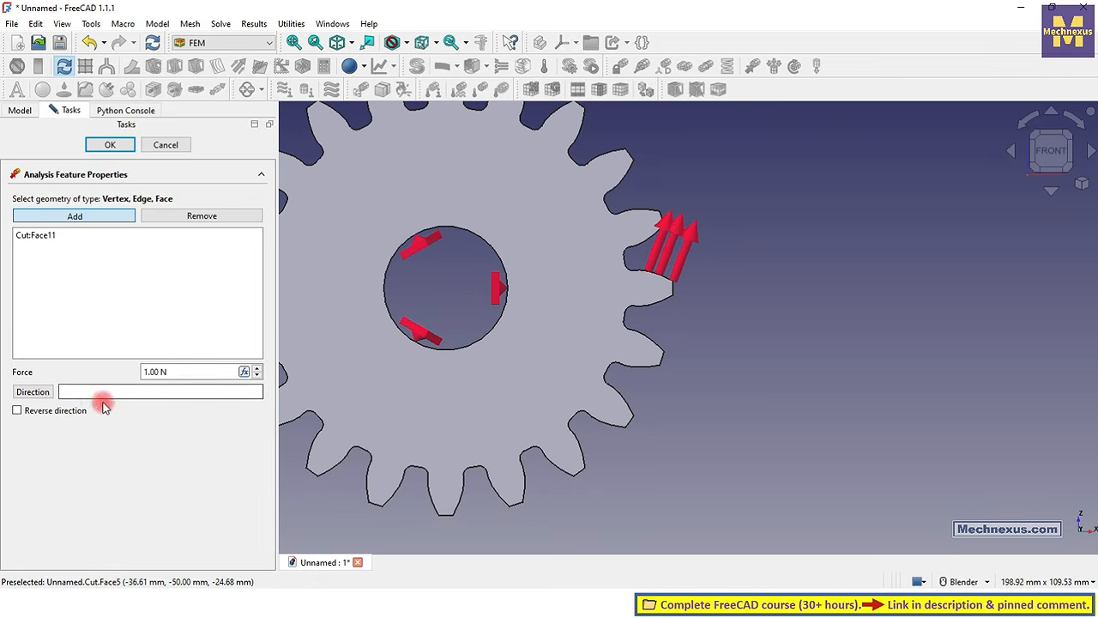
Reverse the tooth force's direction so it pushes into the flank and set its magnitude to 1000 N.
click(18, 411)
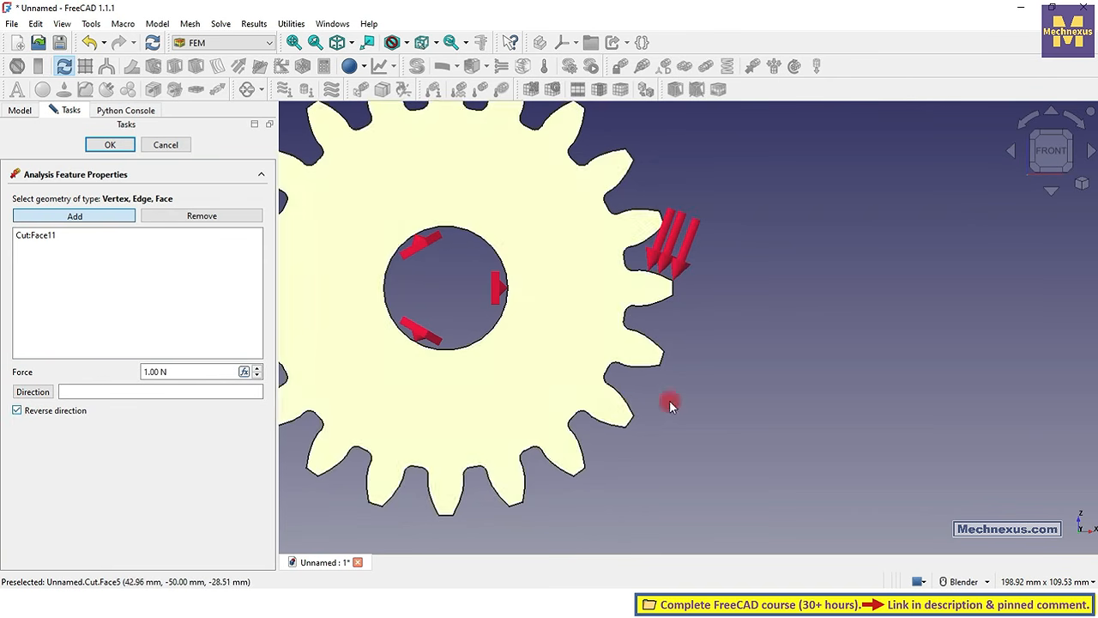
drag(188, 369, 54, 368)
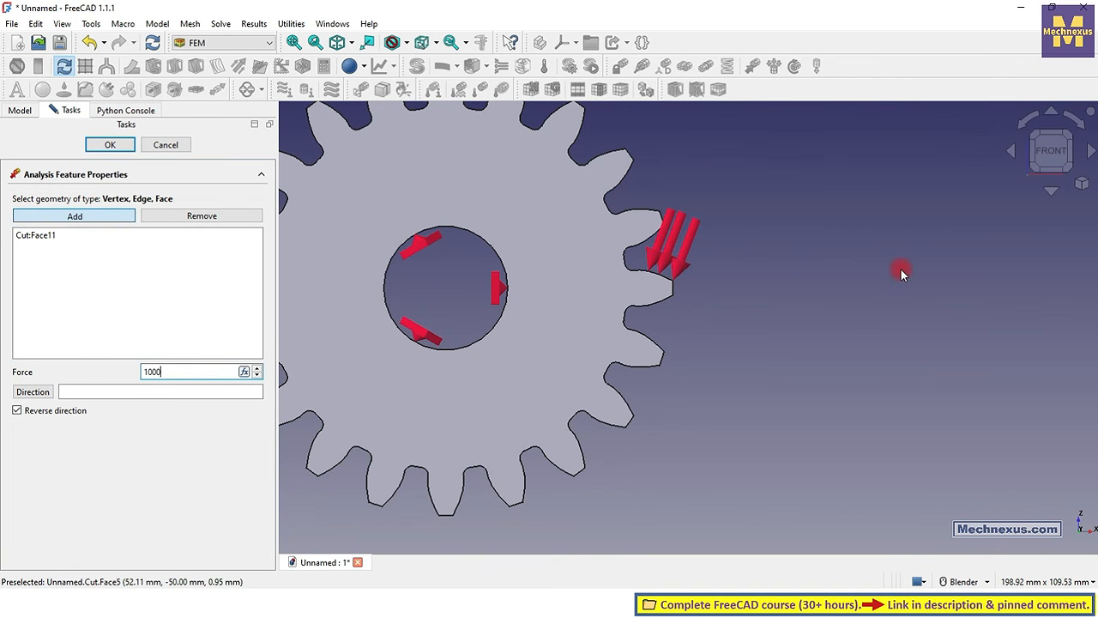
key(Return)
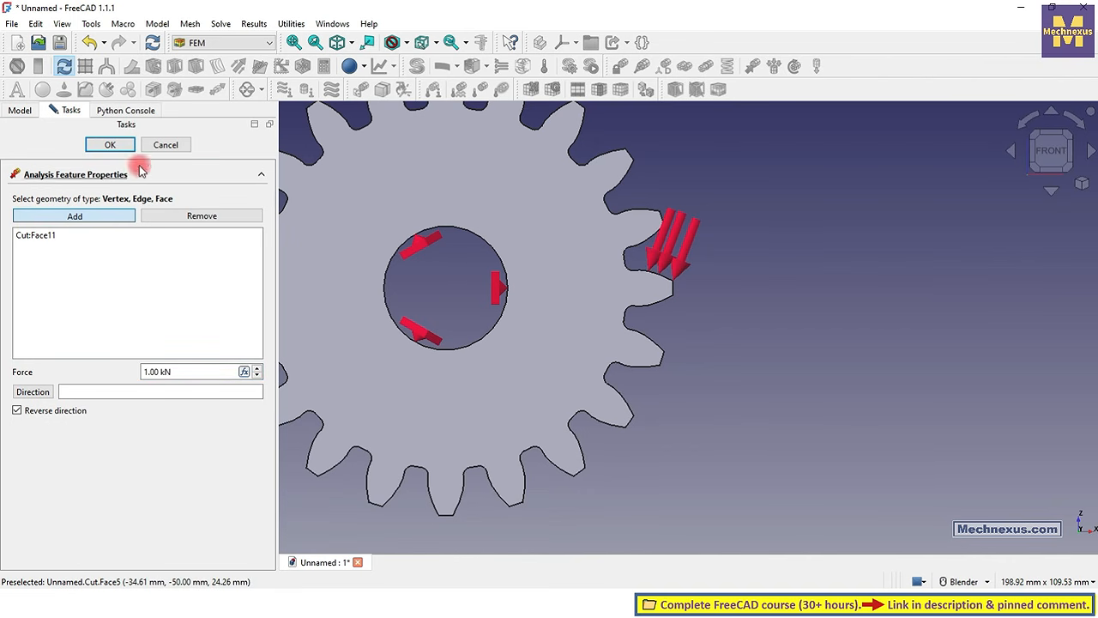
click(111, 144)
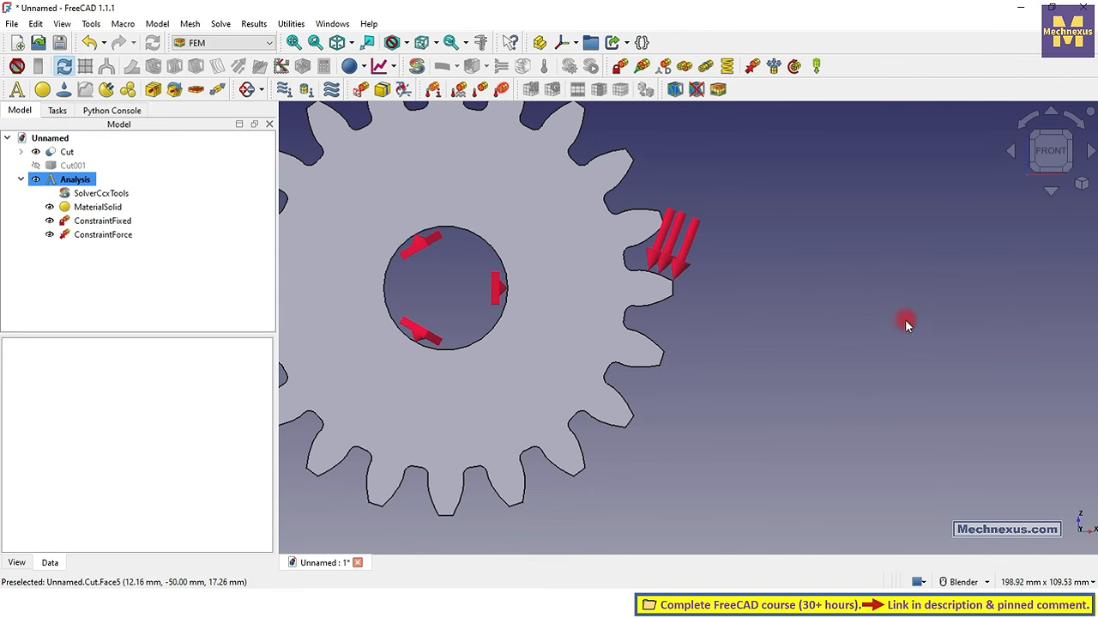
Generate a Netgen mesh of the first gear with Coarse fineness, keeping second order and optimize enabled.
scroll(860, 344, down, 3)
scroll(760, 313, up, 3)
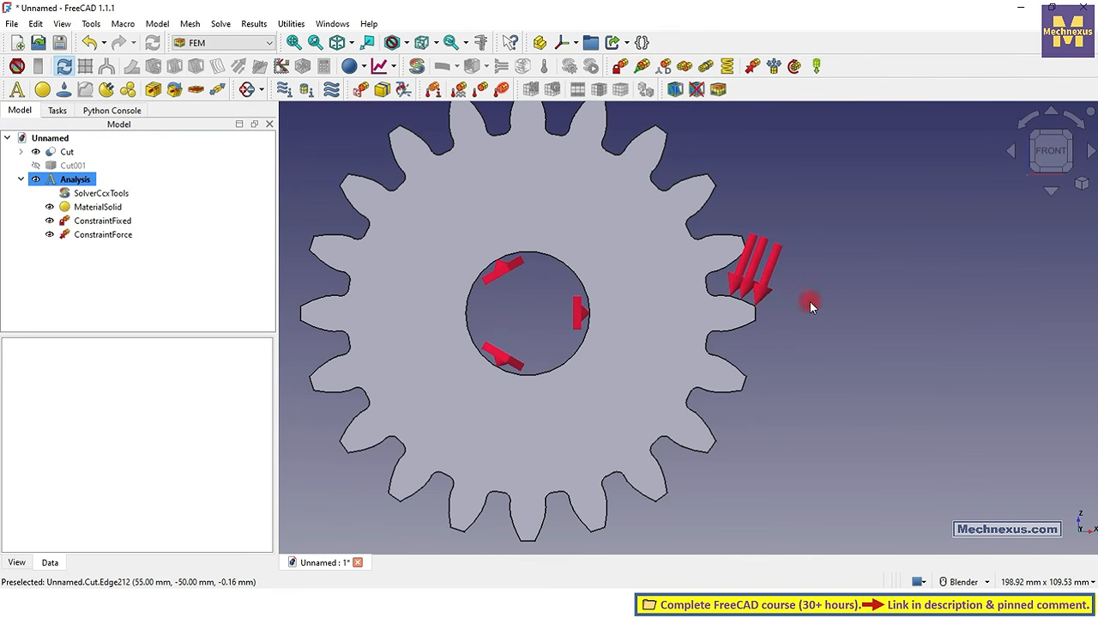
scroll(900, 414, down, 2)
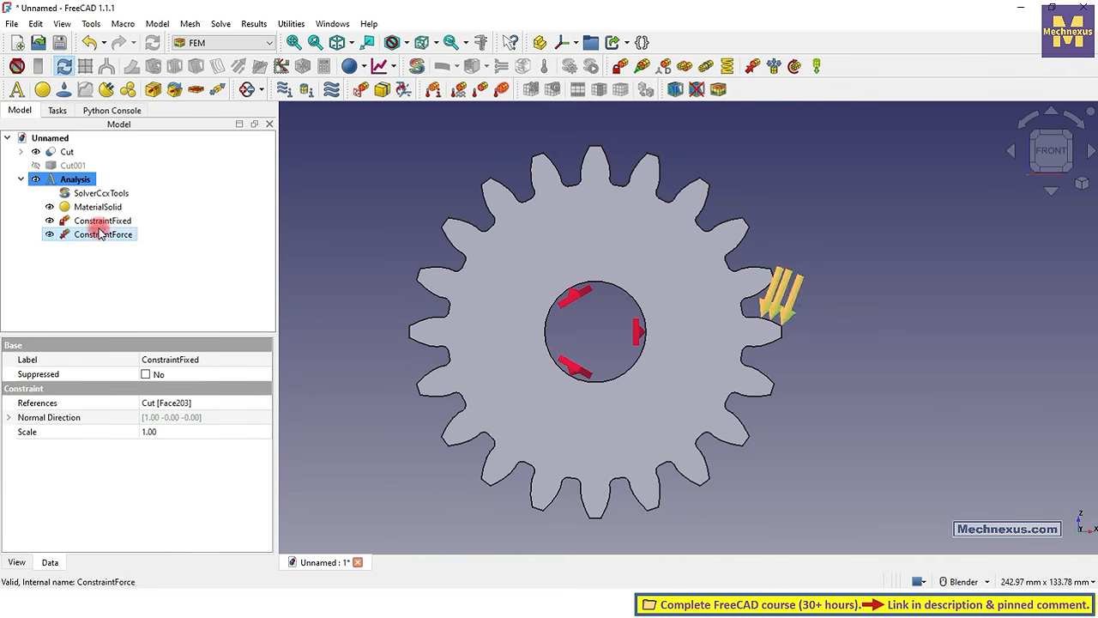
click(64, 155)
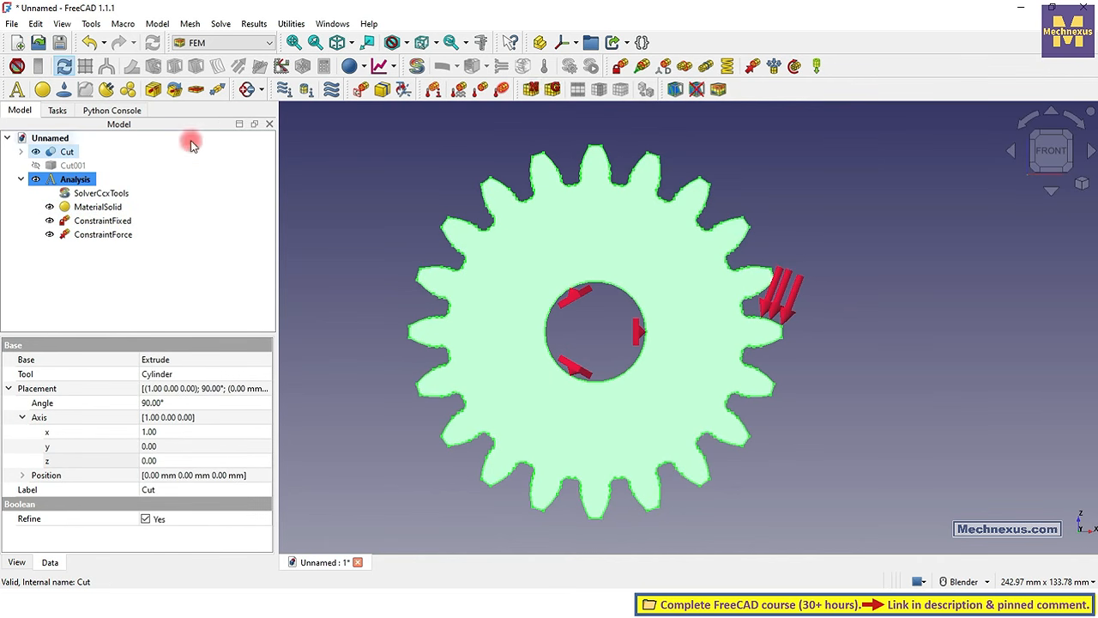
click(530, 91)
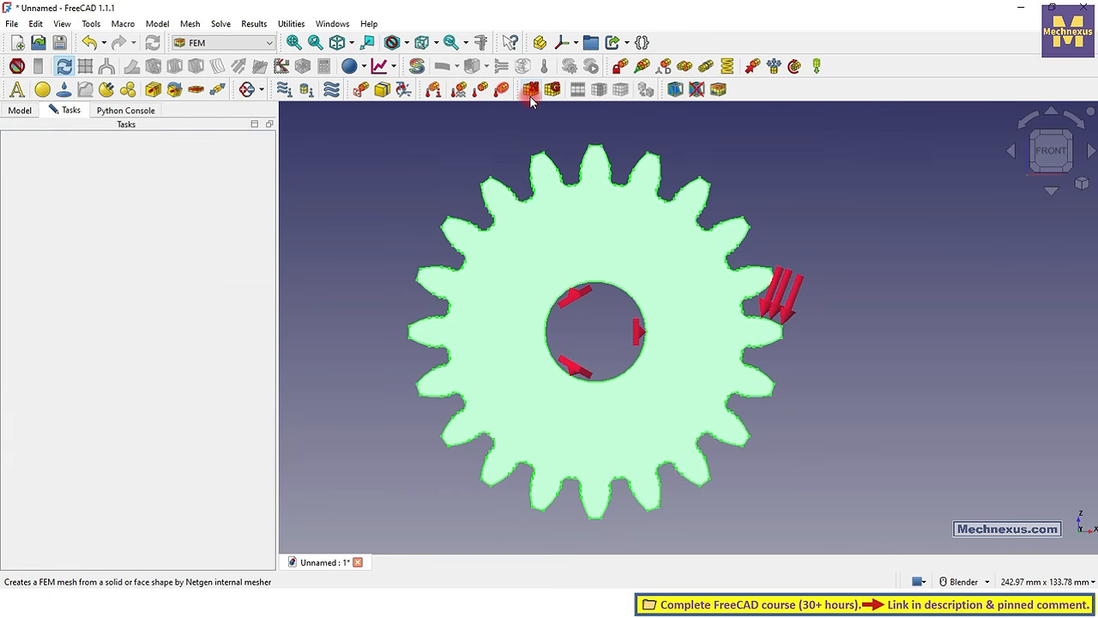
click(183, 199)
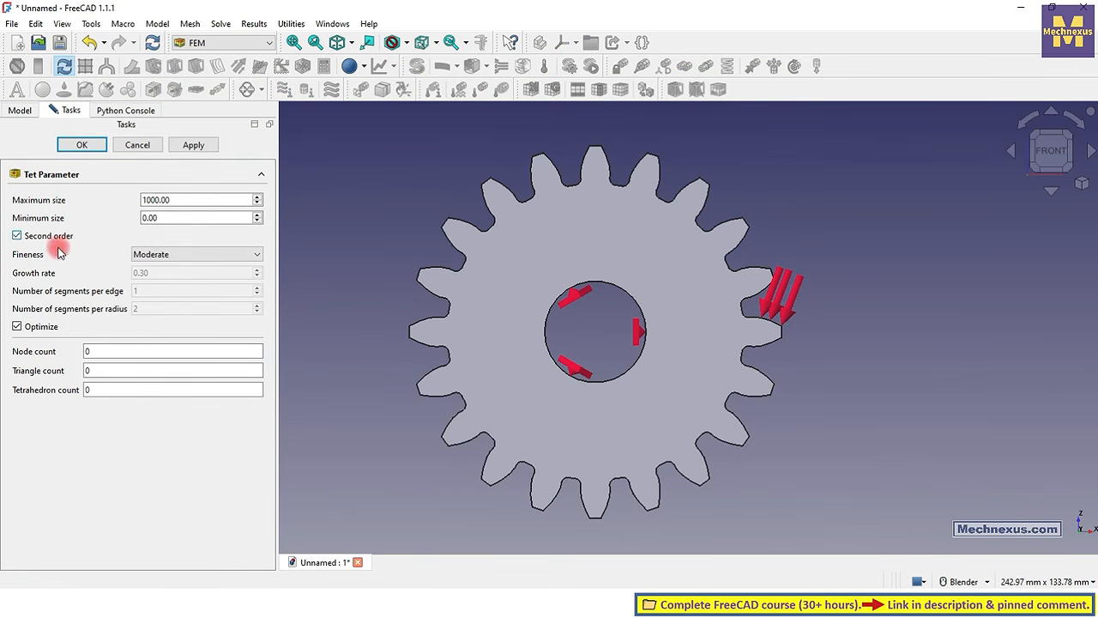
click(175, 255)
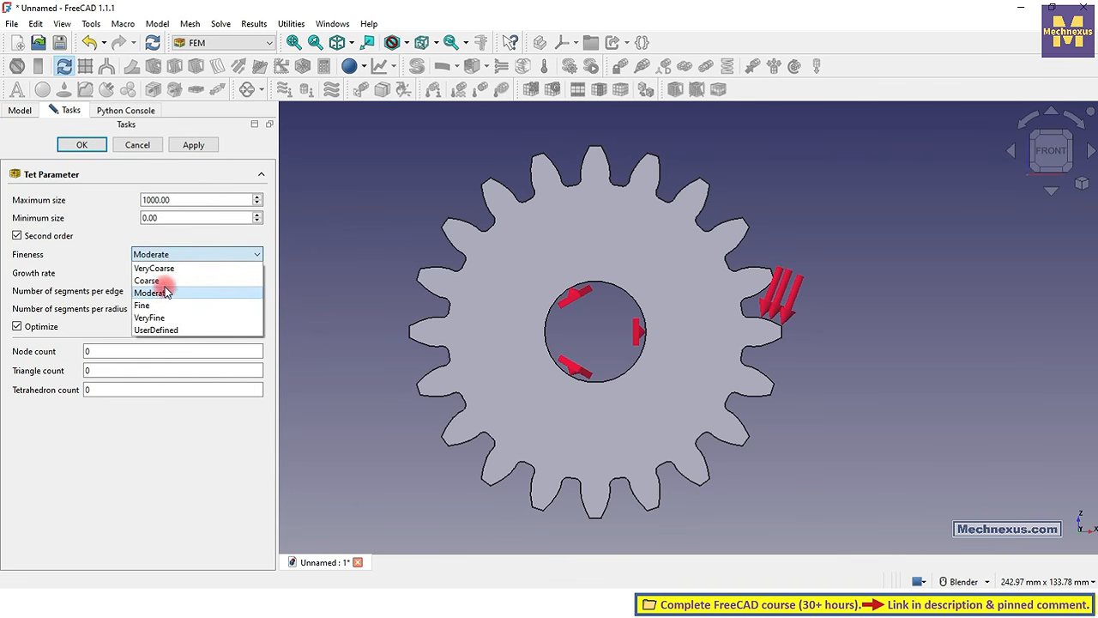
click(165, 282)
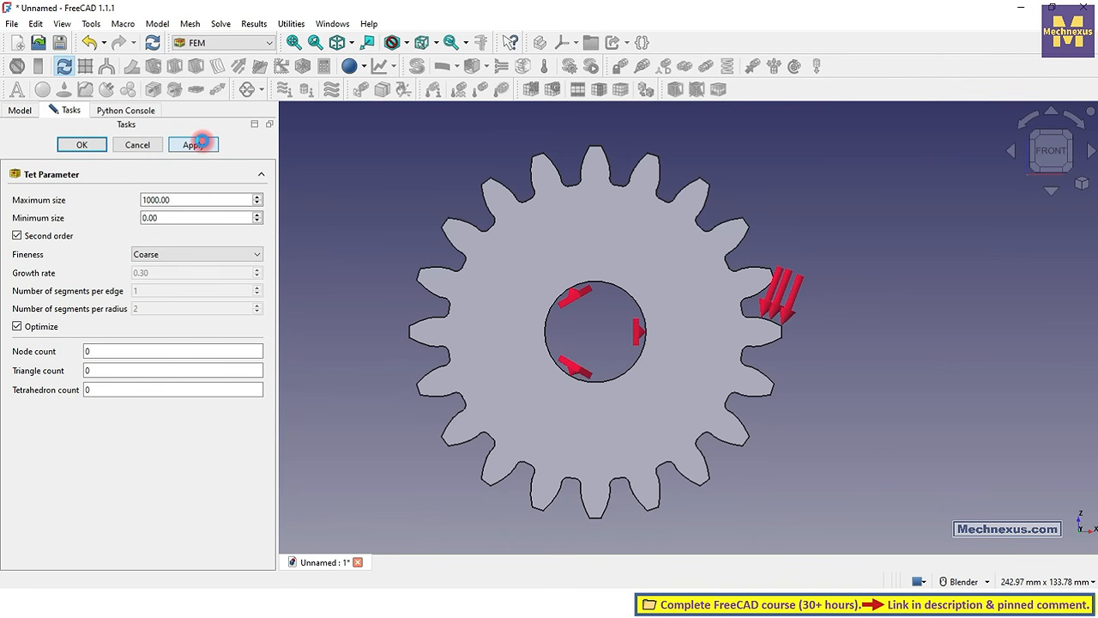
click(194, 144)
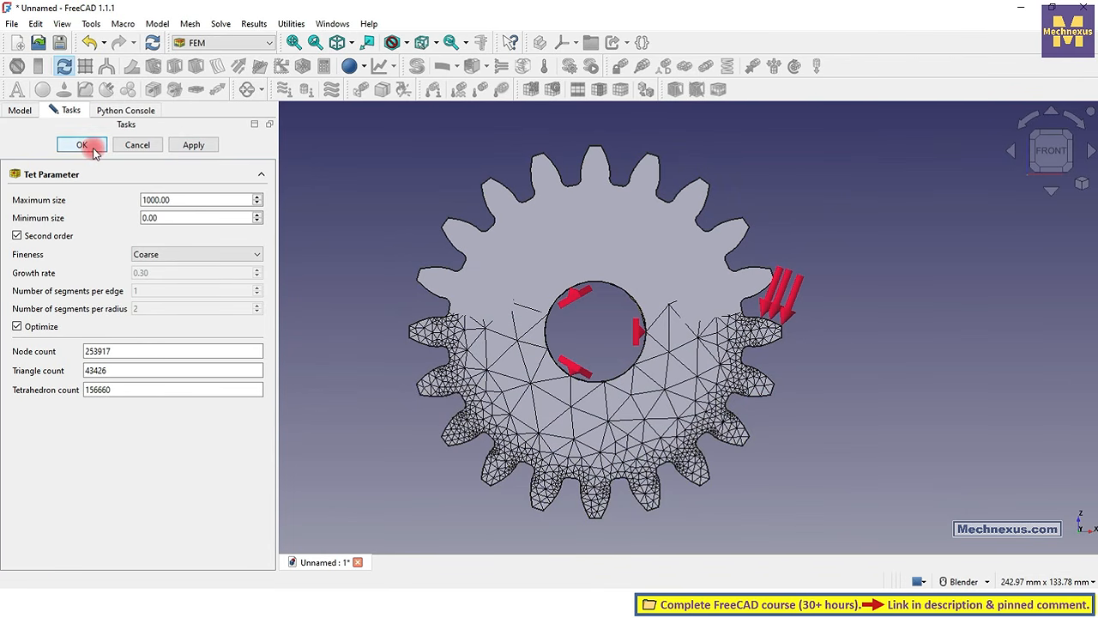
click(870, 406)
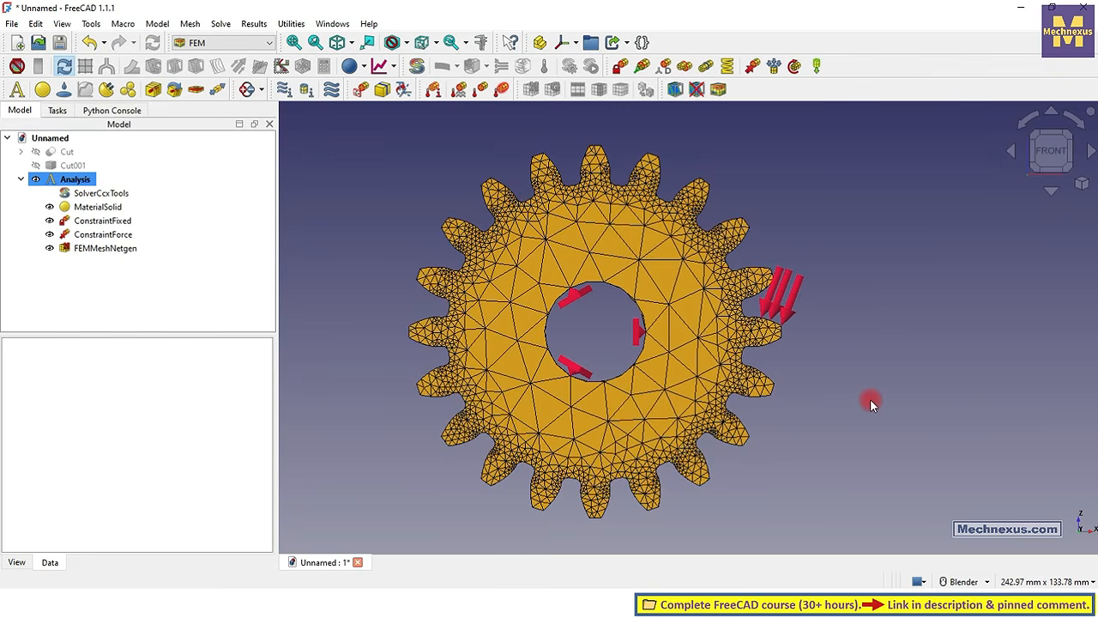
Inspect the meshed gear from an angle and from the front, and review the material, fixed constraint, tooth force and mesh properties.
mouse_move(855, 400)
middle_down()
mouse_move(821, 421)
mouse_move(809, 393)
mouse_move(701, 409)
mouse_move(845, 453)
mouse_move(897, 453)
mouse_move(786, 339)
mouse_move(858, 387)
middle_up()
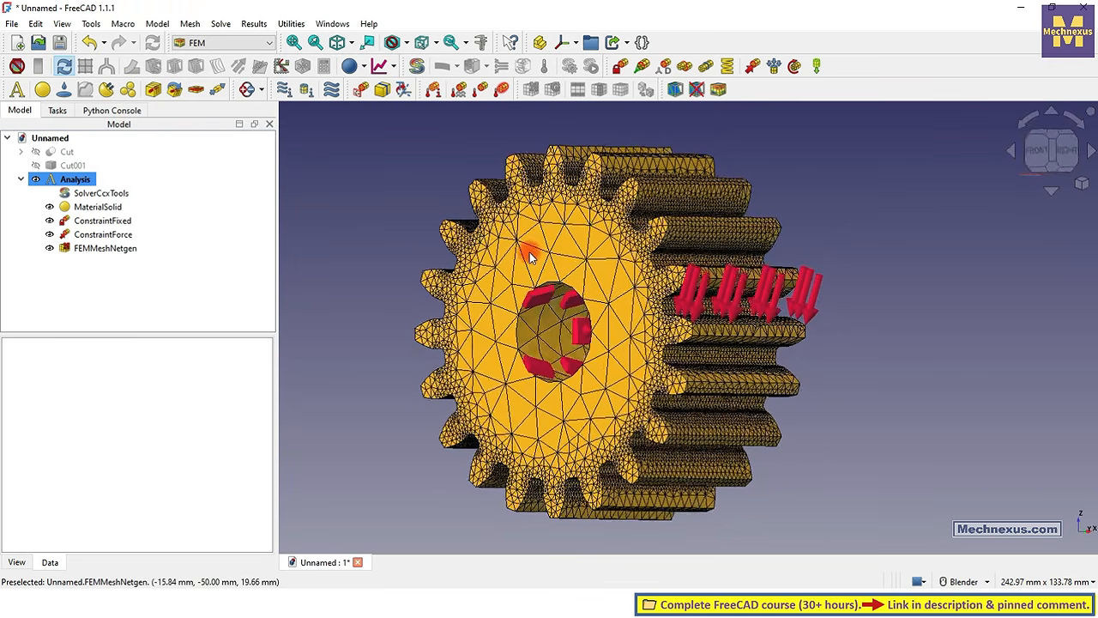
click(1037, 147)
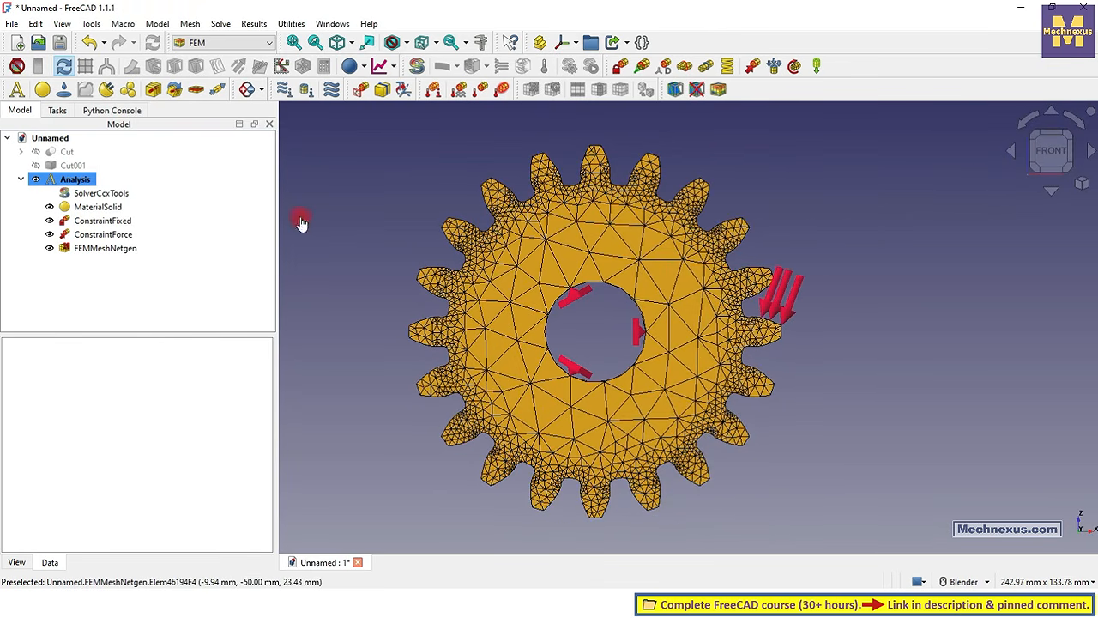
click(105, 207)
click(111, 223)
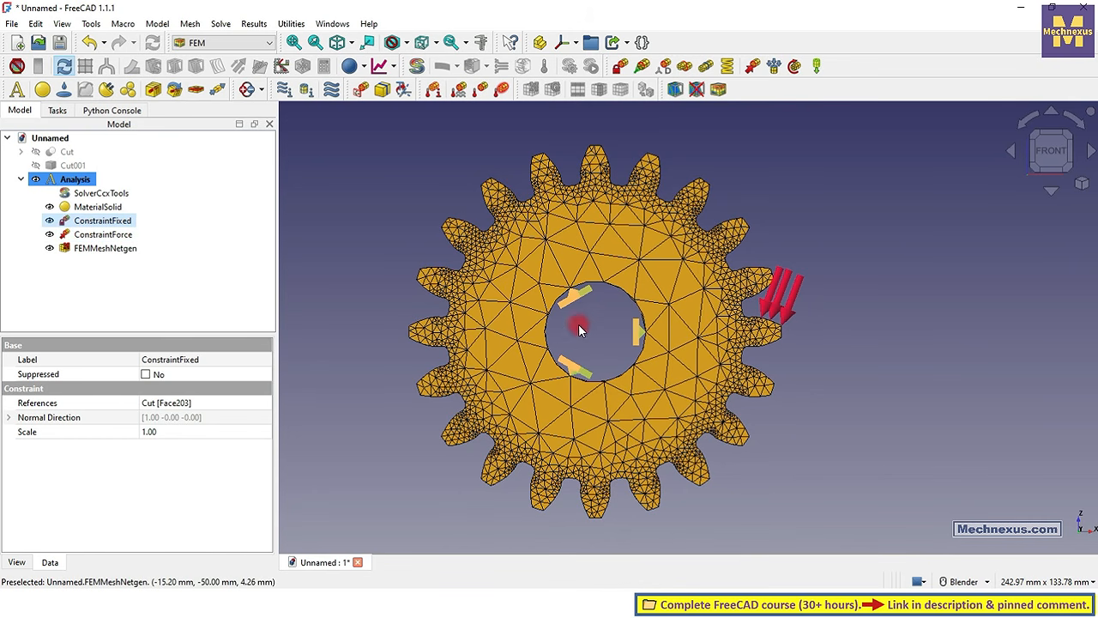
click(101, 235)
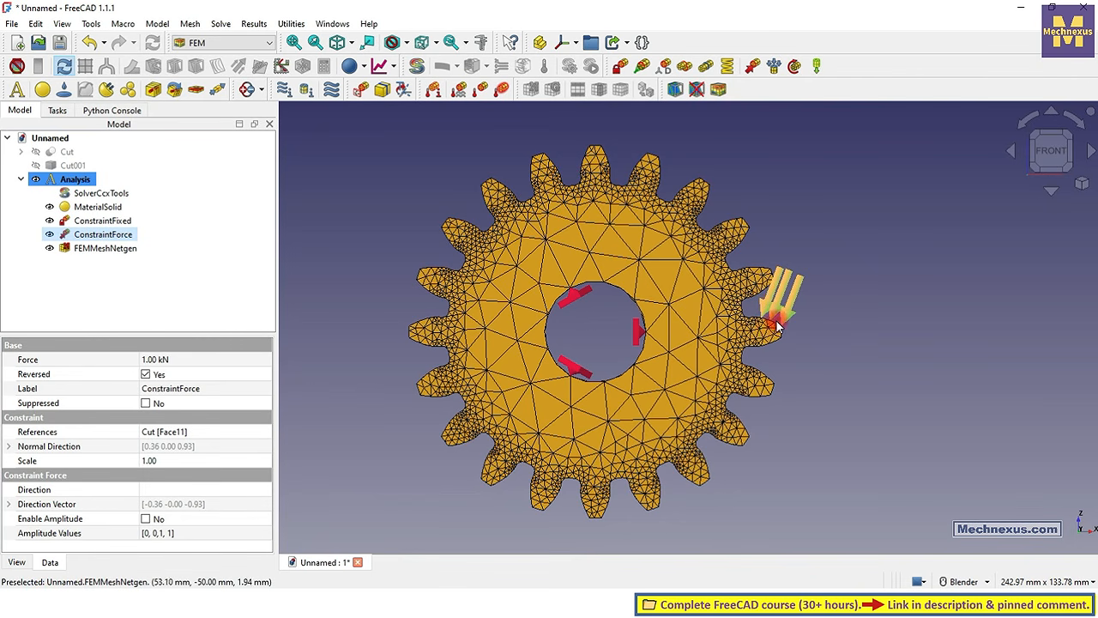
scroll(764, 311, up, 3)
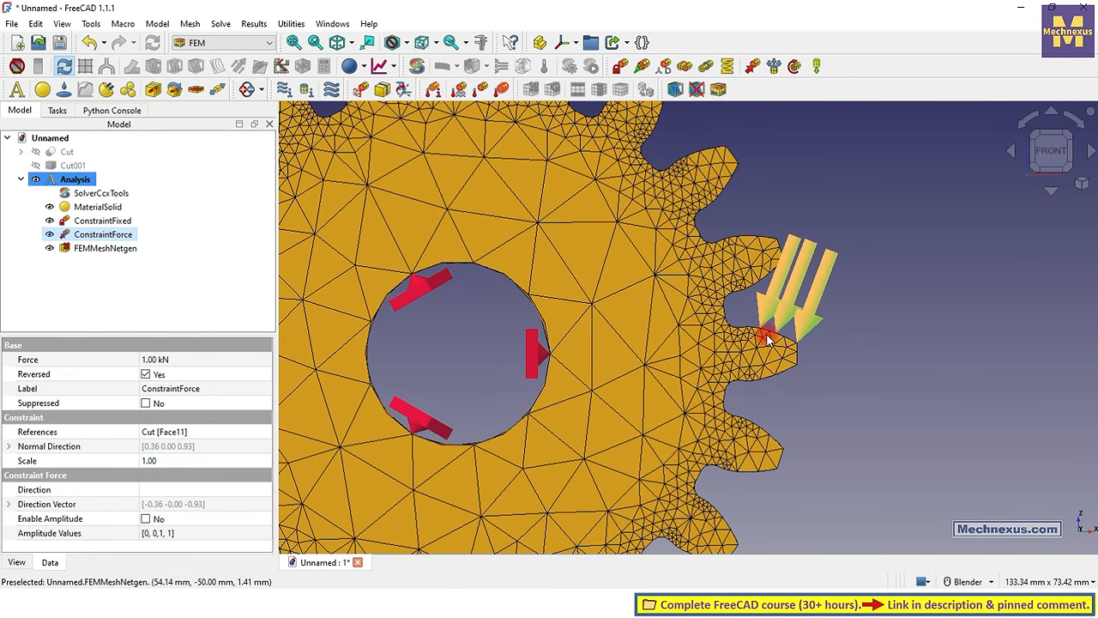
click(128, 248)
scroll(712, 265, down, 3)
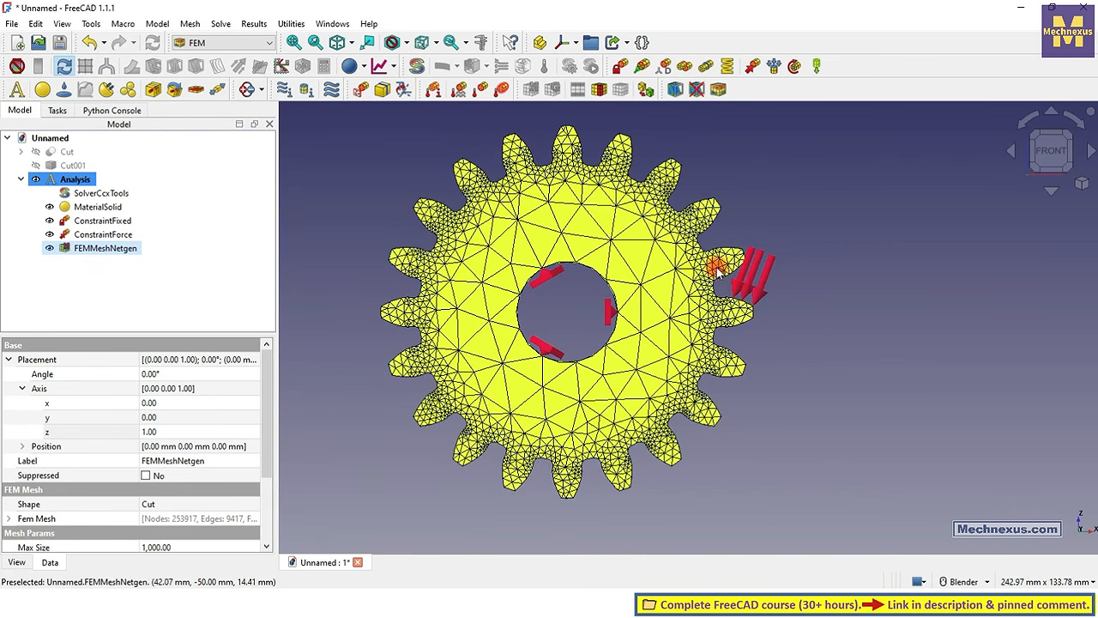
click(832, 377)
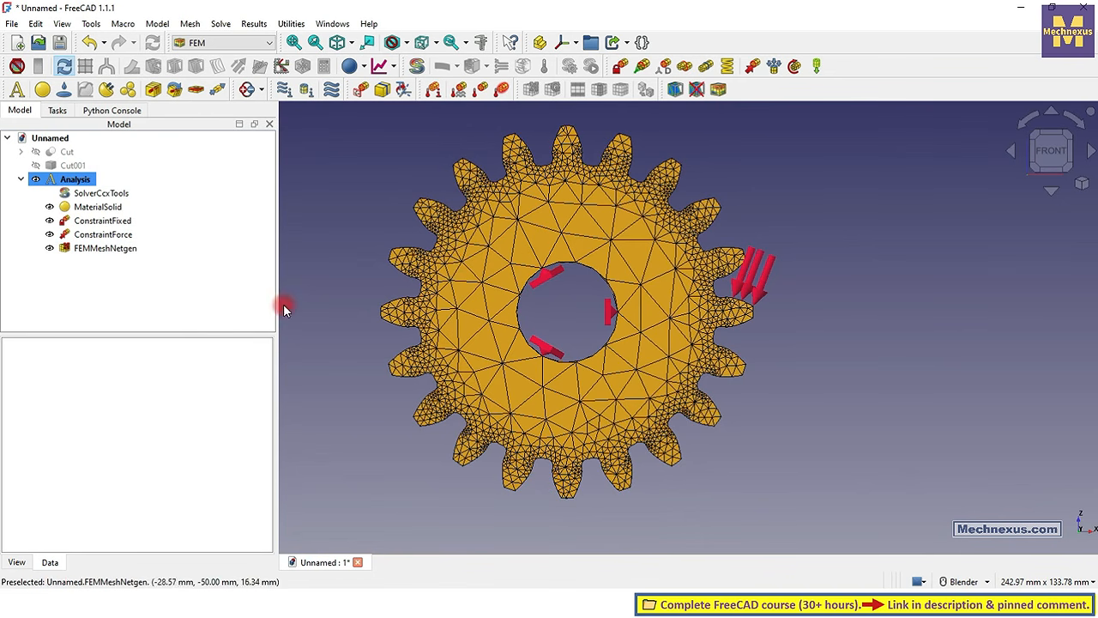
Write the CalculiX input file for the static analysis, run the solver, check its completion log and close the solver task.
double_click(116, 195)
click(57, 319)
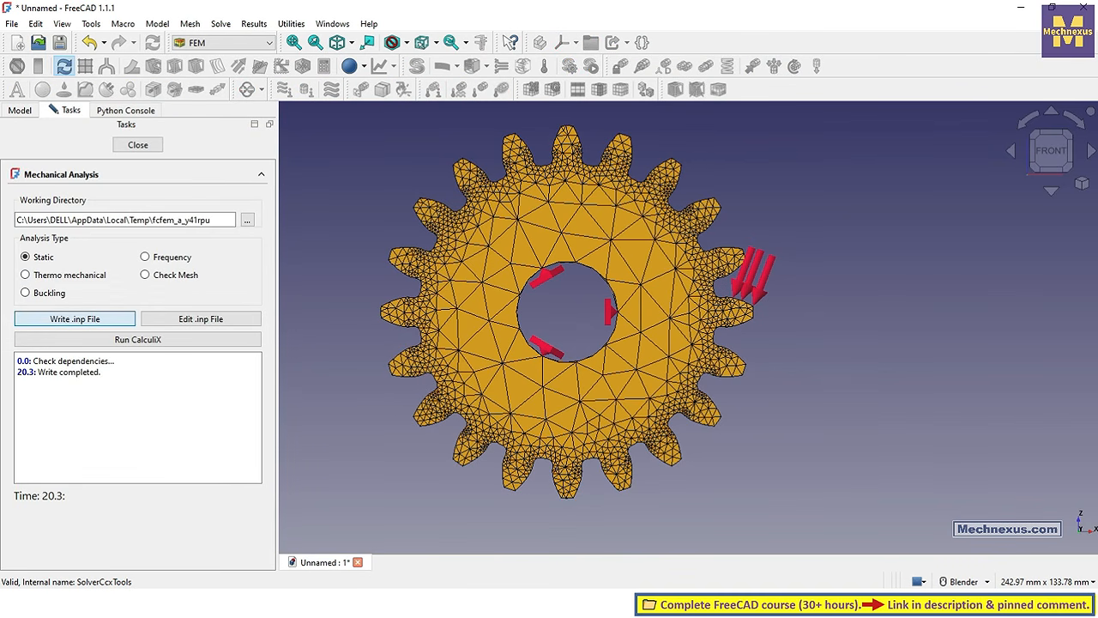
click(137, 341)
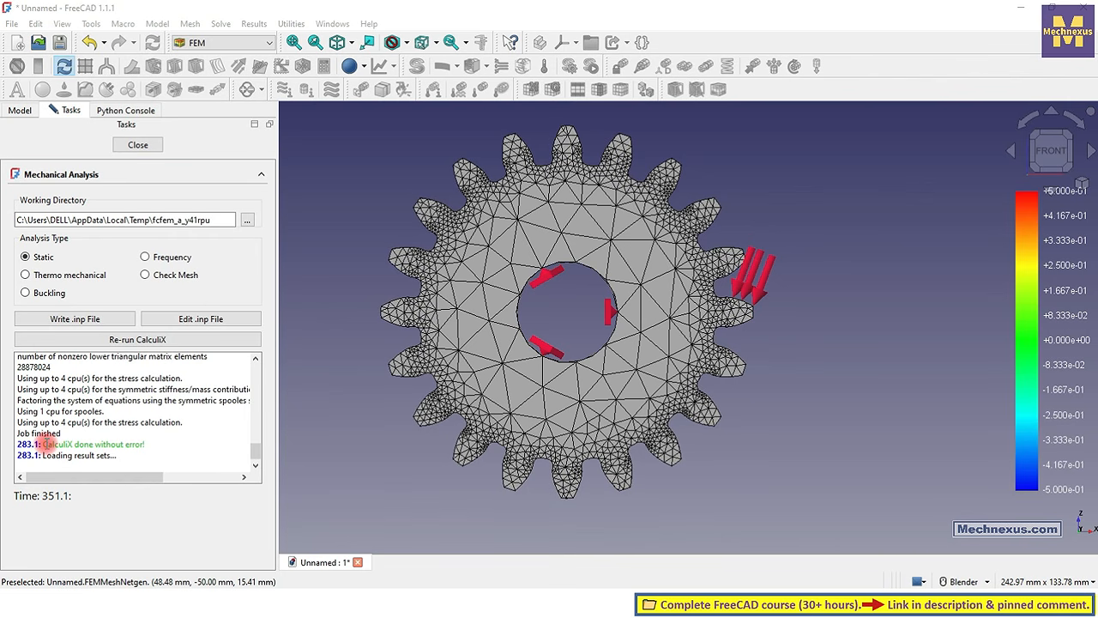
drag(45, 444, 154, 448)
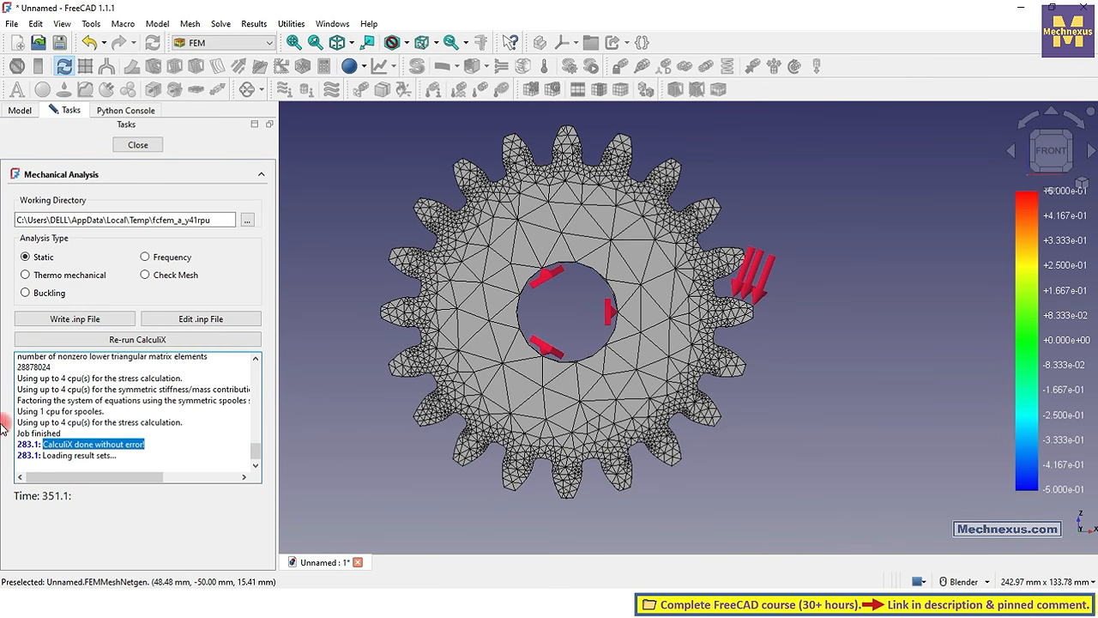
click(139, 147)
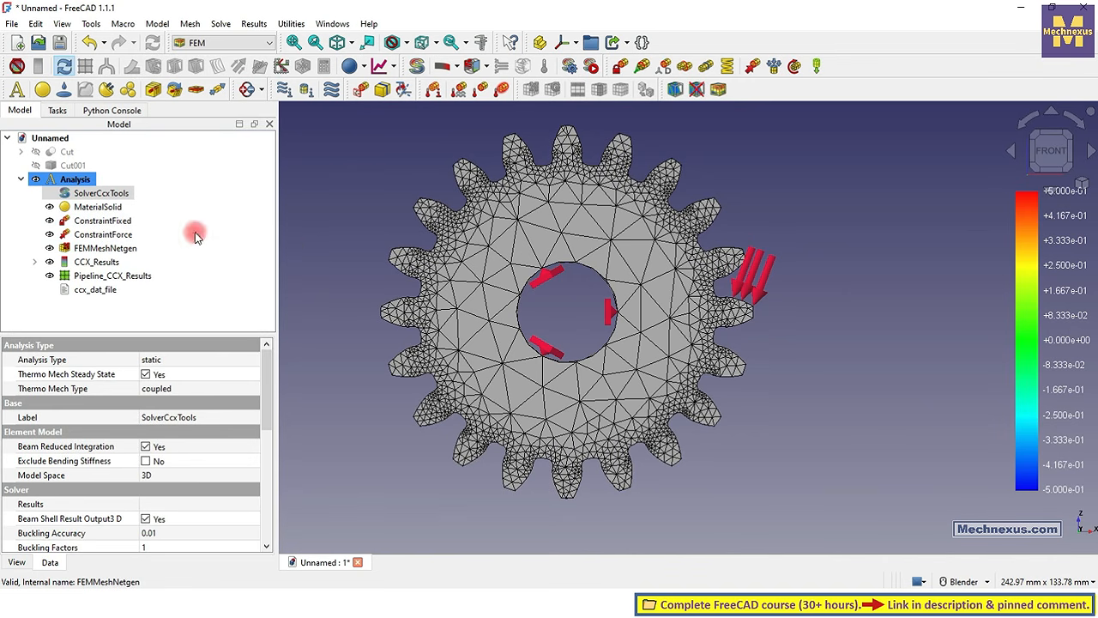
Open CCX_Results, display the displacement magnitude with displacement scaling shown, and examine the loaded tooth up close.
click(96, 261)
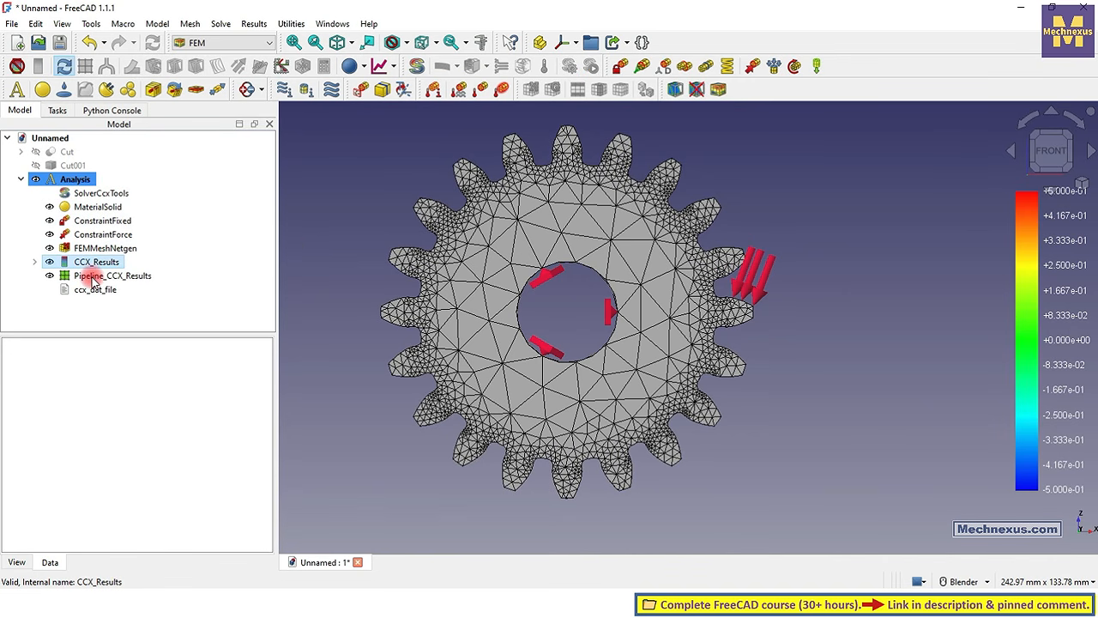
click(90, 276)
click(94, 263)
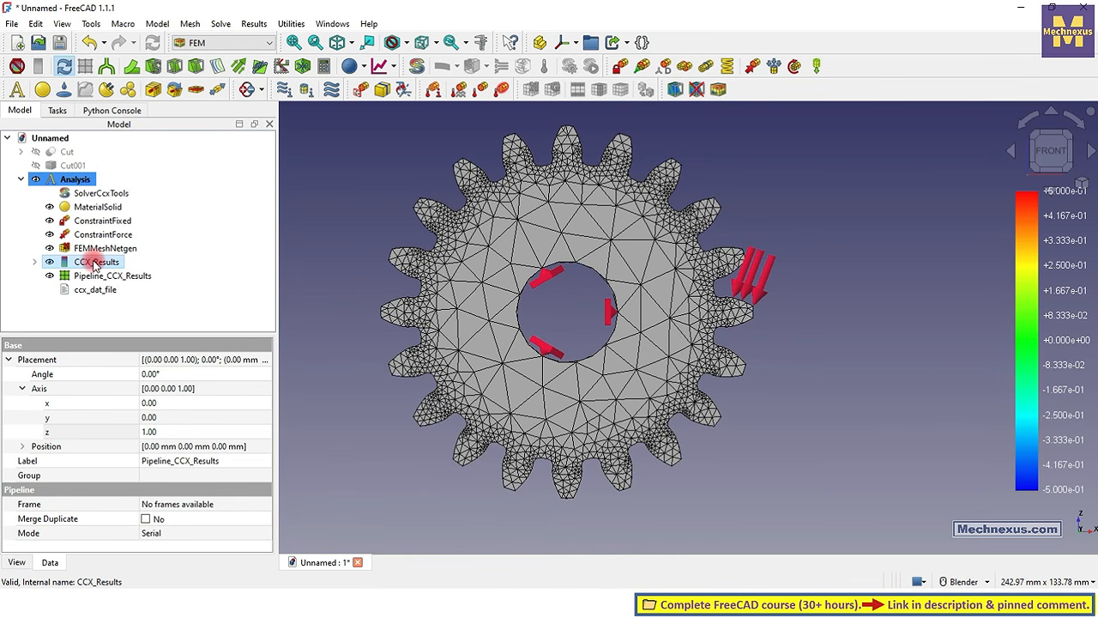
double_click(96, 262)
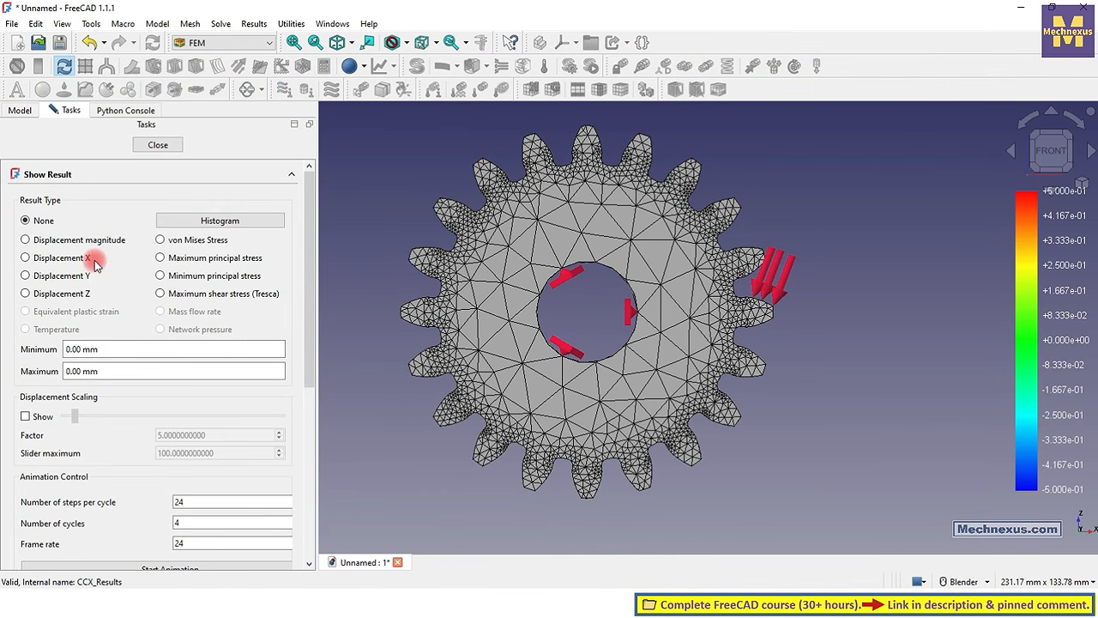
click(26, 240)
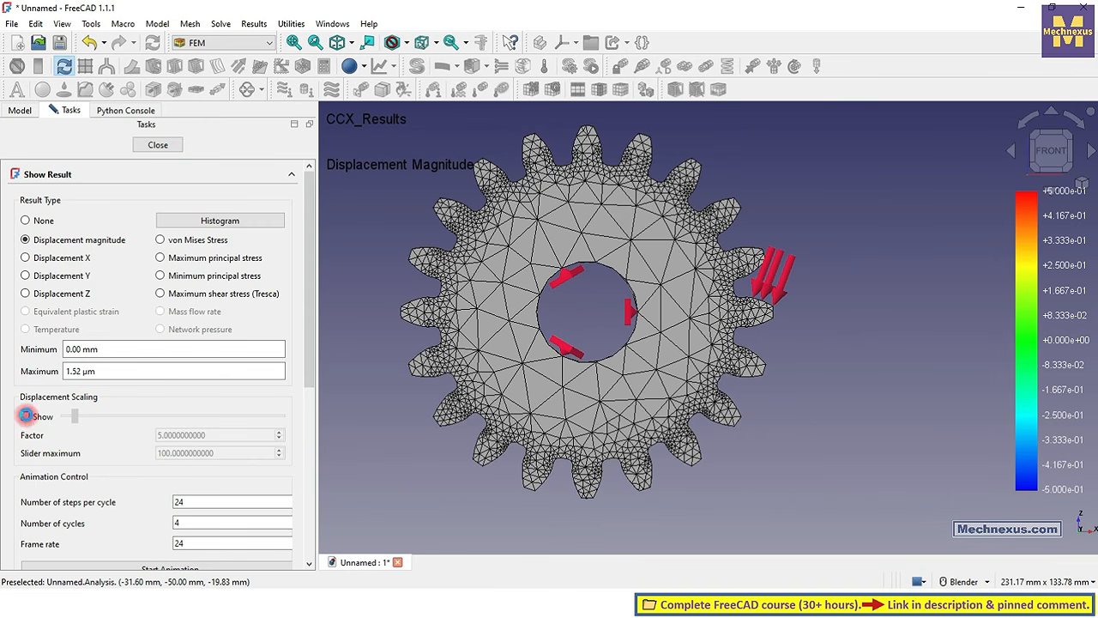
click(26, 416)
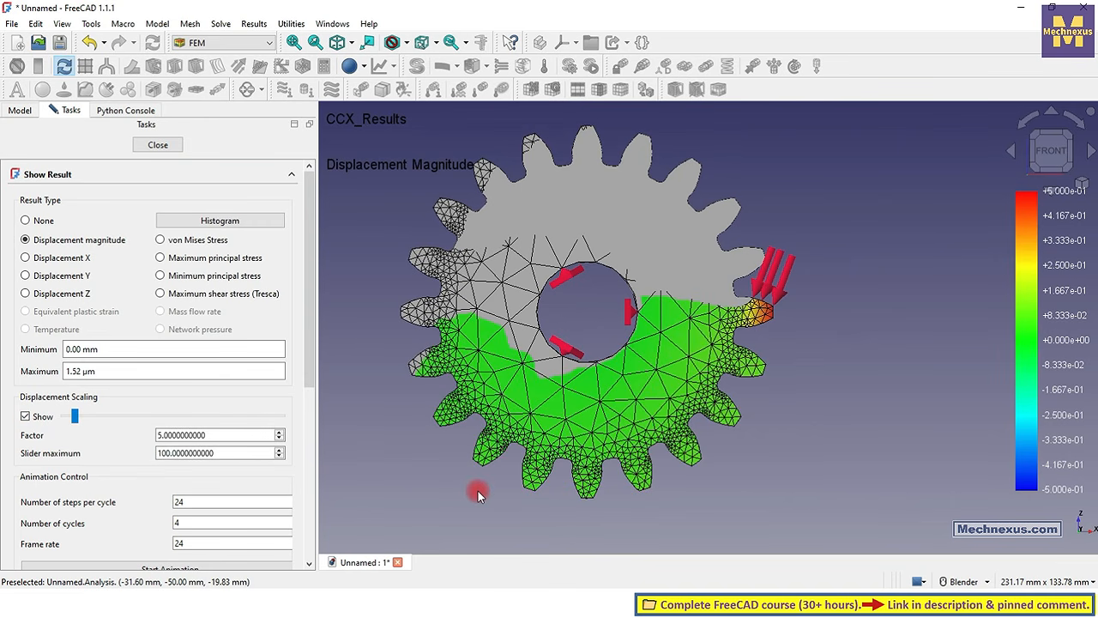
scroll(766, 313, up, 6)
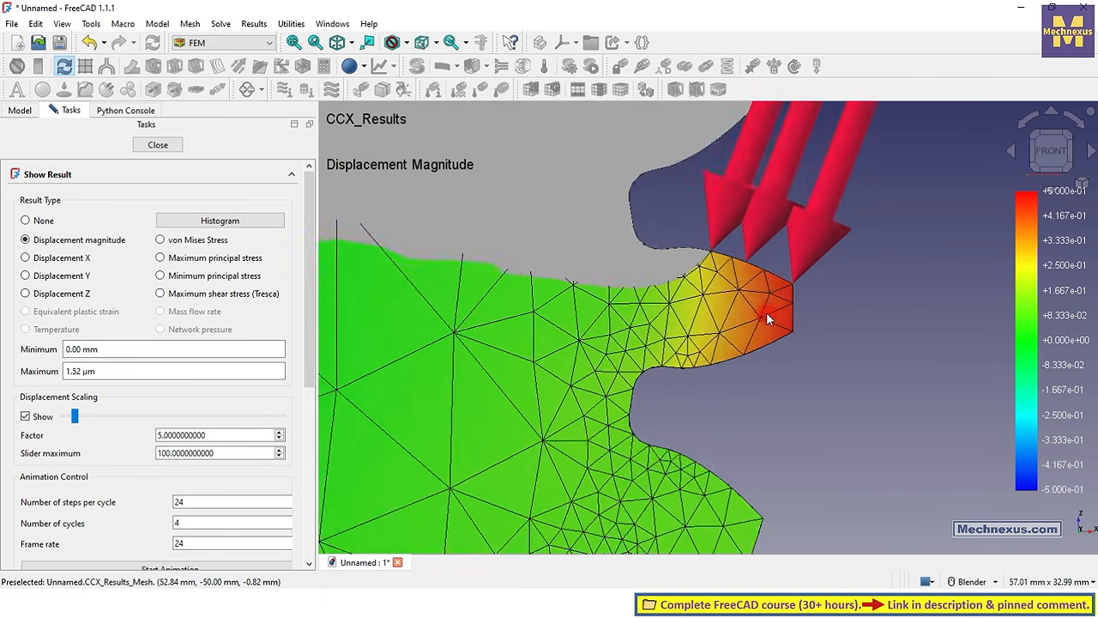
scroll(803, 249, up, 2)
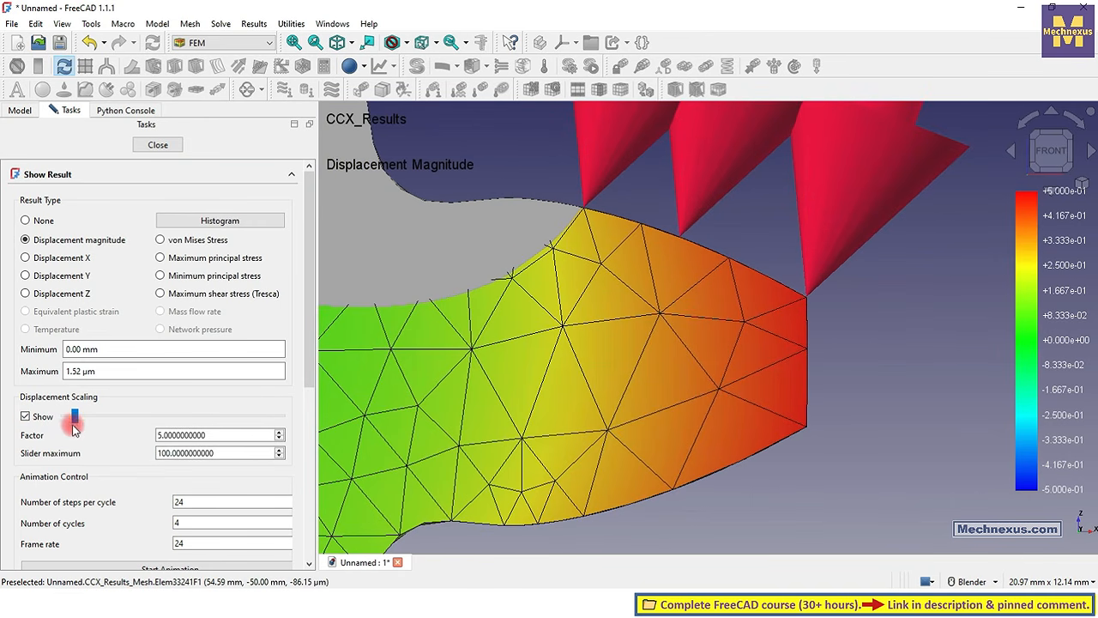
Raise the displacement scaling factor to 100 and examine the exaggerated deflection of the loaded tooth.
drag(75, 421, 242, 418)
scroll(731, 250, up, 4)
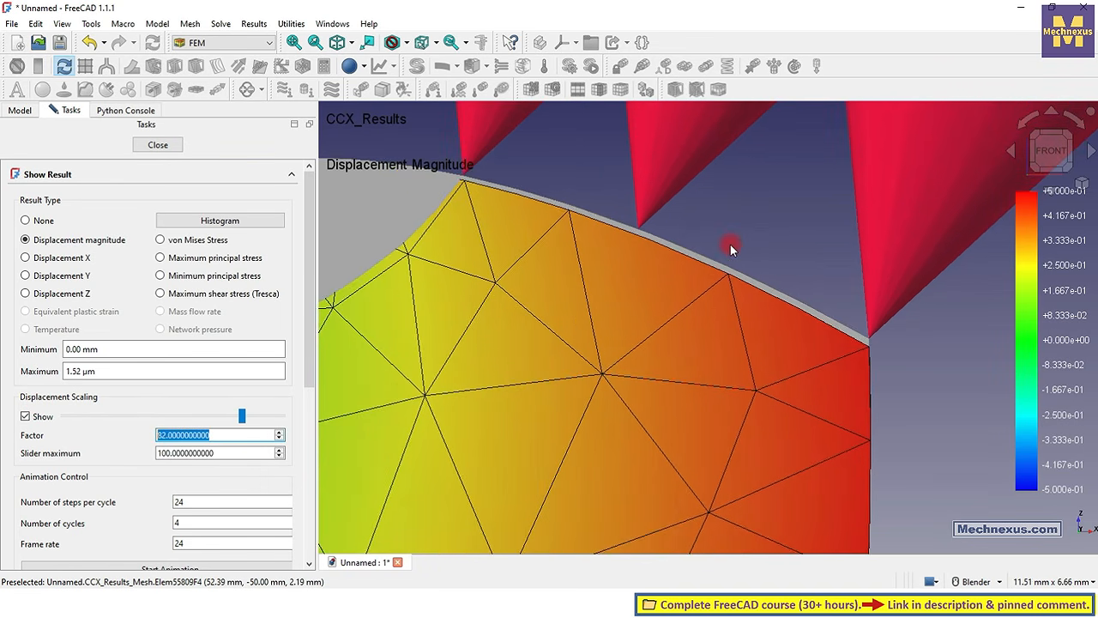
drag(221, 421, 311, 433)
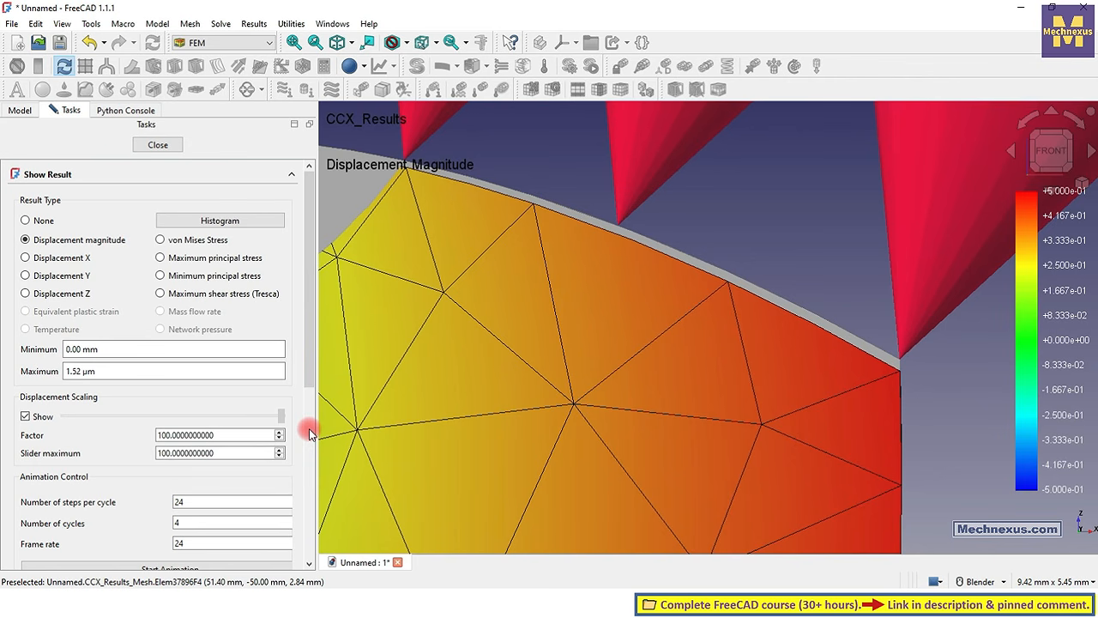
scroll(614, 293, down, 2)
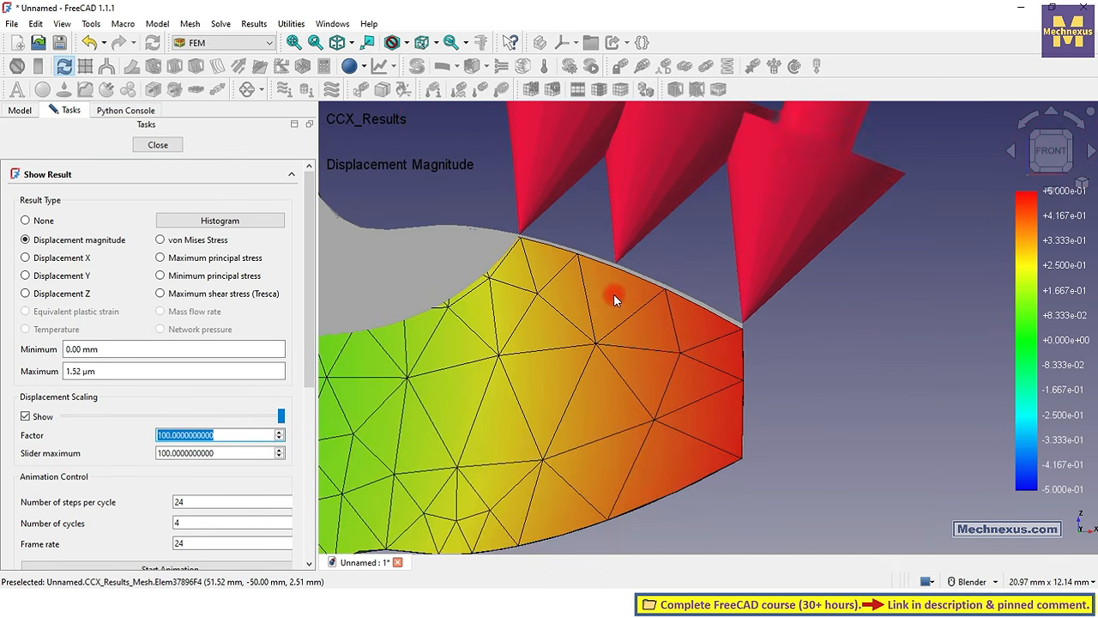
scroll(613, 294, down, 2)
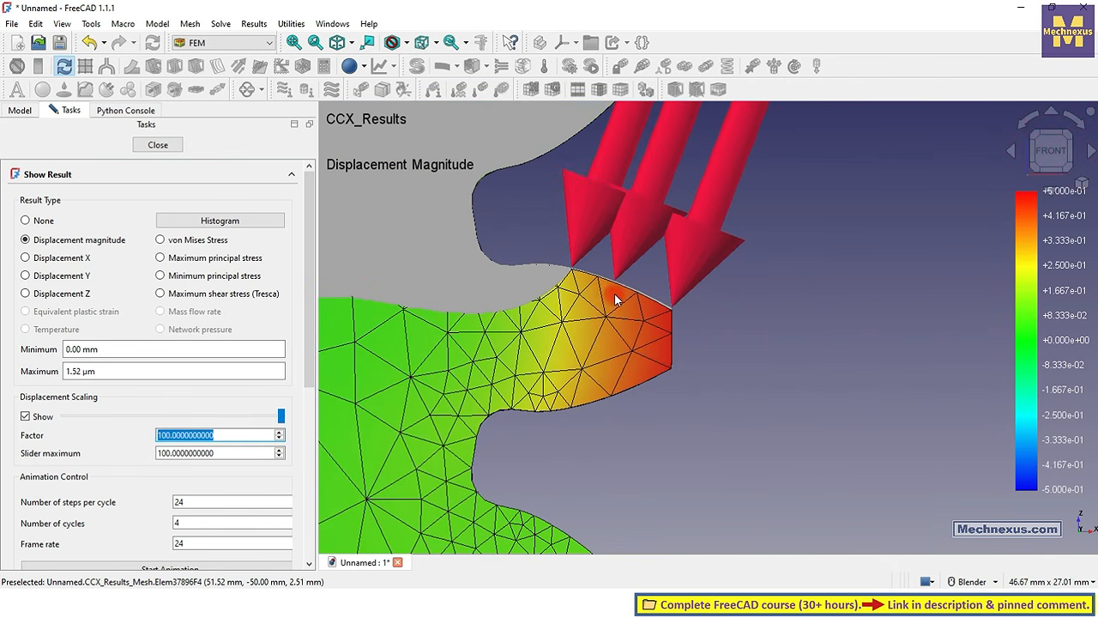
Show the copied gear Cut001 and examine the deformed tooth's contact with it up close.
click(20, 112)
click(62, 165)
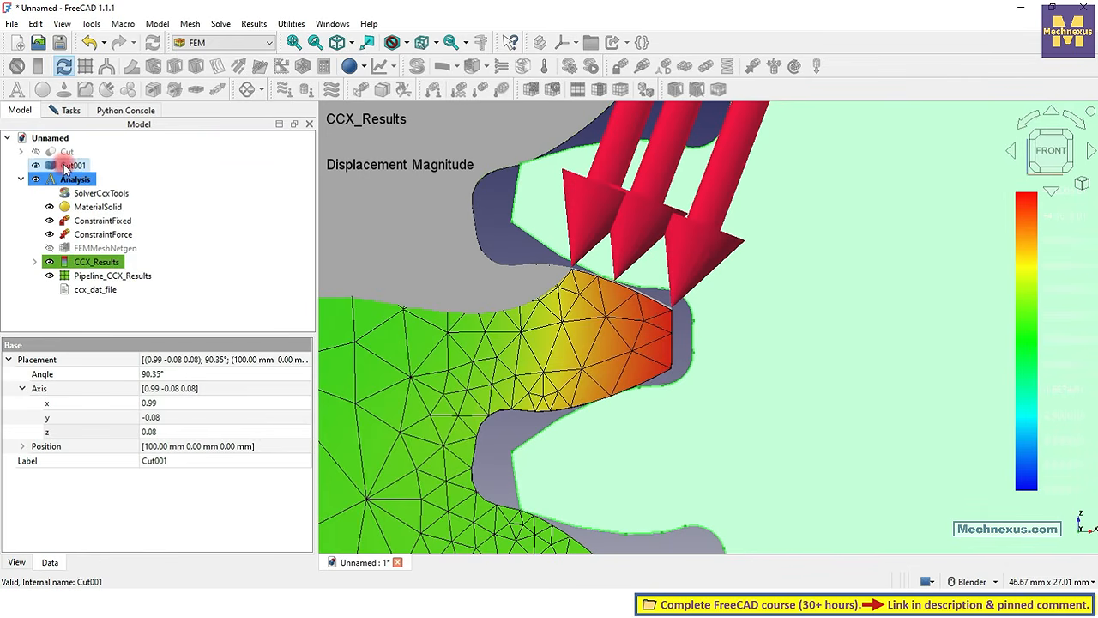
scroll(652, 283, up, 3)
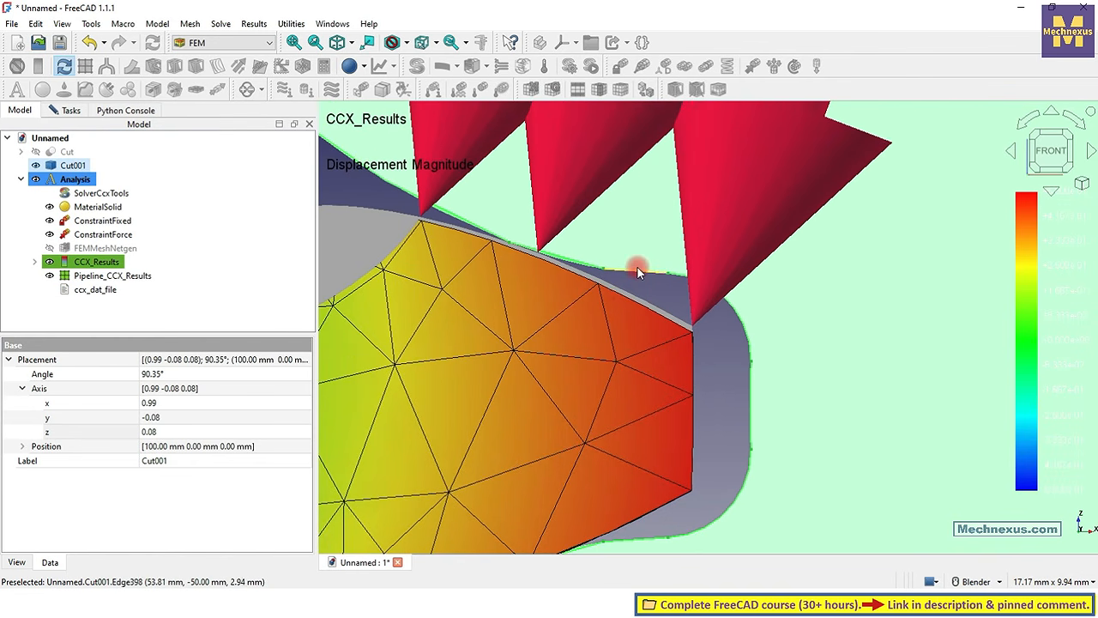
scroll(626, 291, up, 3)
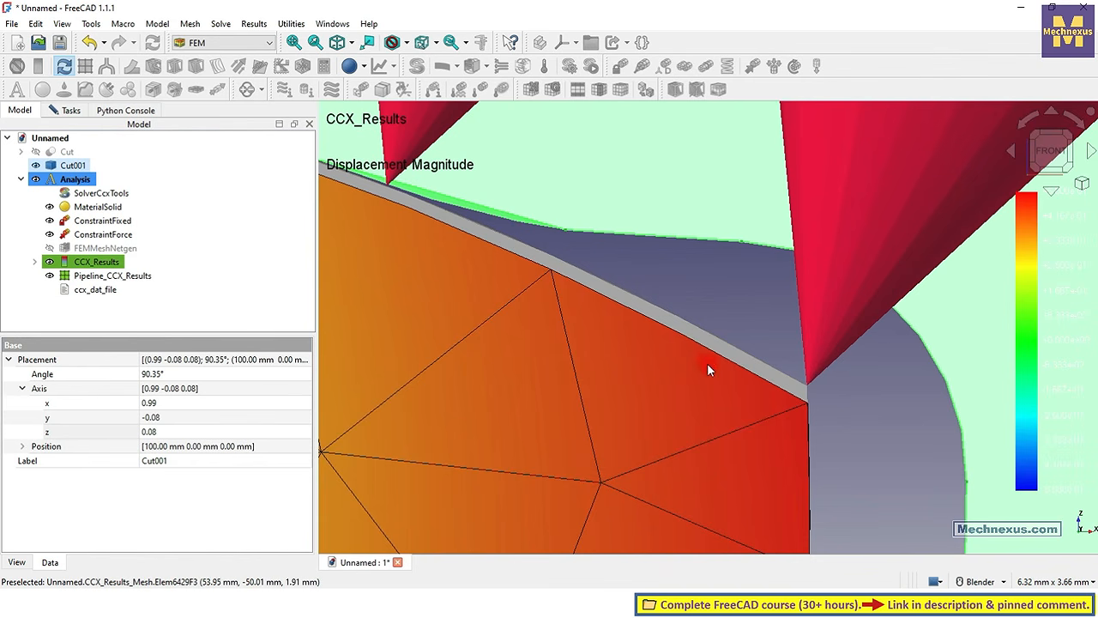
scroll(699, 366, down, 3)
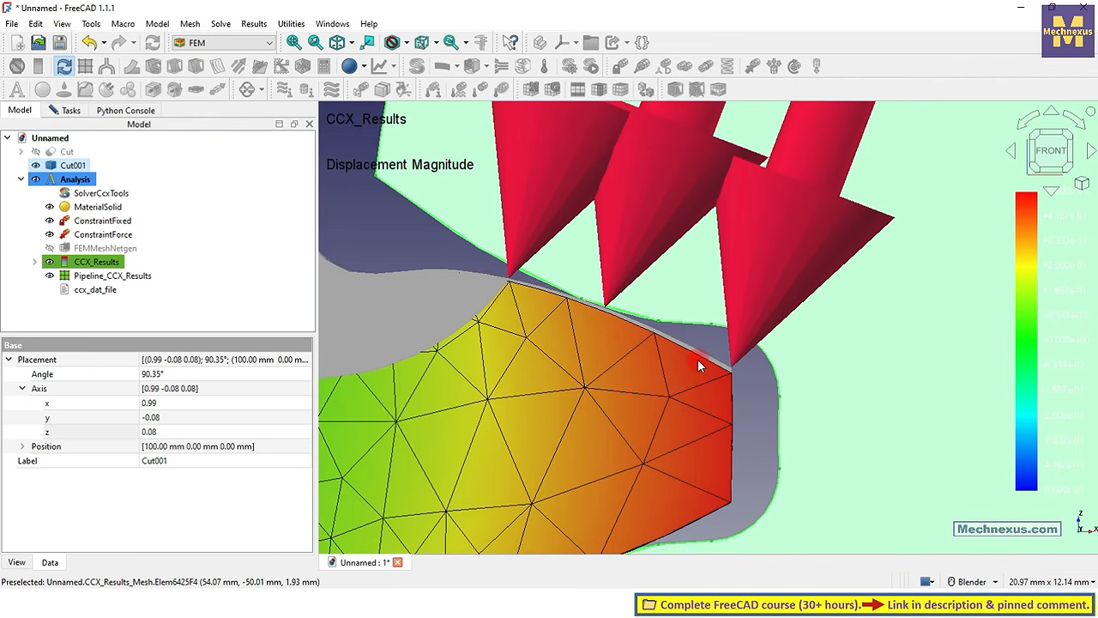
click(68, 109)
scroll(625, 391, down, 2)
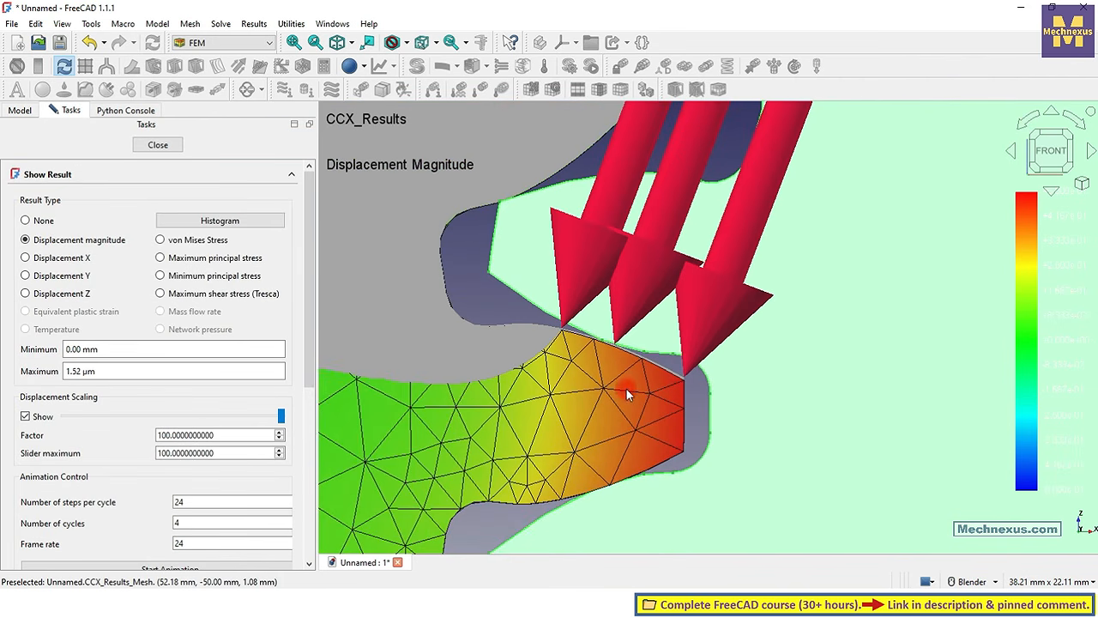
Reset the displacement scaling factor to 0 and close the result display.
drag(285, 418, 123, 392)
drag(8, 382, 6, 382)
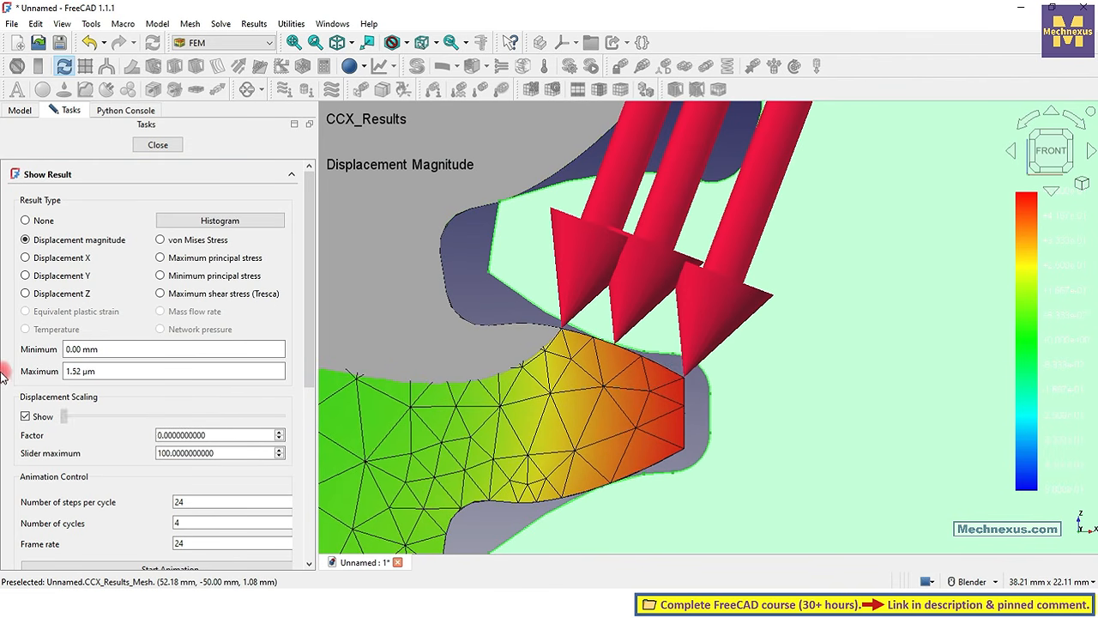
scroll(797, 352, down, 5)
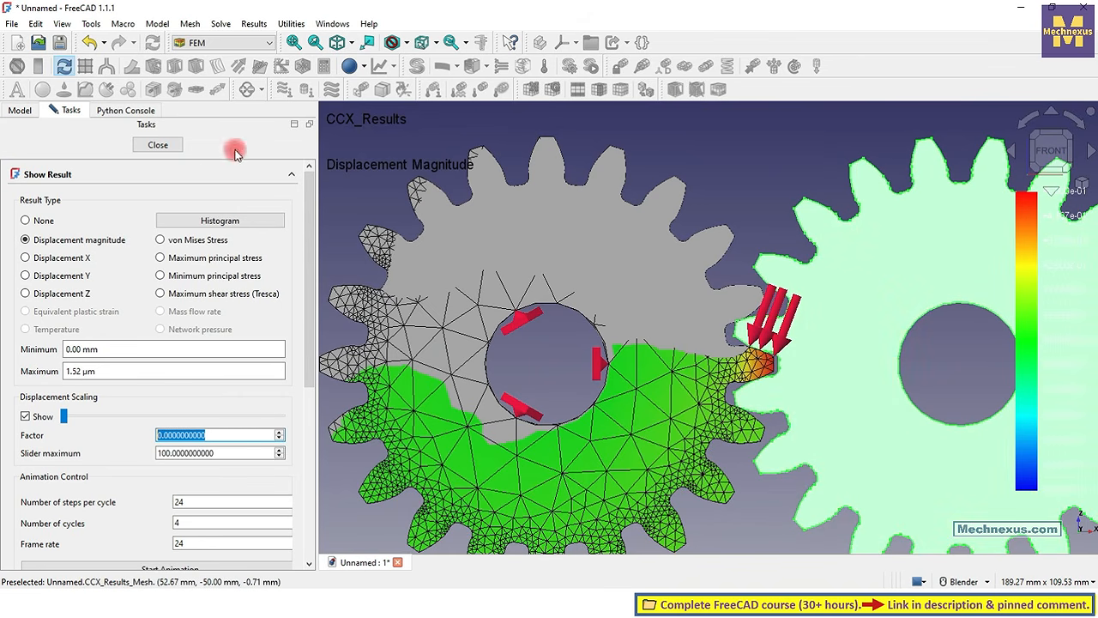
click(149, 144)
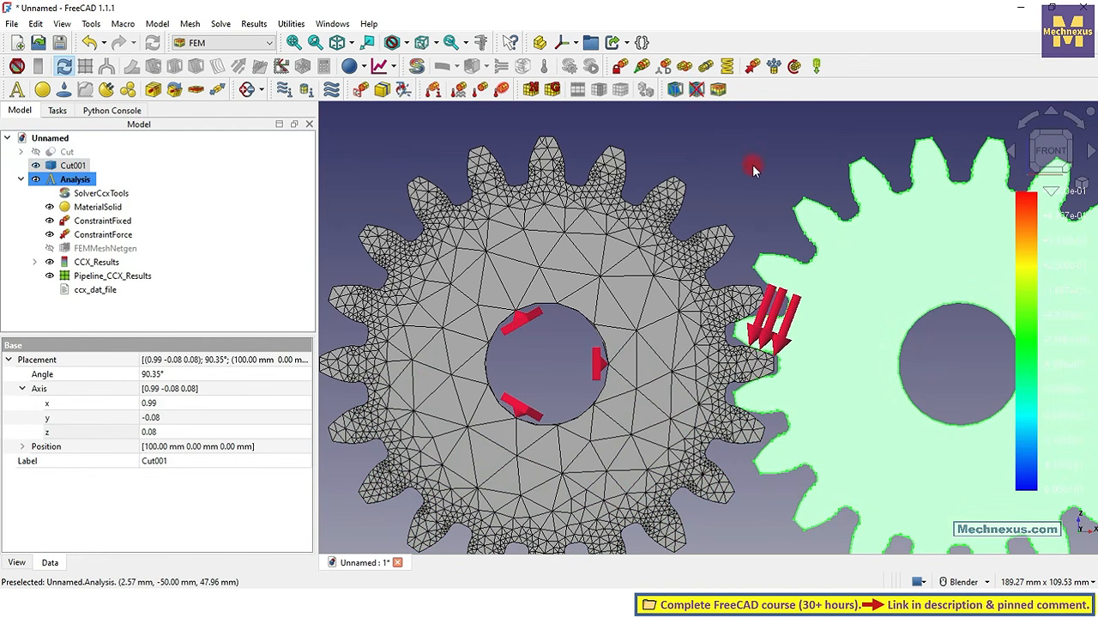
Add a warp filter to Pipeline_CCX_Results with the Displacement vector and warp factor 0.01, coloured by Displacement Magnitude.
click(117, 276)
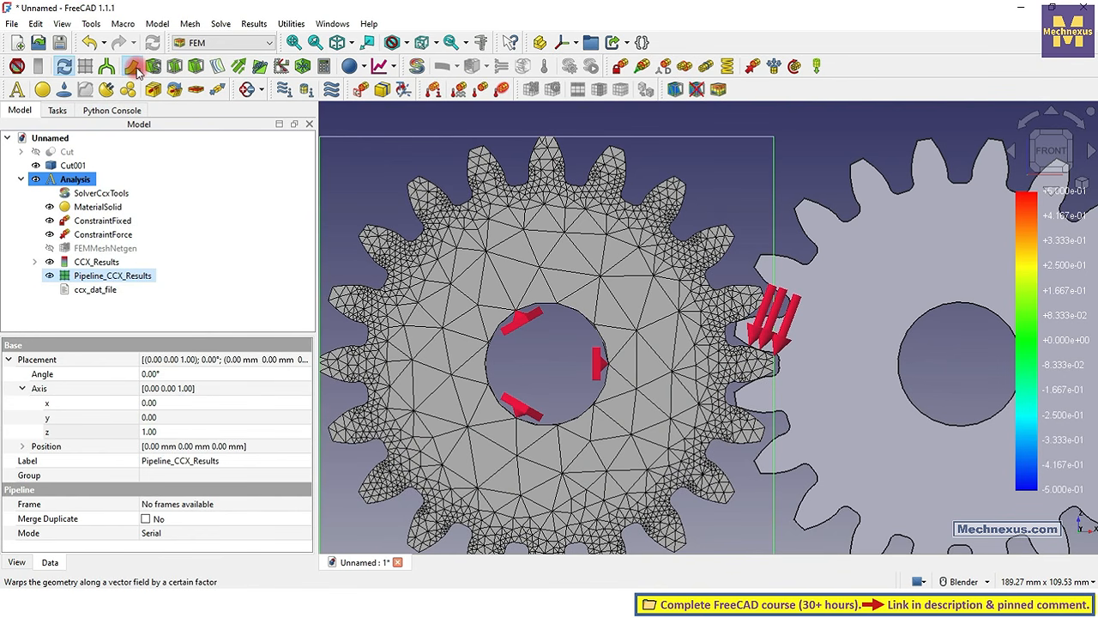
click(133, 66)
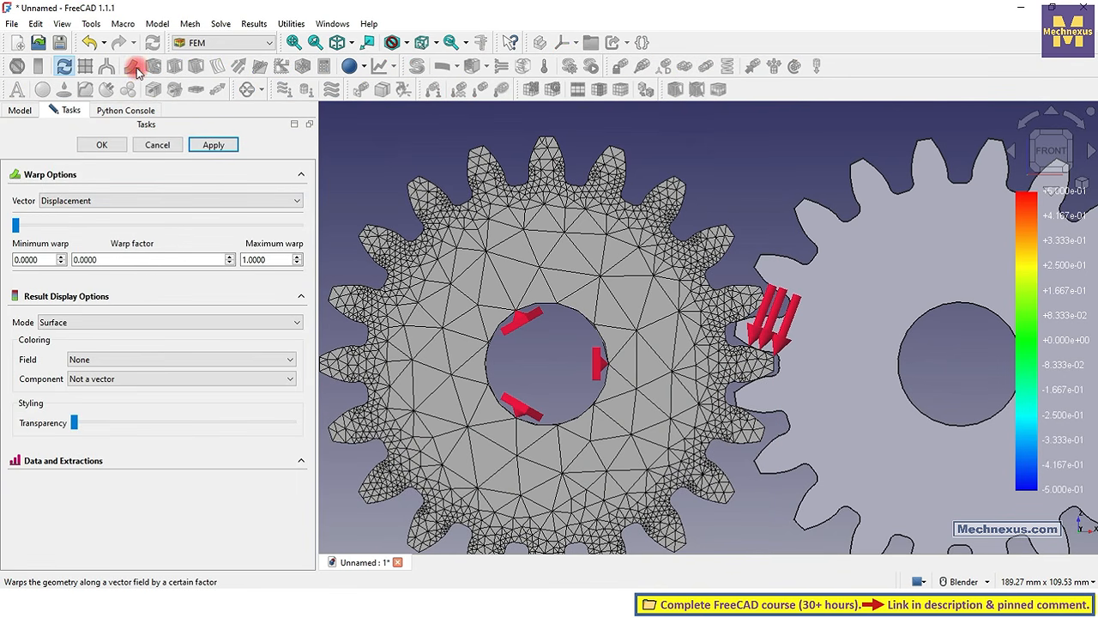
click(70, 202)
click(67, 216)
double_click(94, 260)
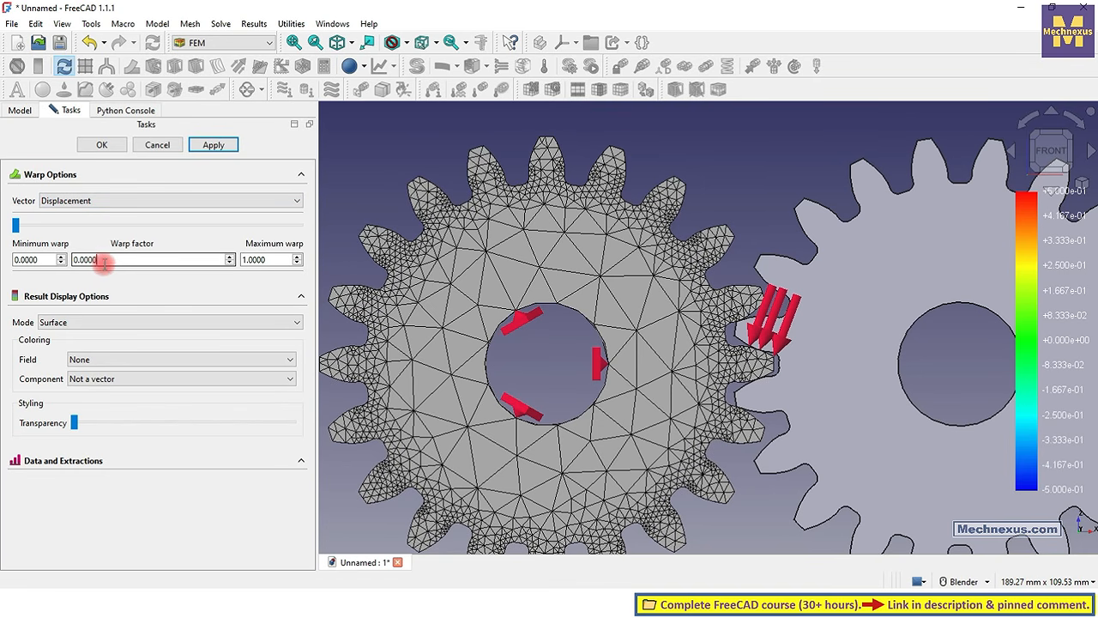
text(0.01)
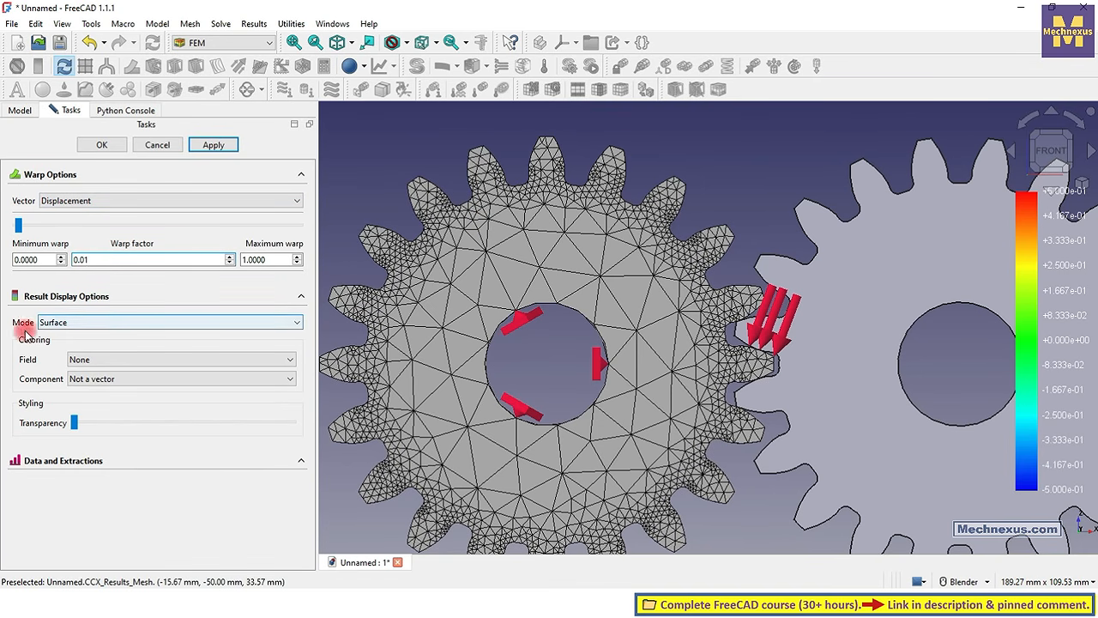
click(85, 361)
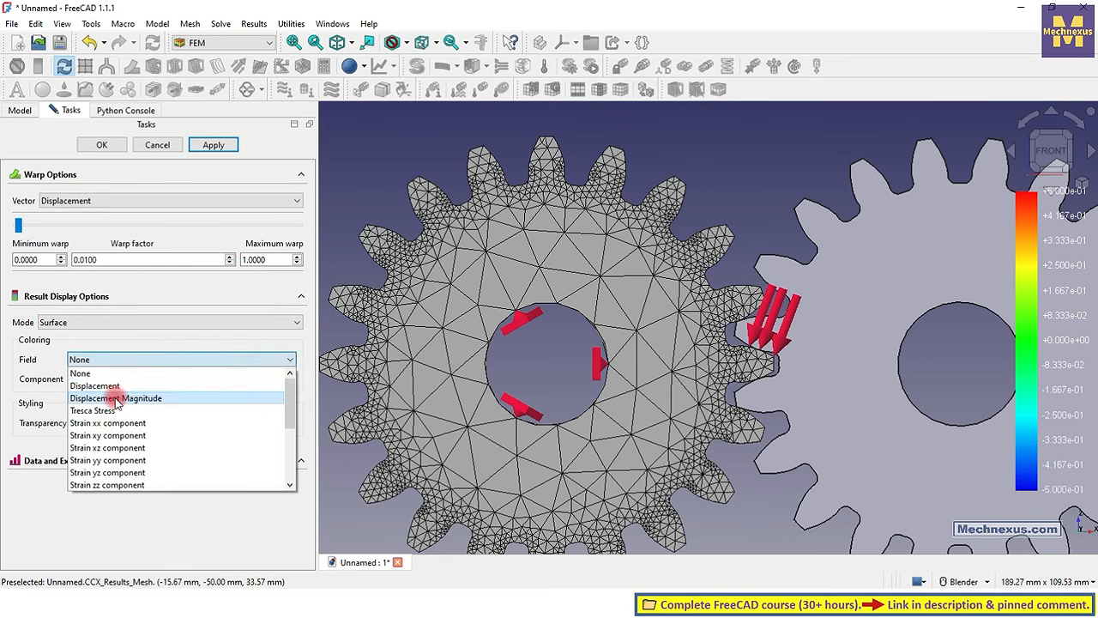
click(116, 398)
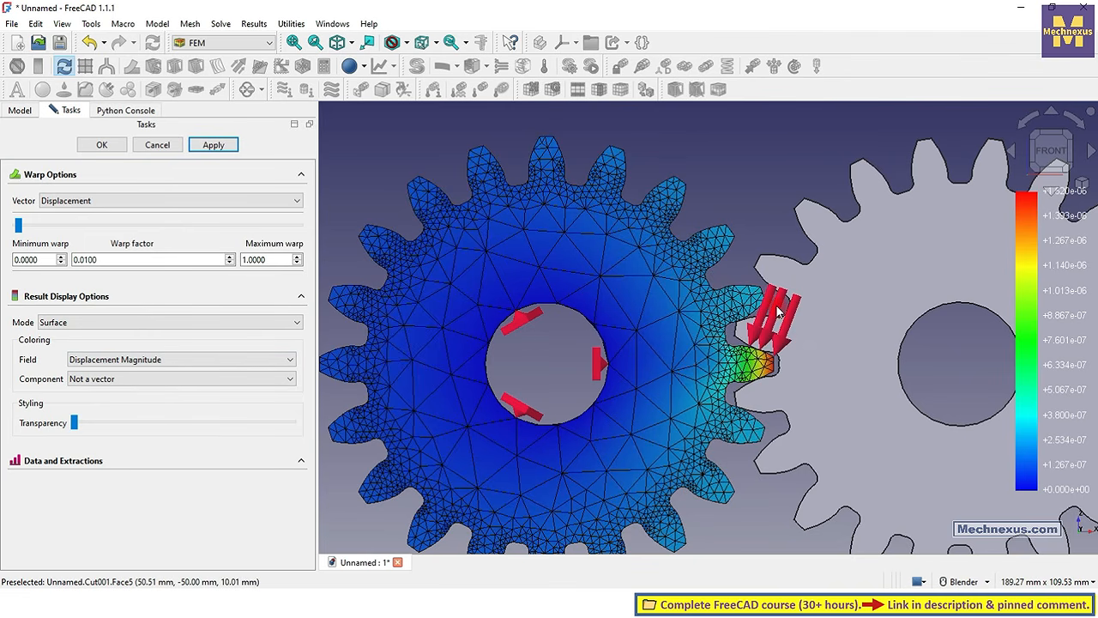
Examine the warped displacement result around the loaded tooth and its contact with the mating gear.
scroll(807, 337, up, 3)
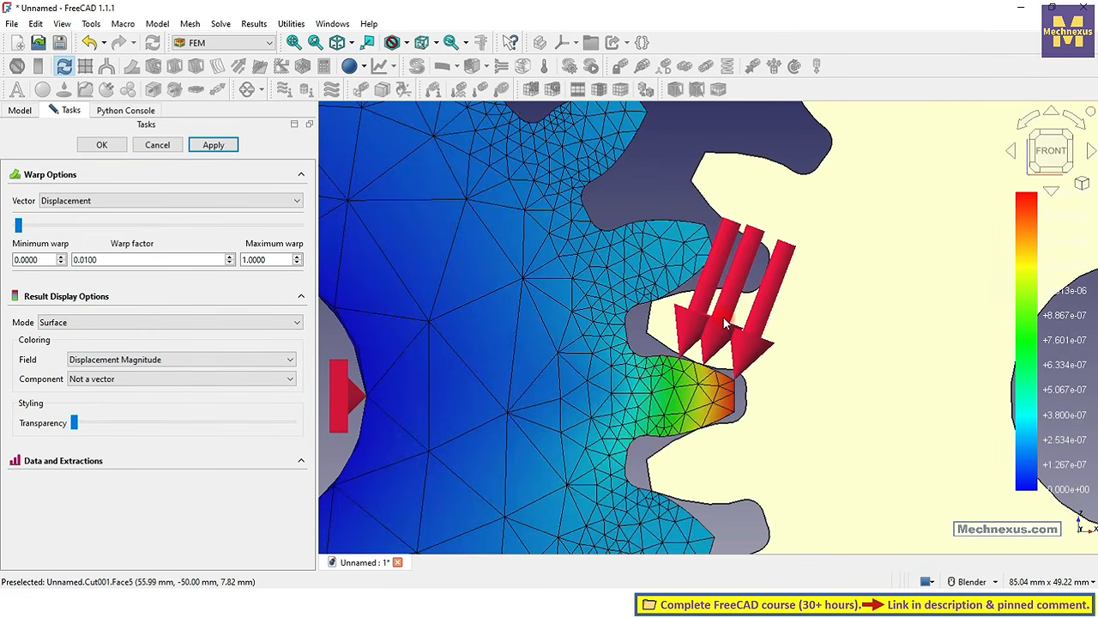
scroll(723, 320, down, 1)
scroll(645, 318, up, 1)
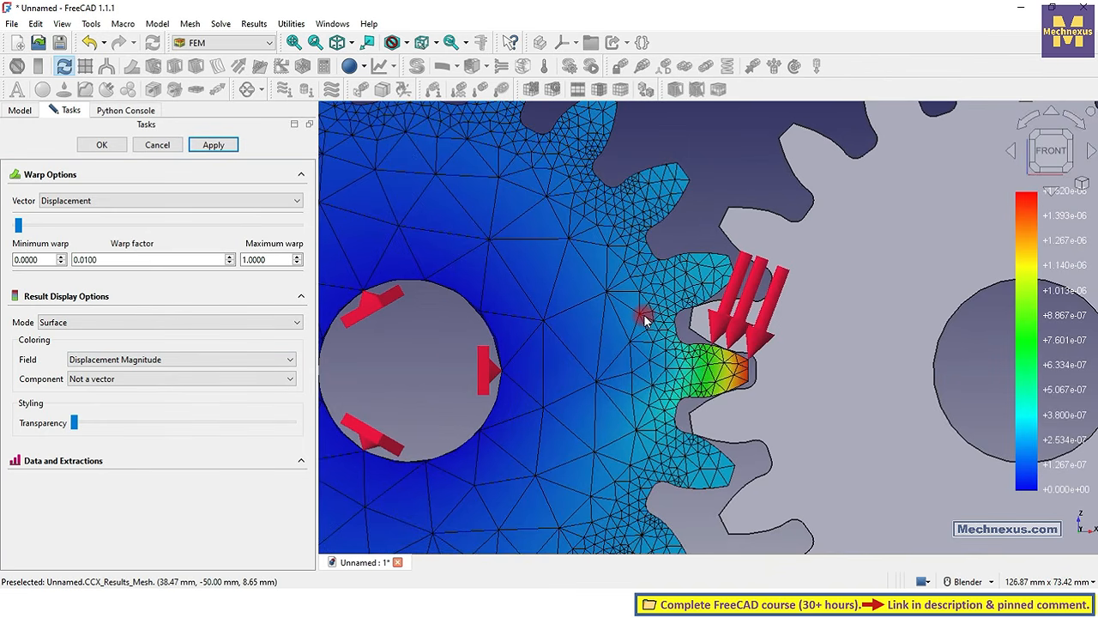
scroll(645, 319, down, 3)
scroll(686, 352, up, 2)
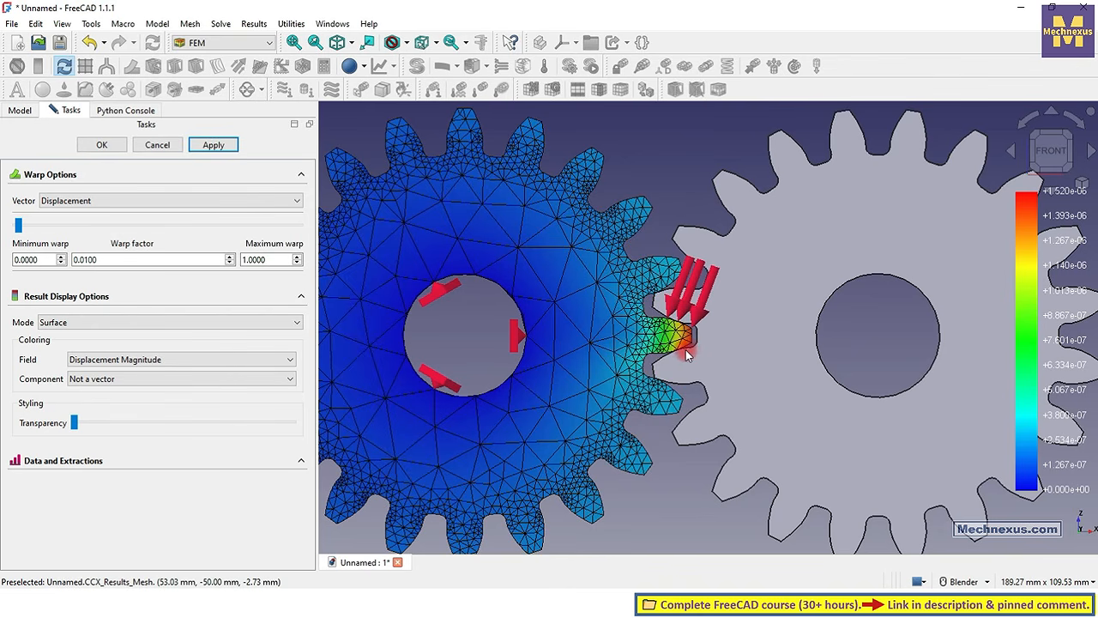
scroll(690, 472, down, 1)
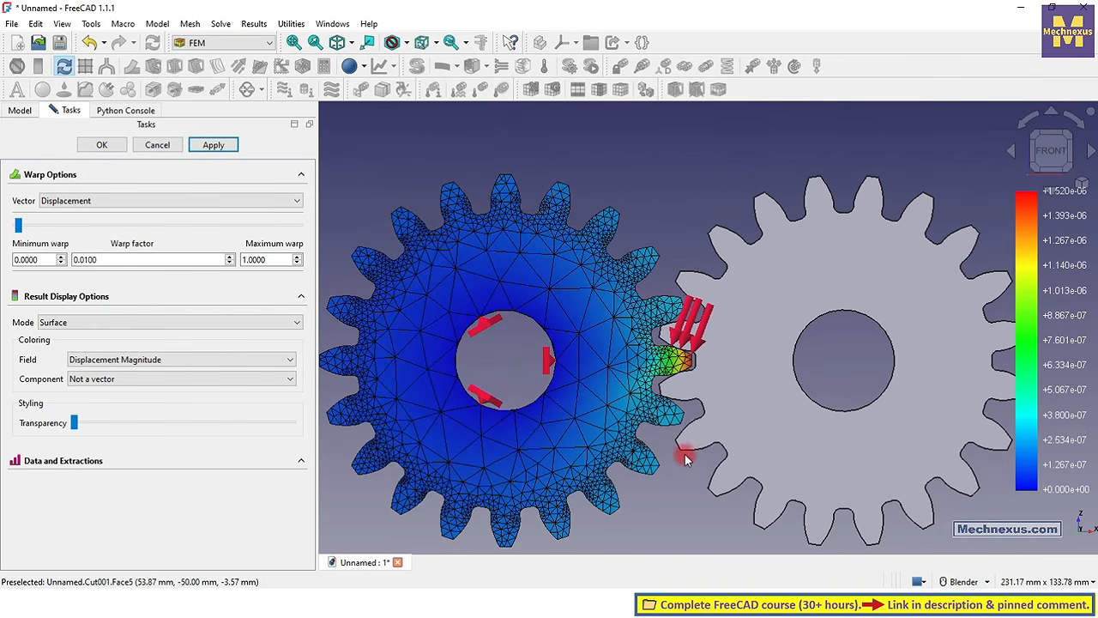
scroll(712, 326, up, 2)
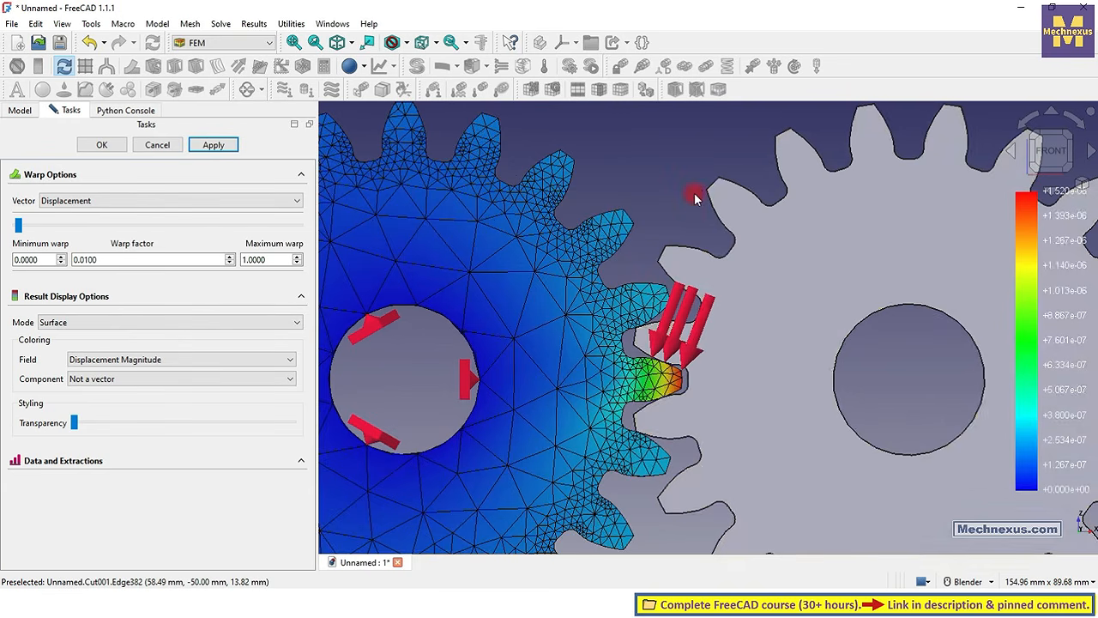
scroll(694, 192, down, 2)
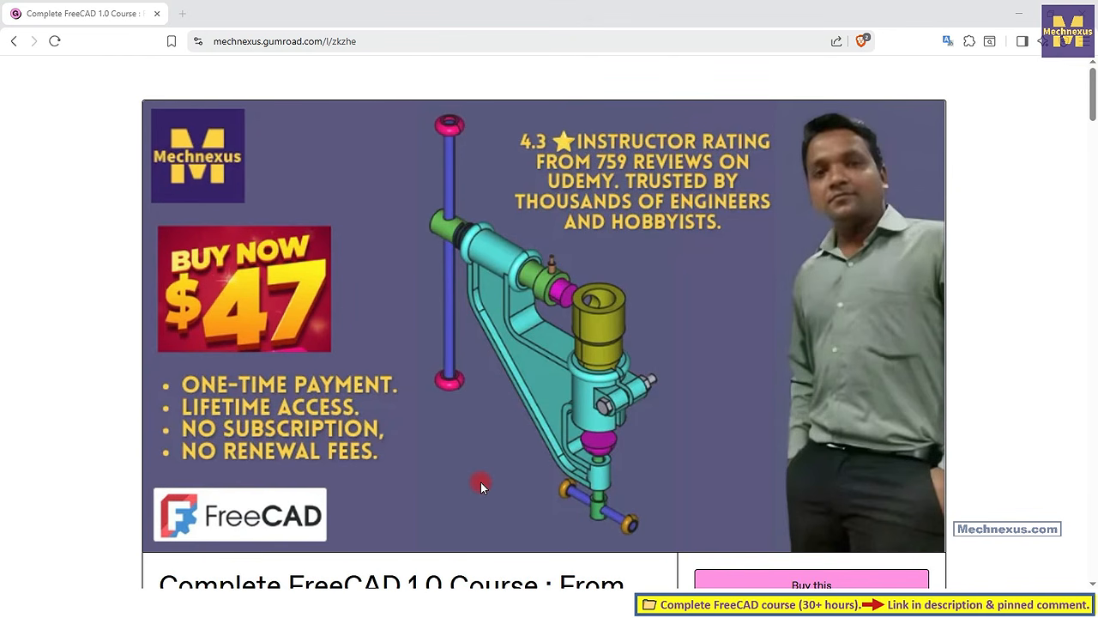
scroll(482, 486, down, 3)
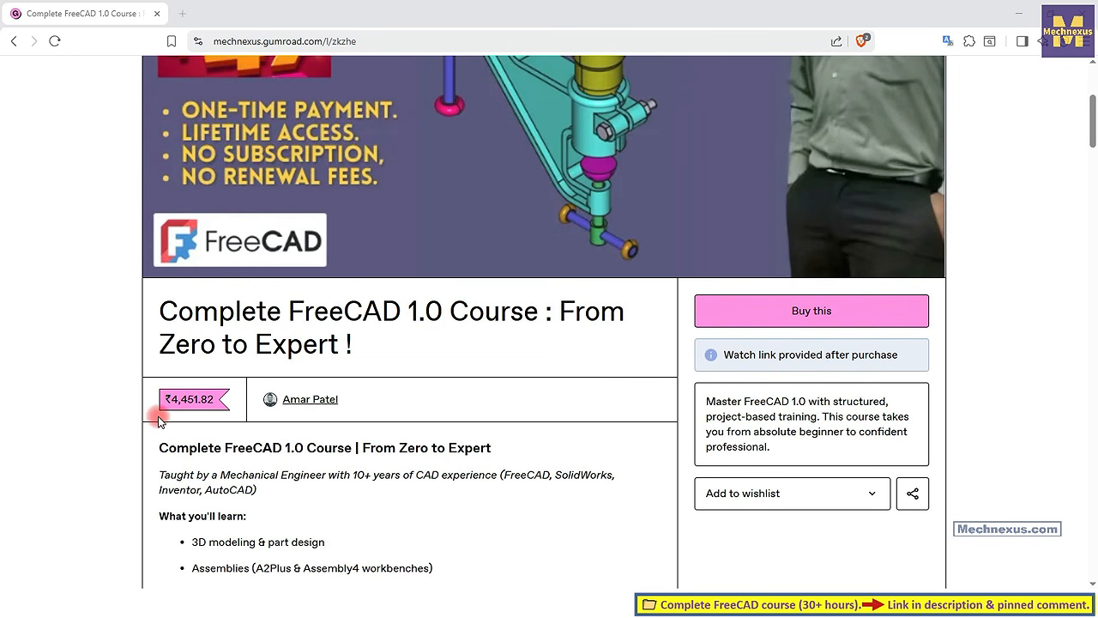
scroll(158, 420, up, 3)
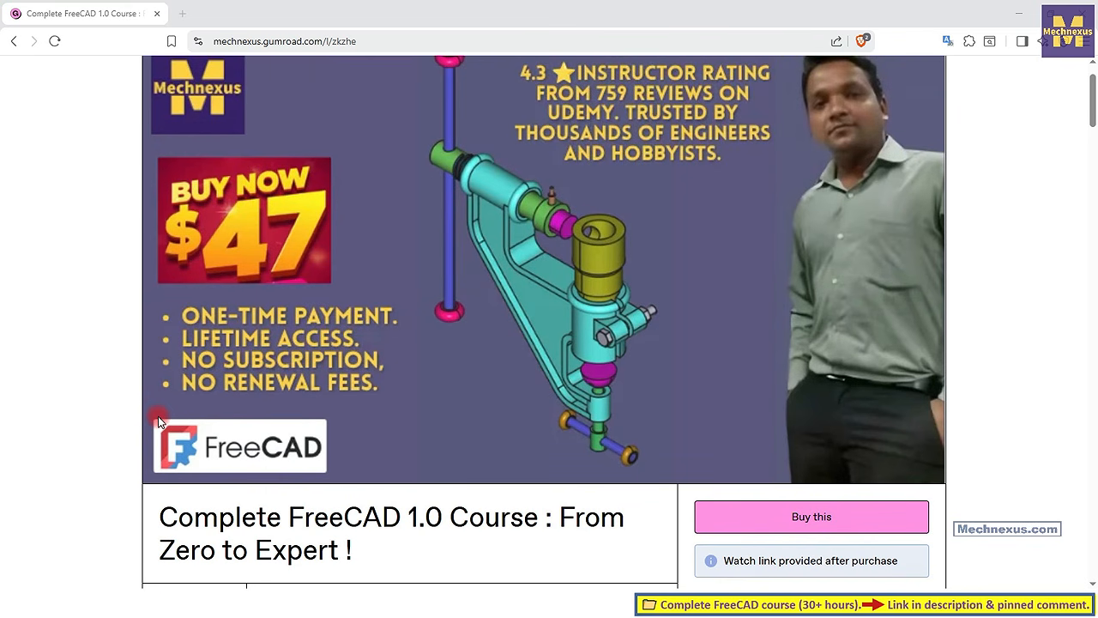
scroll(158, 421, down, 6)
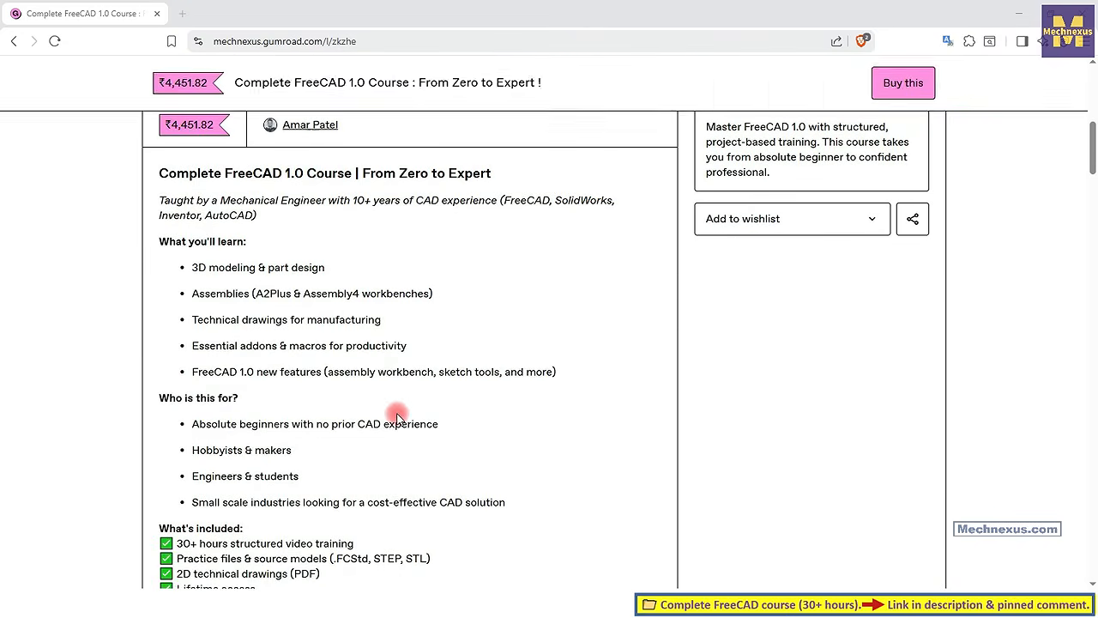